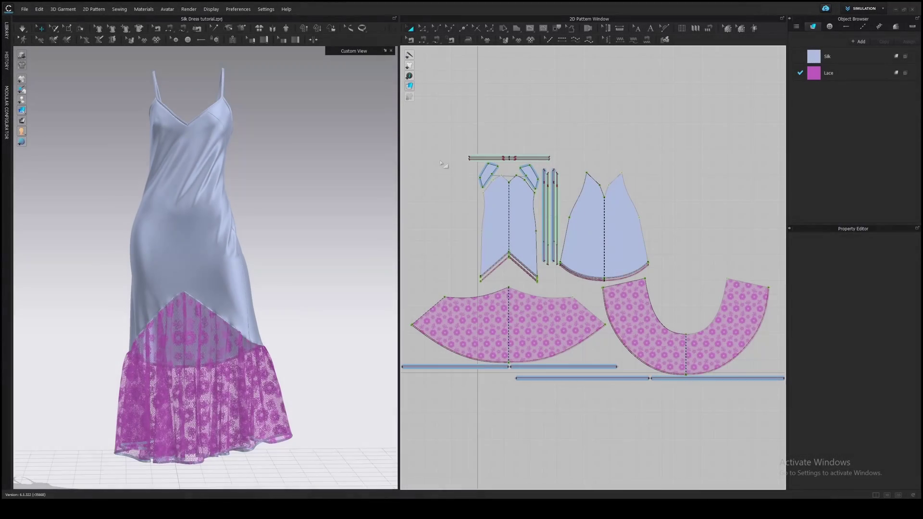
Step: Inspect the Silk and Lace fabric properties with the dress seen from the side
right_drag(349, 211, 9, 207)
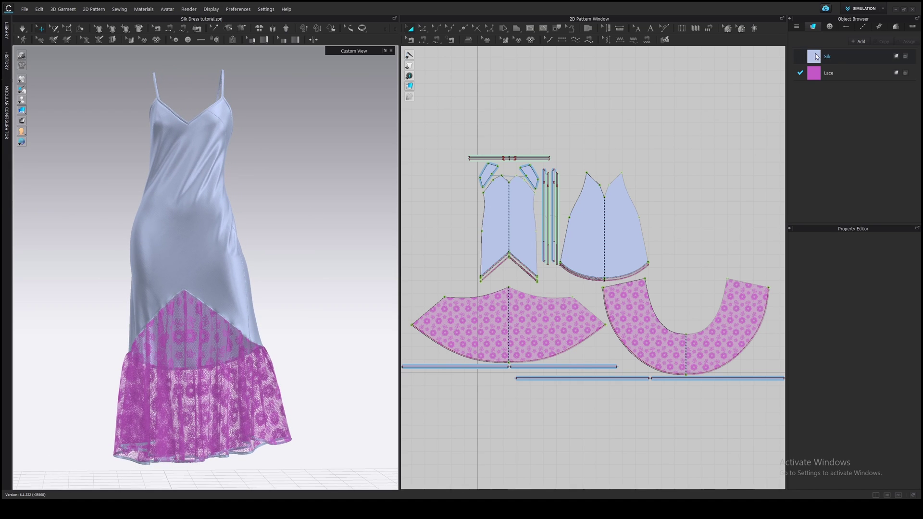
click(827, 57)
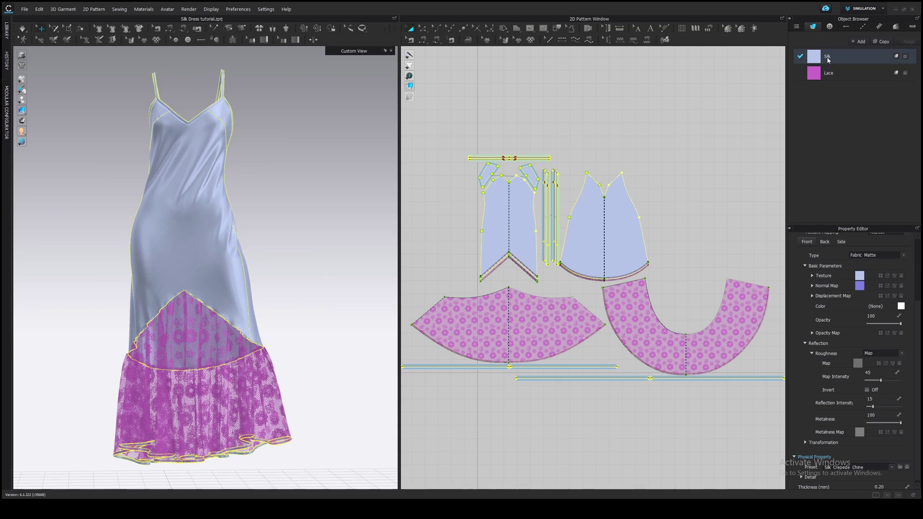
click(850, 71)
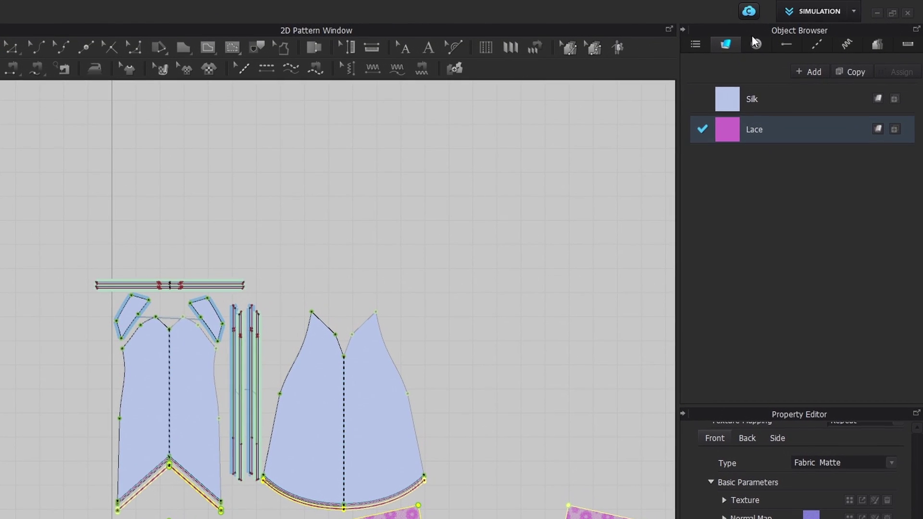
Step: Review the button, topstitch, fabric and buttonhole lists in the Object Browser
click(829, 26)
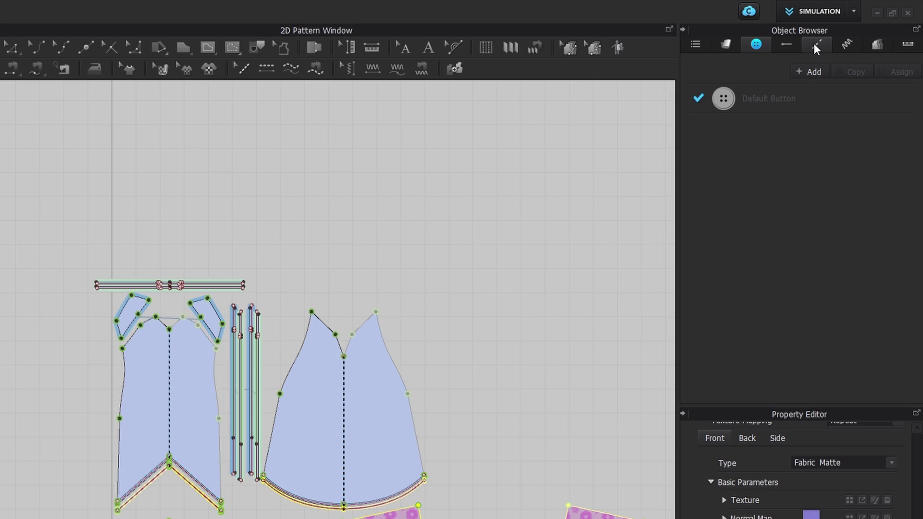
click(814, 43)
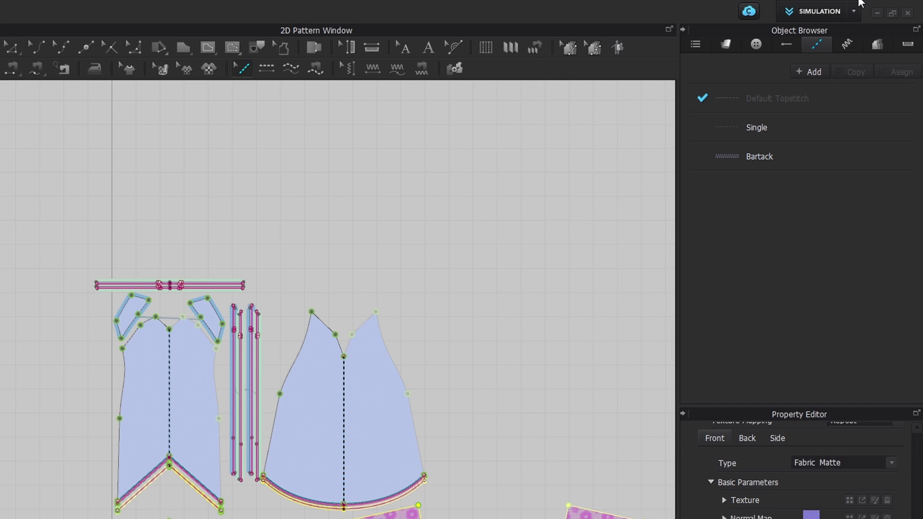
click(726, 45)
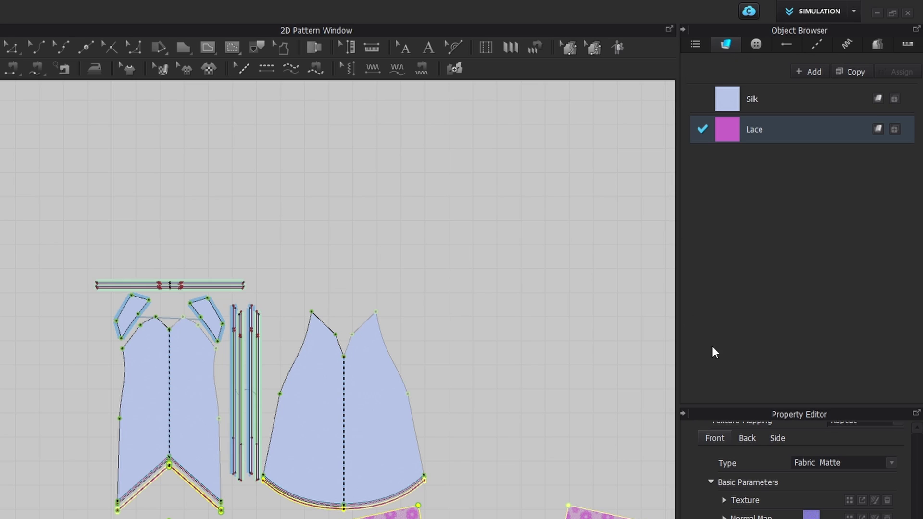
click(759, 101)
click(820, 45)
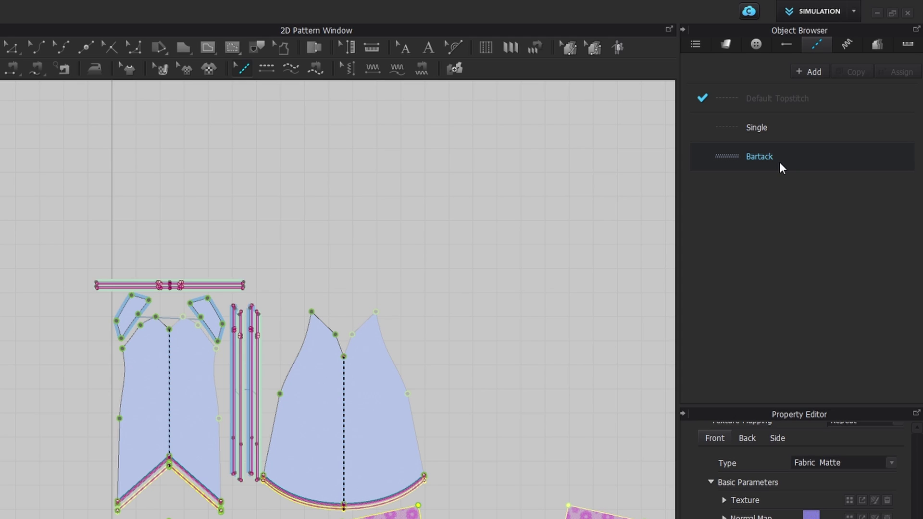
click(785, 44)
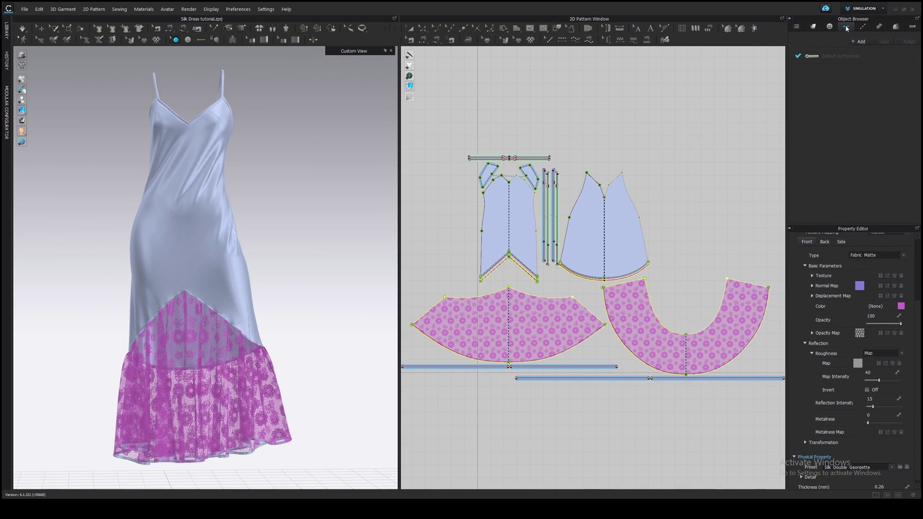
Step: Display the fabric's inner side in a dark shade, viewing the bodice from the back
key(a)
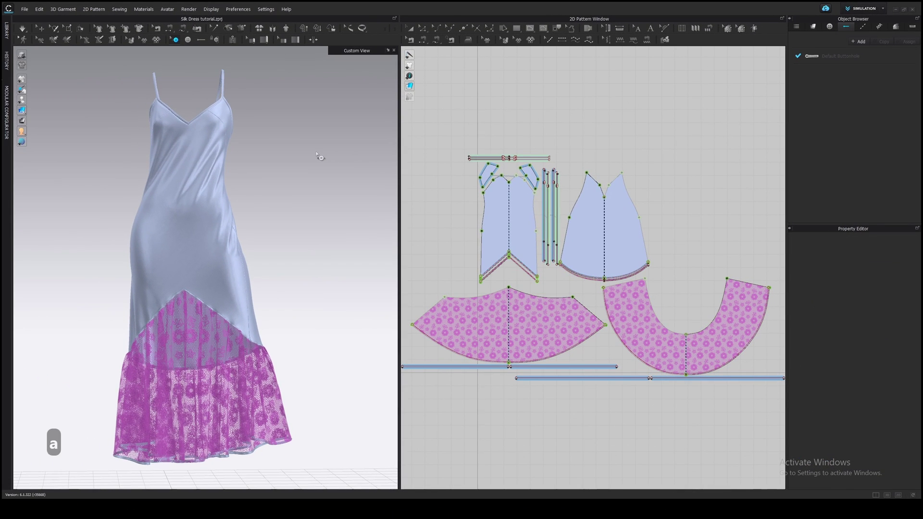
right_drag(324, 168, 175, 161)
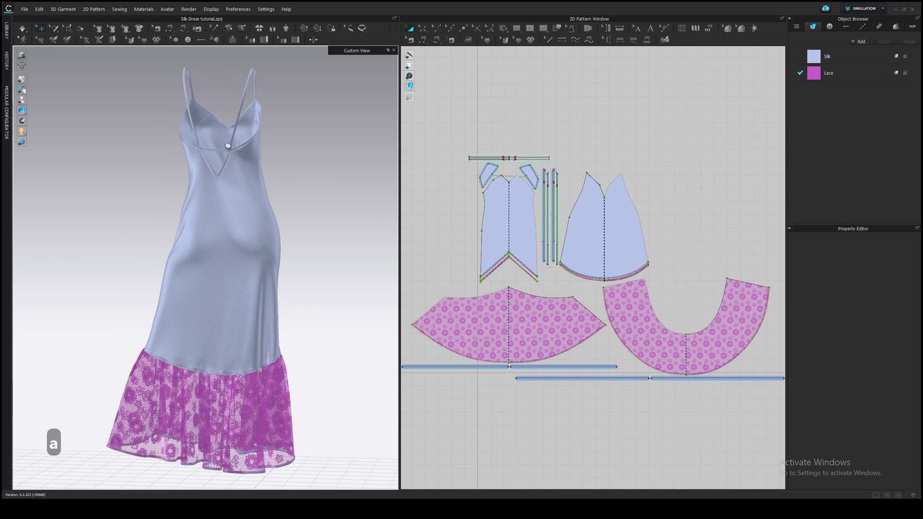
scroll(220, 241, up, 3)
mouse_move(221, 240)
right_down()
mouse_move(288, 262)
mouse_move(223, 270)
mouse_move(325, 264)
mouse_move(254, 240)
mouse_move(276, 302)
right_up()
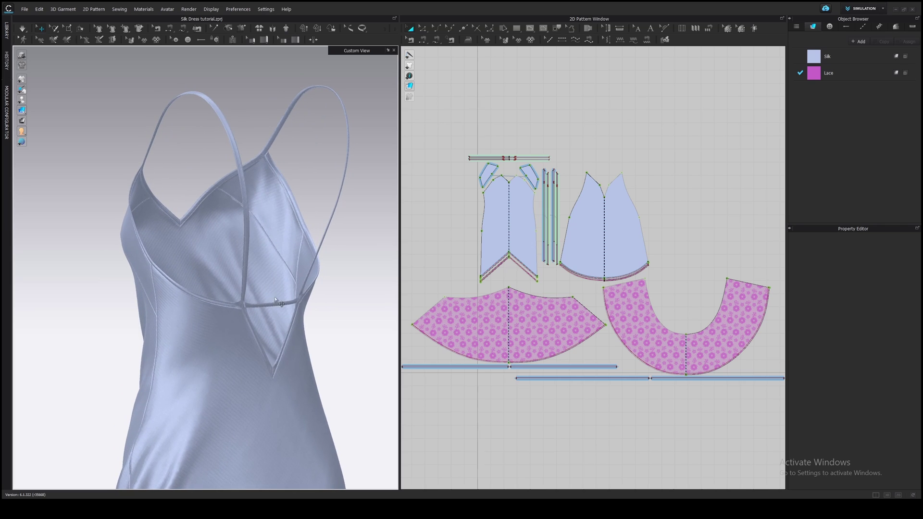
mouse_move(22, 110)
click(37, 117)
Step: Flip the surface normal of the right shoulder strap and check it from the side
right_drag(333, 198, 244, 208)
click(287, 210)
right_click(249, 212)
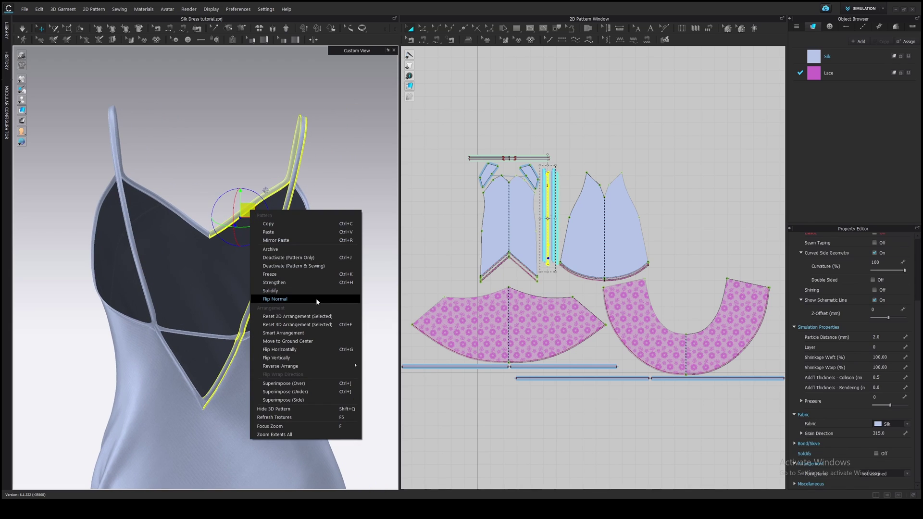
click(345, 300)
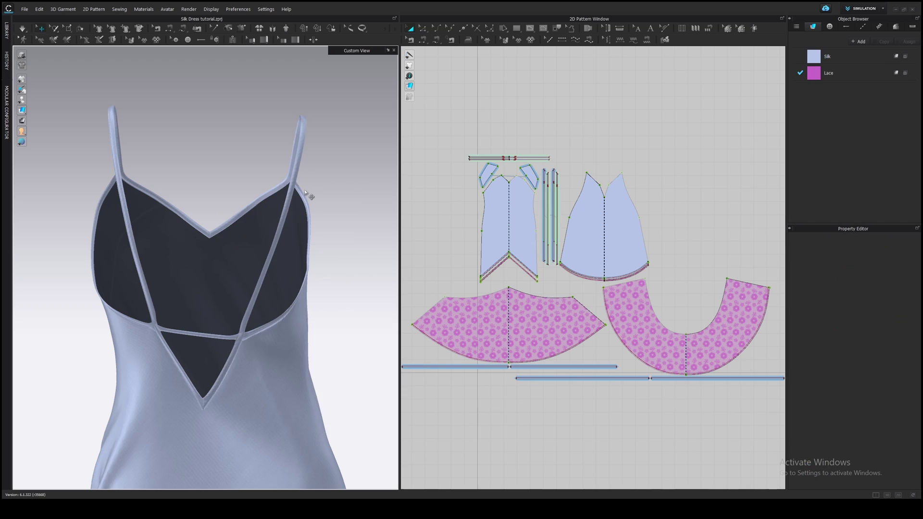
right_drag(309, 196, 330, 195)
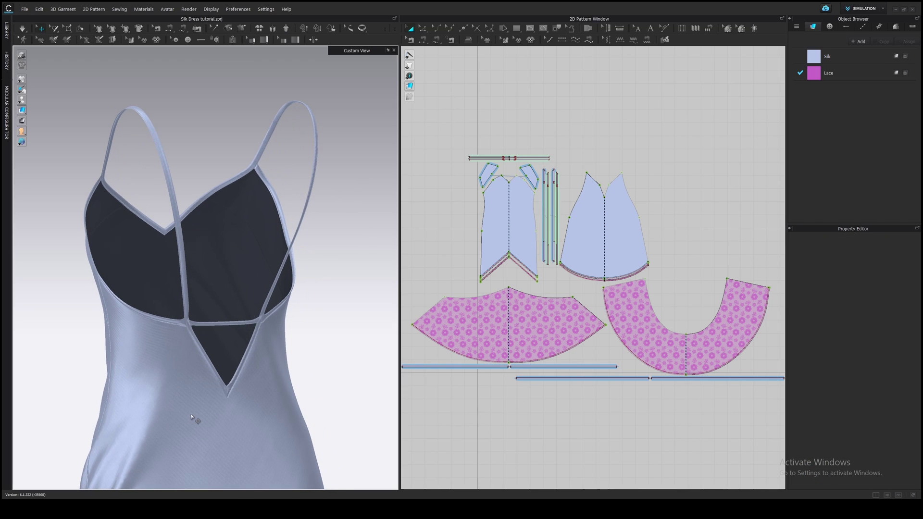
mouse_move(213, 381)
right_down()
mouse_move(259, 354)
mouse_move(326, 392)
mouse_move(263, 290)
mouse_move(242, 293)
mouse_move(242, 274)
right_up()
scroll(242, 294, down, 2)
scroll(244, 275, up, 2)
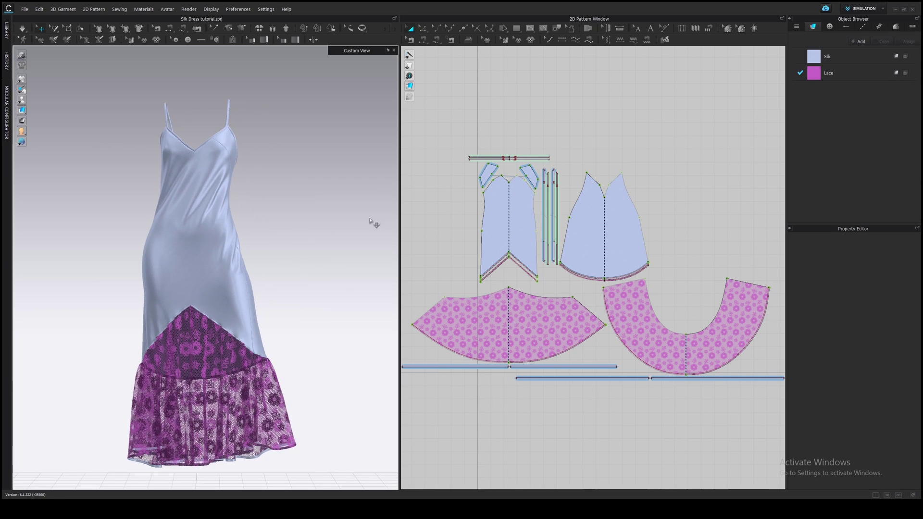
scroll(499, 122, down, 3)
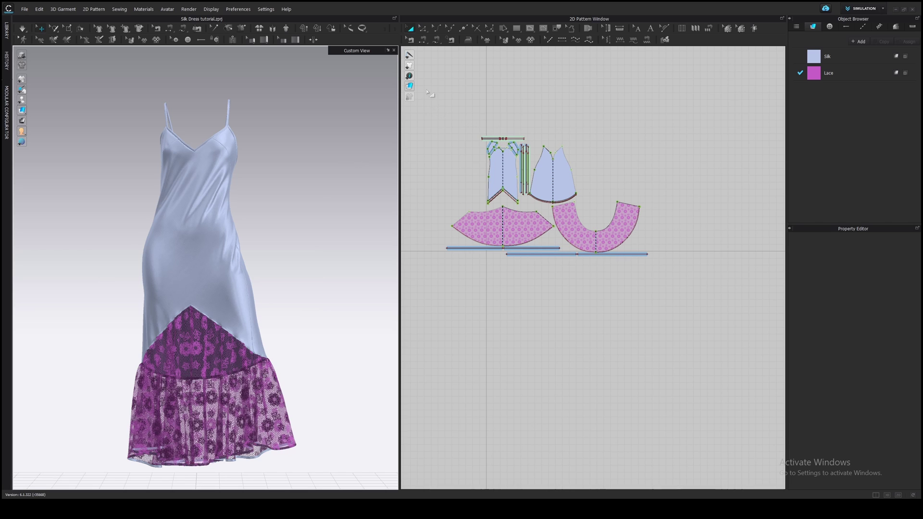
Step: Clear the pattern selection, orbit the dress and list the saved custom camera views
key(ctrl+a)
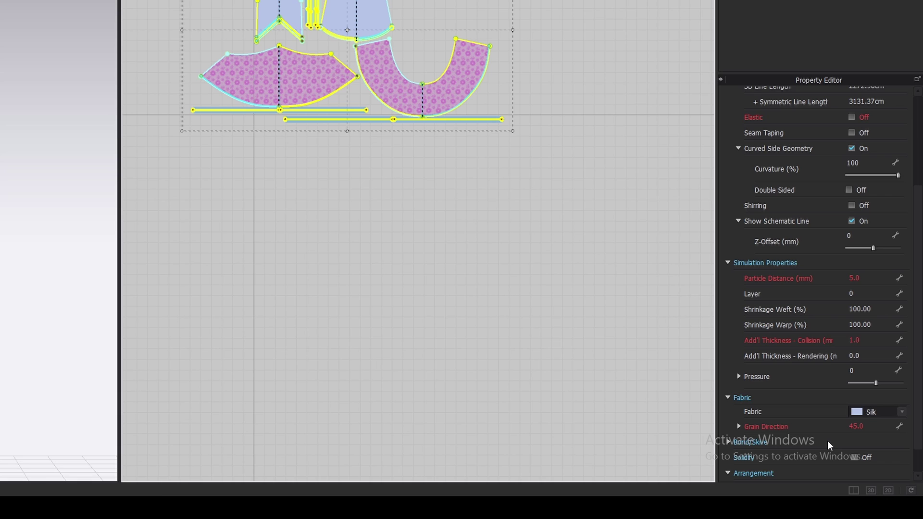
click(566, 306)
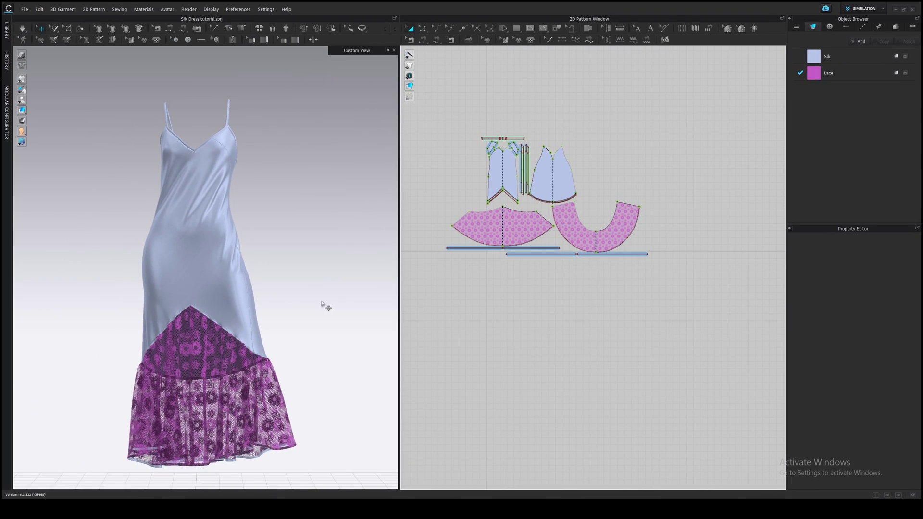
right_drag(320, 305, 243, 308)
scroll(244, 308, up, 2)
scroll(216, 166, up, 2)
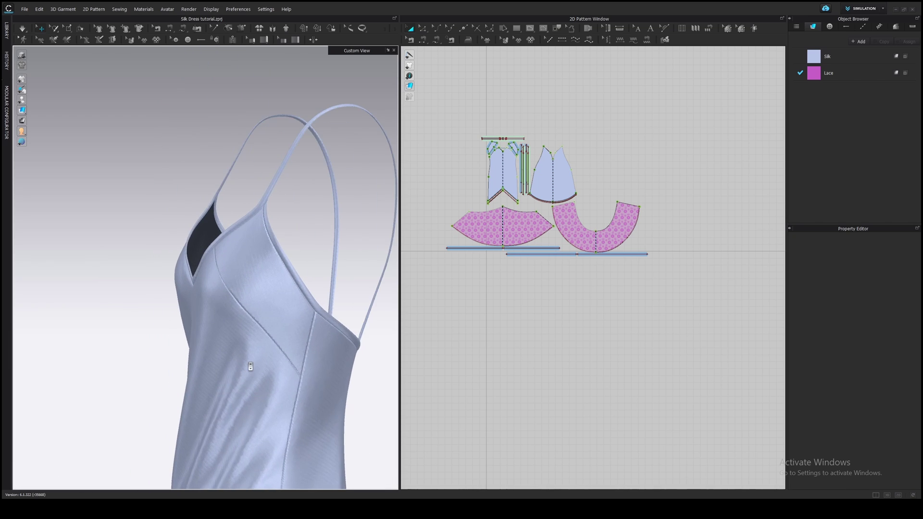
scroll(271, 262, up, 2)
scroll(209, 272, up, 2)
scroll(210, 273, up, 1)
scroll(308, 221, up, 2)
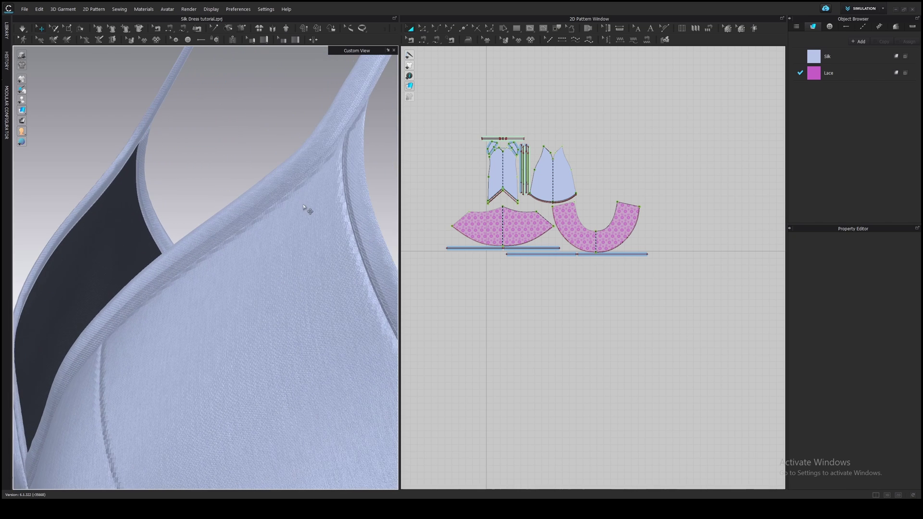
scroll(332, 181, up, 1)
scroll(343, 179, down, 2)
scroll(343, 231, down, 1)
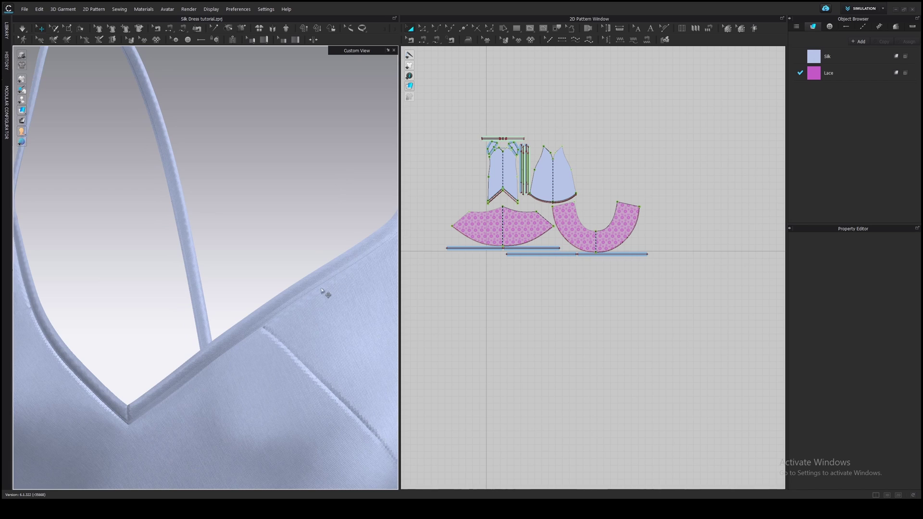
scroll(324, 293, down, 2)
scroll(286, 280, down, 1)
right_drag(286, 280, 313, 282)
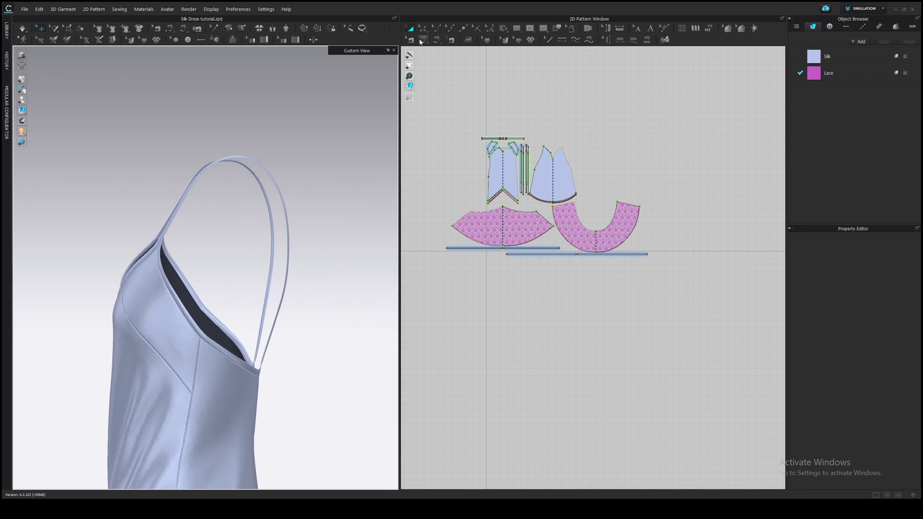
click(391, 51)
Step: From the strap close-up view, set every topstitch's Z offset to 0.00 mm
click(369, 94)
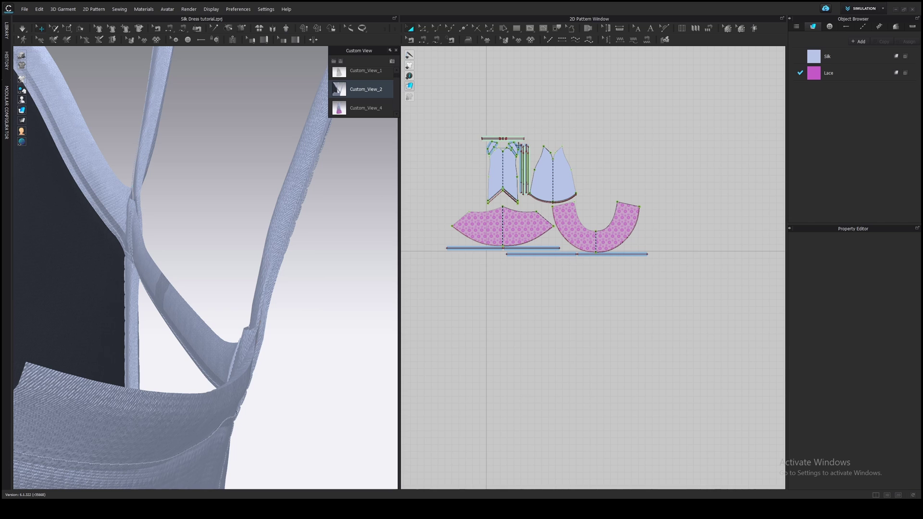
key(k)
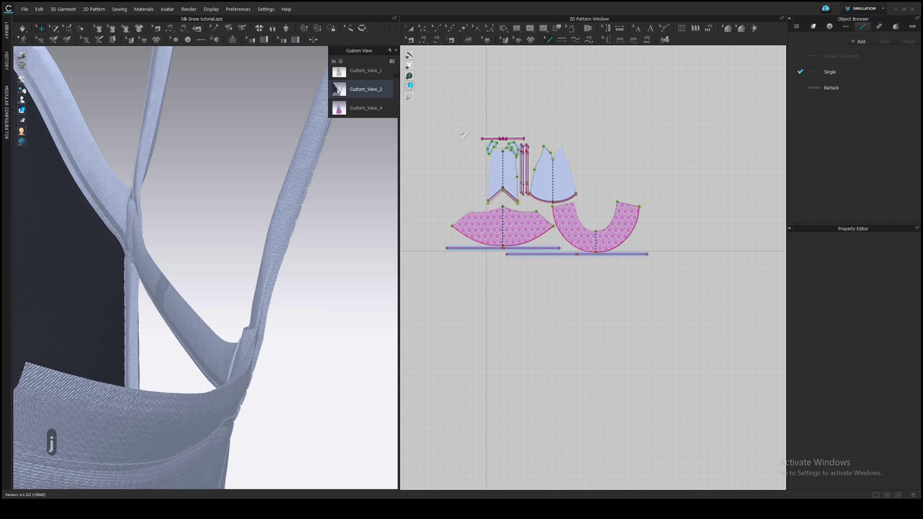
drag(586, 257, 786, 390)
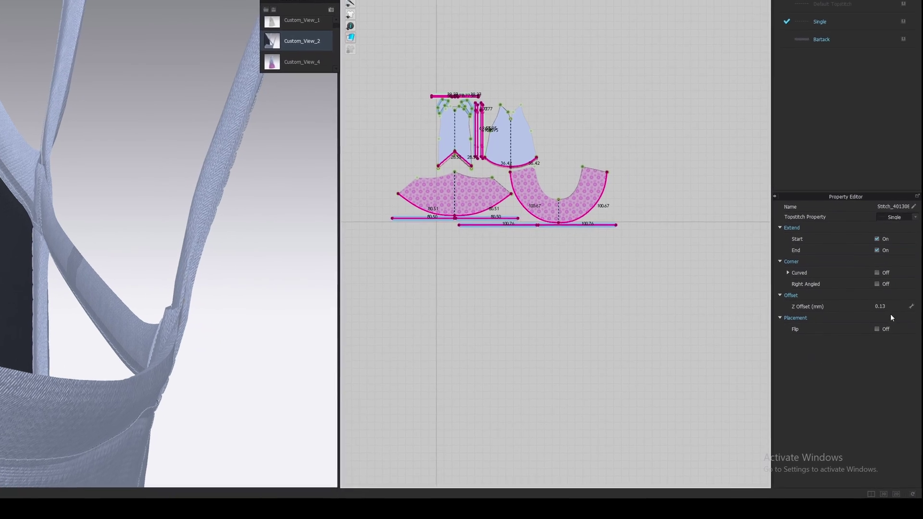
double_click(889, 327)
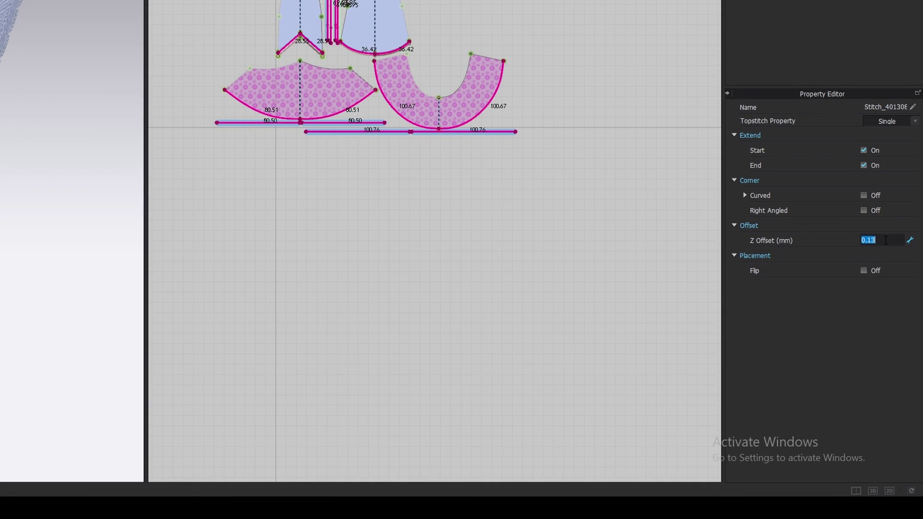
text(0)
key(Return)
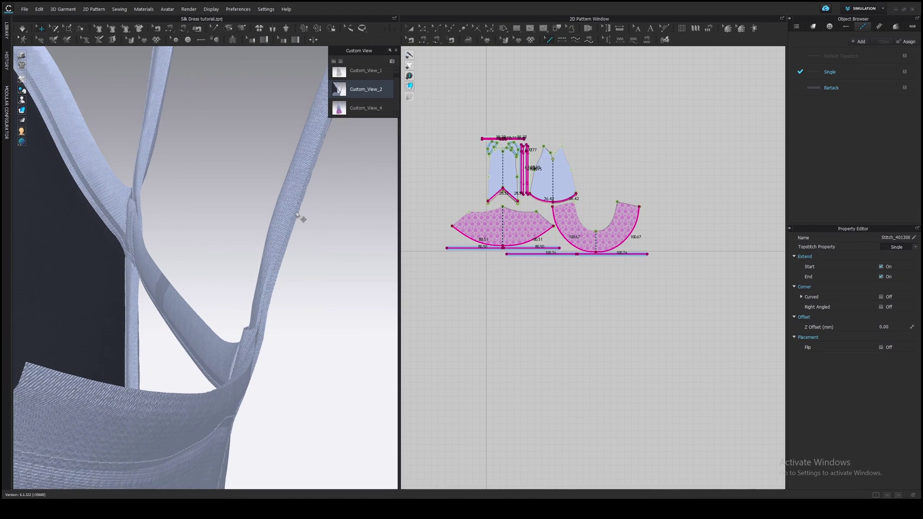
scroll(307, 303, up, 1)
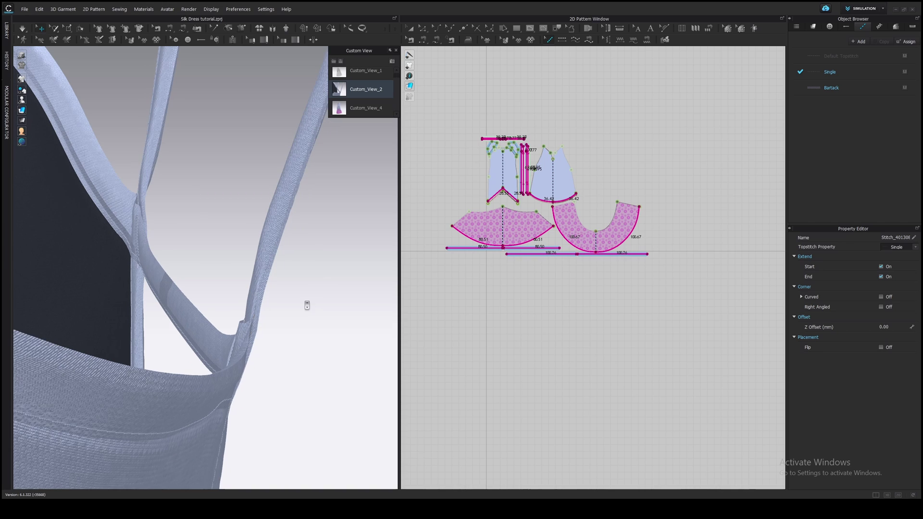
scroll(306, 305, down, 3)
Step: Restore the full-length view, put the view list away and bring the hem seam strips into view
click(342, 71)
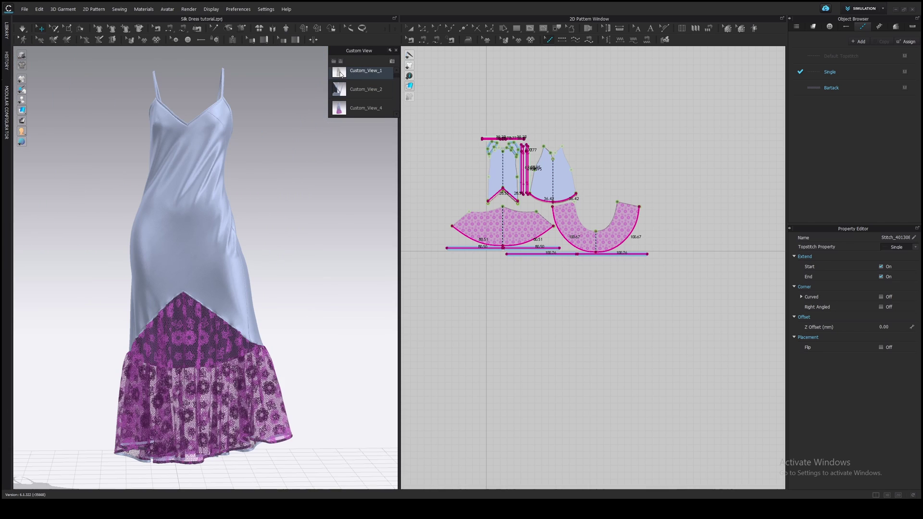
click(391, 50)
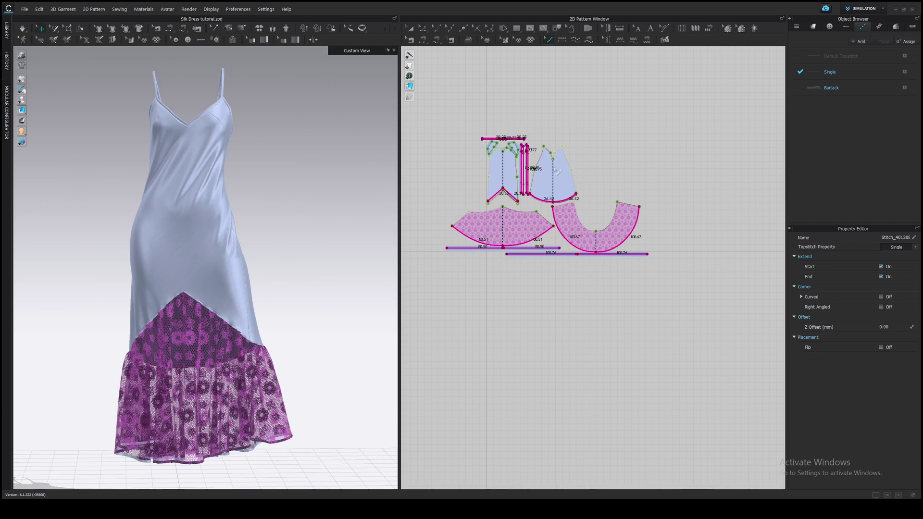
middle_drag(568, 186, 584, 229)
key(a)
scroll(566, 218, up, 1)
scroll(552, 227, up, 1)
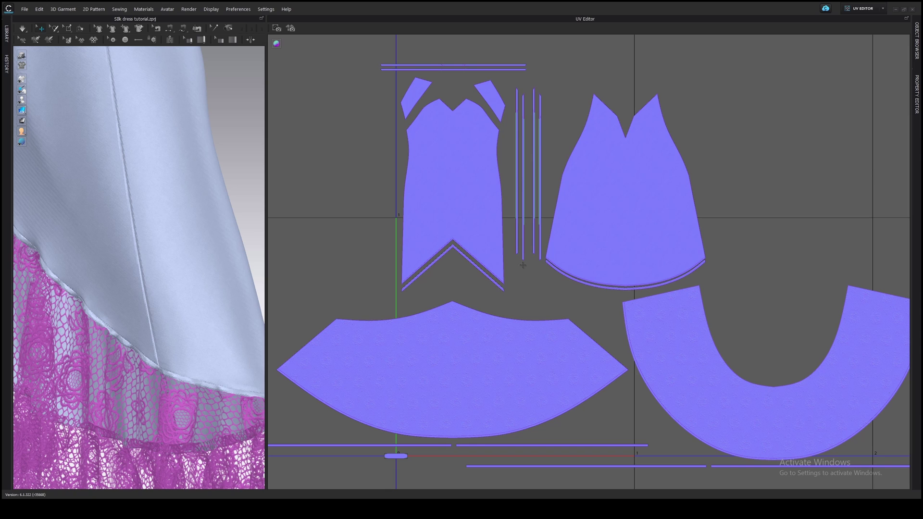
scroll(525, 266, up, 2)
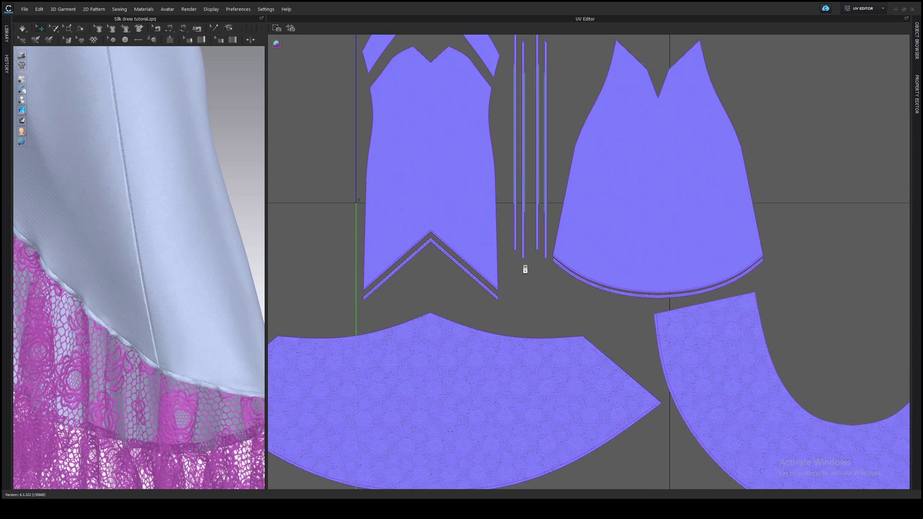
scroll(525, 268, up, 2)
scroll(505, 282, up, 3)
scroll(484, 297, up, 1)
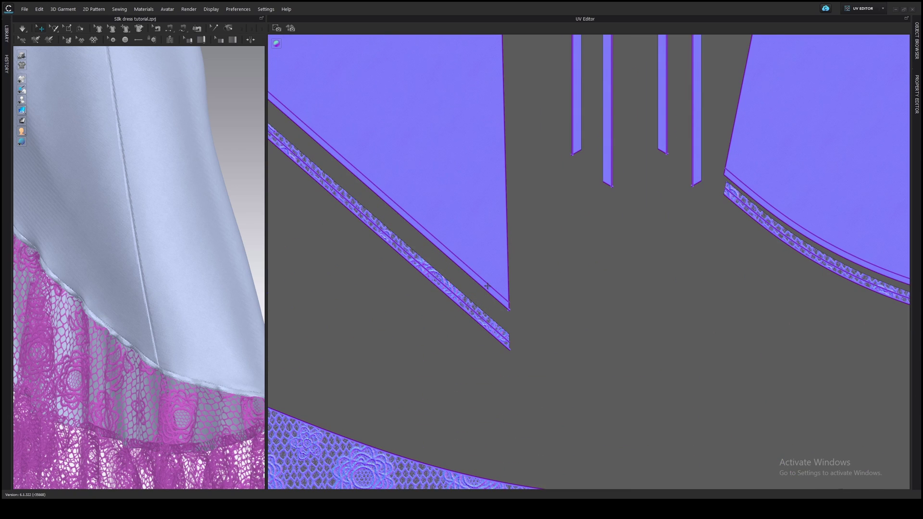
scroll(486, 286, up, 2)
scroll(490, 290, up, 1)
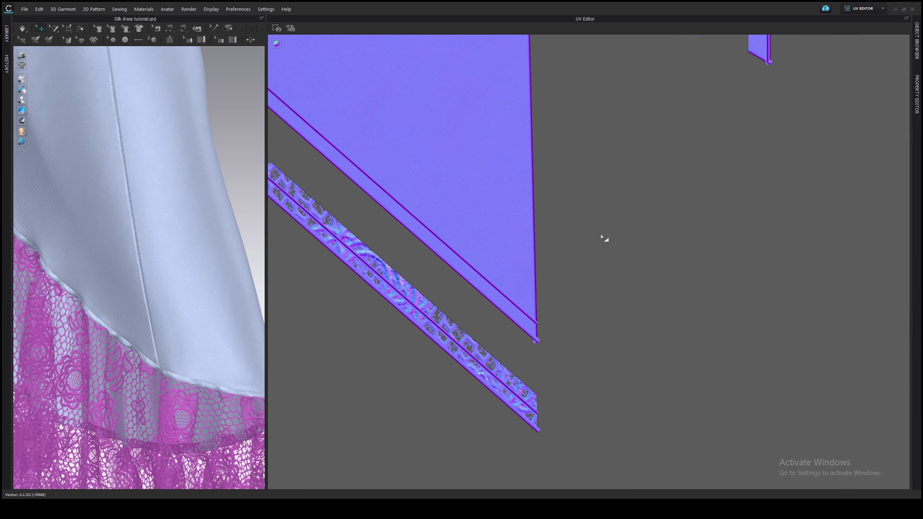
middle_drag(777, 121, 476, 418)
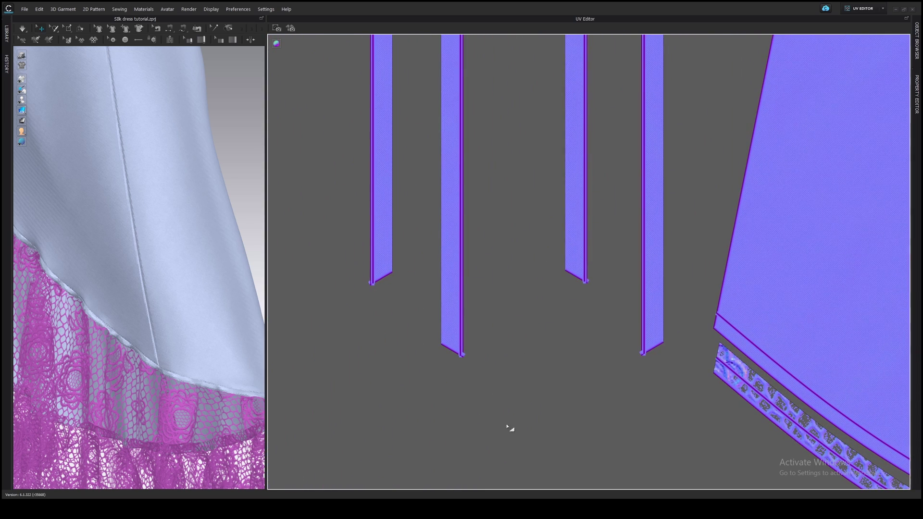
mouse_move(767, 468)
middle_down()
mouse_move(616, 383)
mouse_move(462, 268)
mouse_move(311, 196)
middle_up()
scroll(508, 254, down, 2)
scroll(511, 258, down, 1)
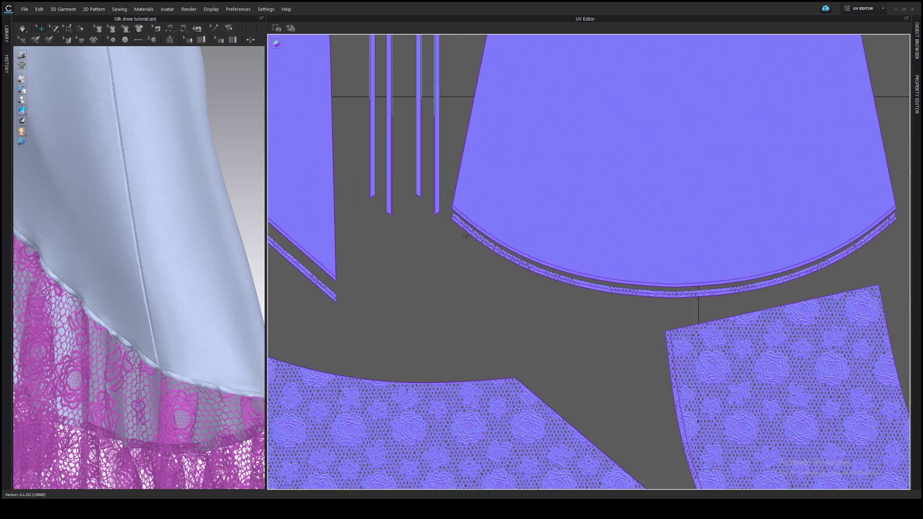
scroll(577, 332, up, 2)
scroll(647, 367, up, 1)
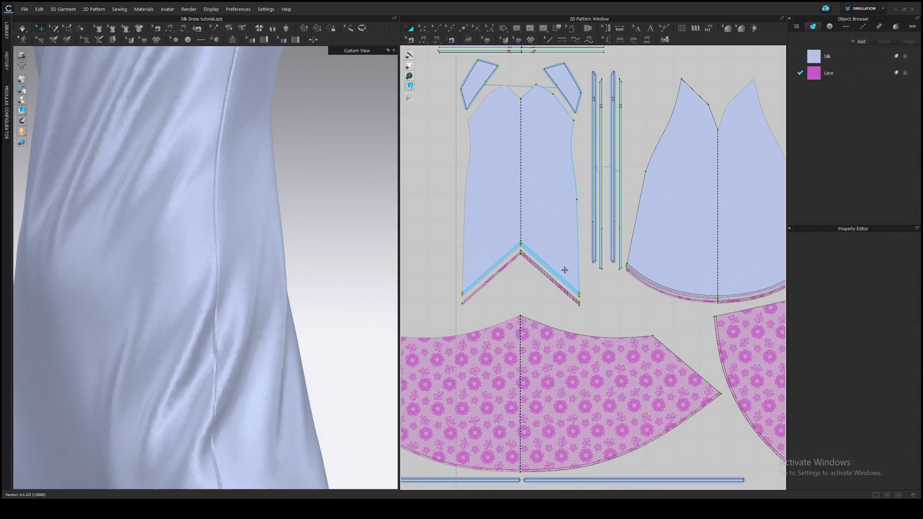
scroll(564, 272, up, 4)
scroll(689, 295, down, 2)
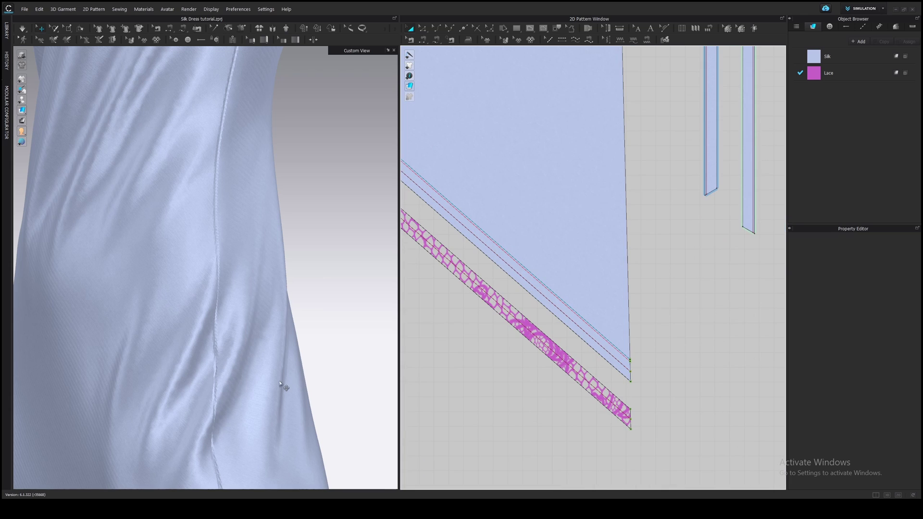
Step: Select the diagonal silk-to-lace hem seam to show its 3D seamline settings, intensity 10, 0.07 cm
middle_drag(281, 385, 295, 159)
click(628, 278)
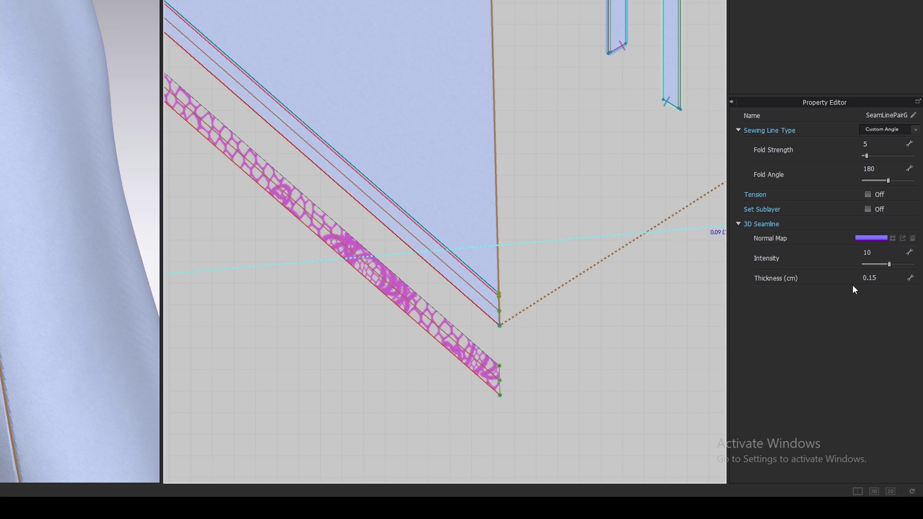
click(459, 276)
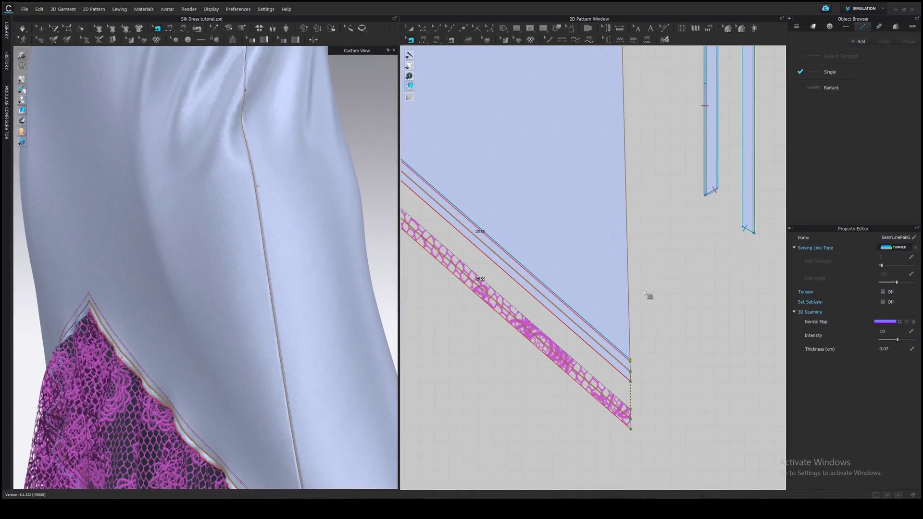
scroll(294, 315, up, 2)
scroll(282, 196, up, 2)
scroll(319, 258, up, 2)
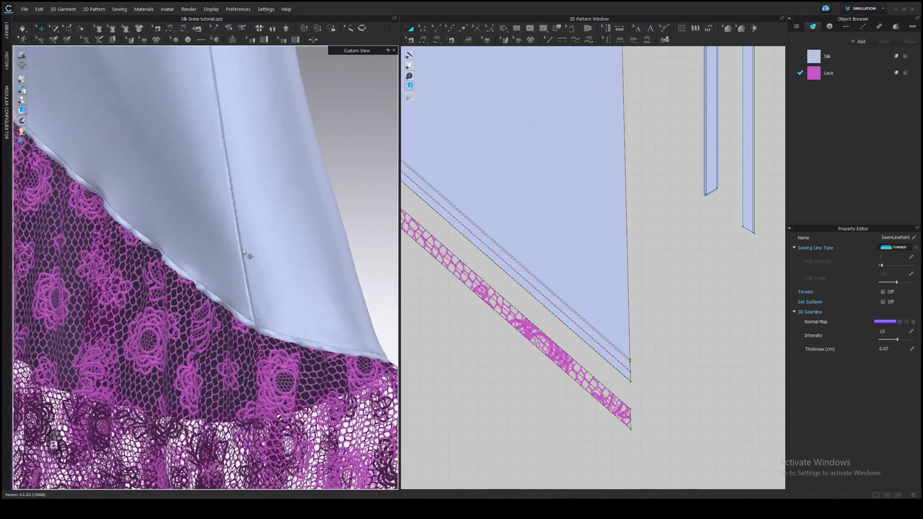
scroll(244, 252, up, 2)
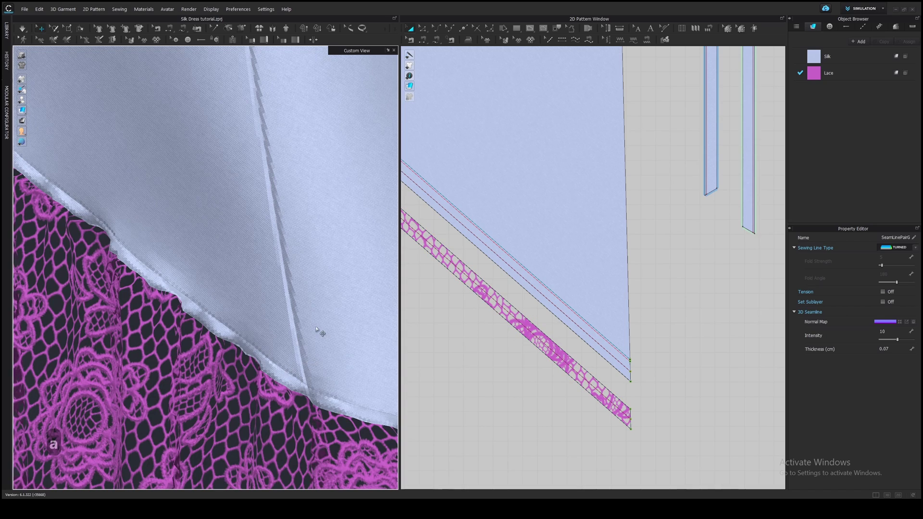
scroll(317, 331, down, 3)
right_drag(330, 324, 281, 202)
scroll(282, 202, down, 2)
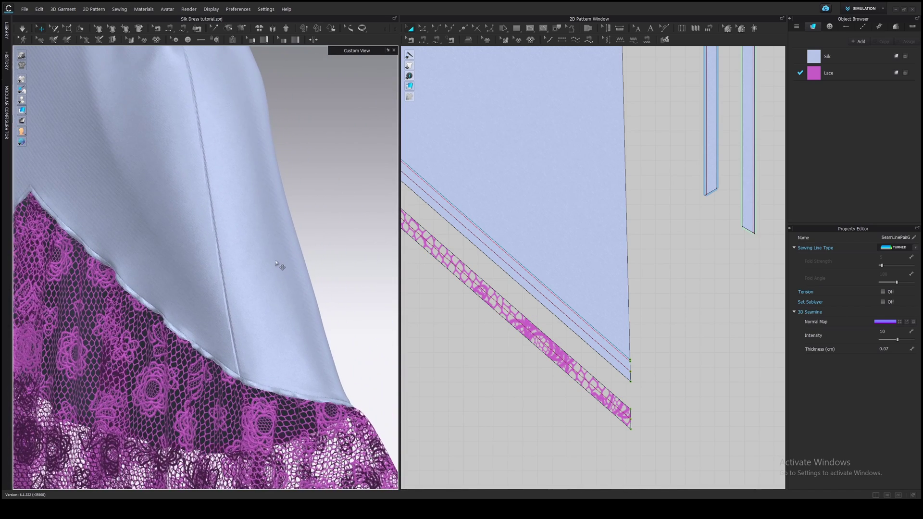
scroll(278, 264, down, 4)
scroll(278, 265, down, 3)
scroll(277, 262, down, 2)
mouse_move(247, 215)
right_down()
mouse_move(277, 267)
mouse_move(303, 266)
mouse_move(288, 264)
right_up()
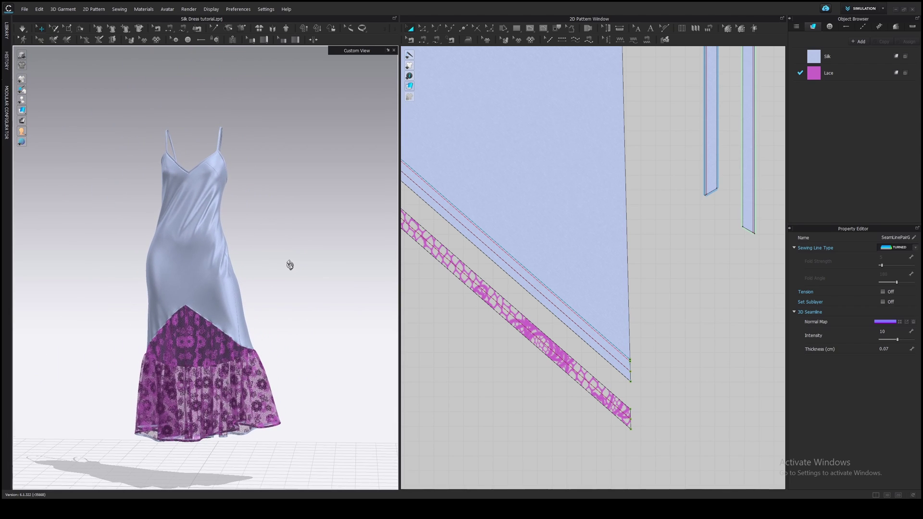
click(393, 52)
click(344, 75)
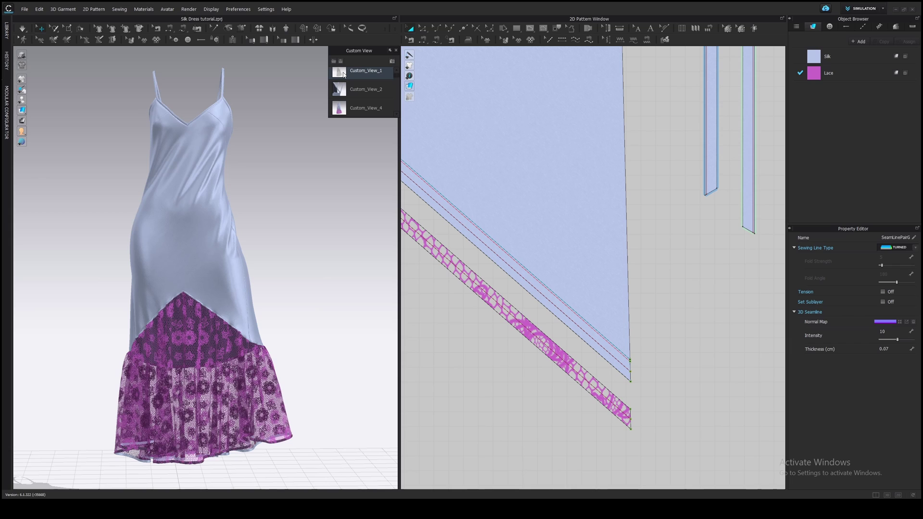
click(390, 52)
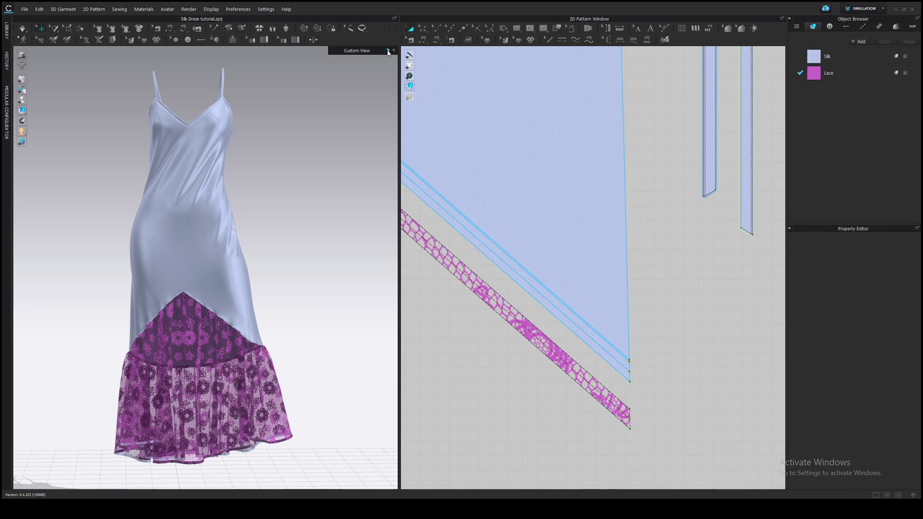
right_click(690, 324)
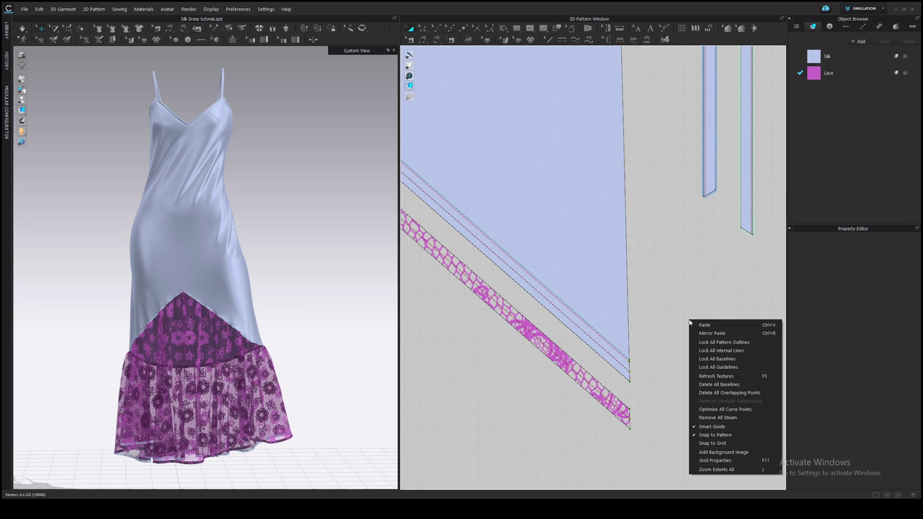
click(730, 470)
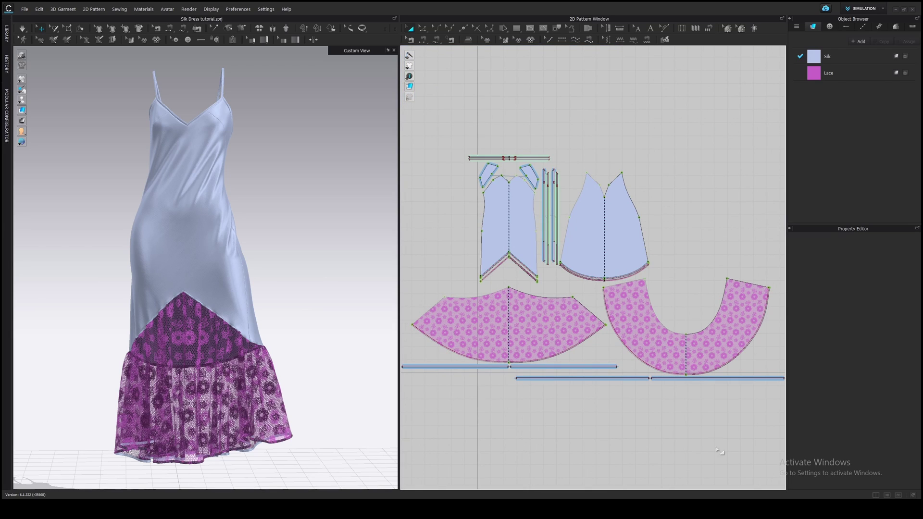
scroll(610, 261, down, 2)
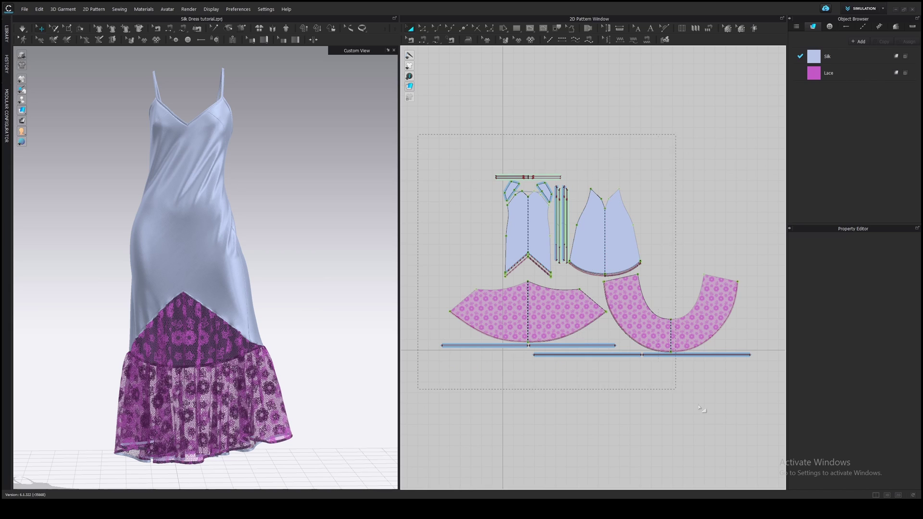
key(ctrl+a)
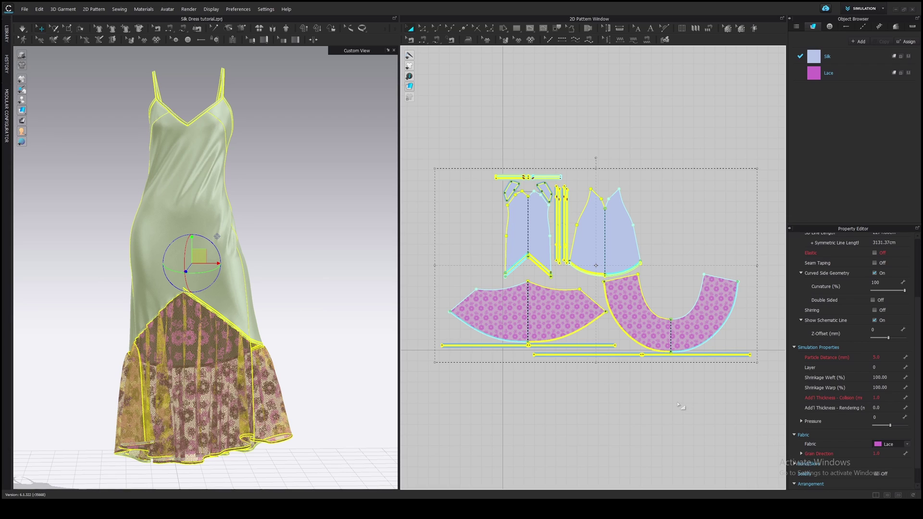
click(681, 407)
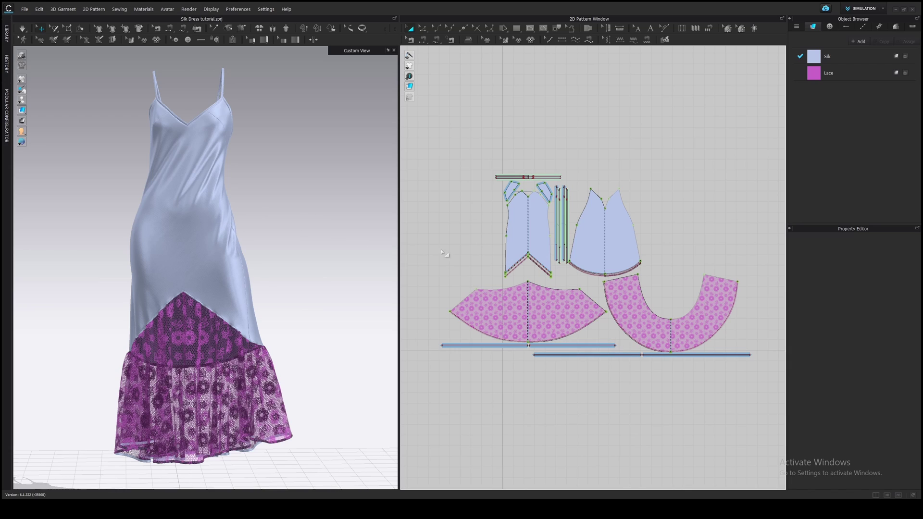
key(ctrl+z)
scroll(489, 222, up, 1)
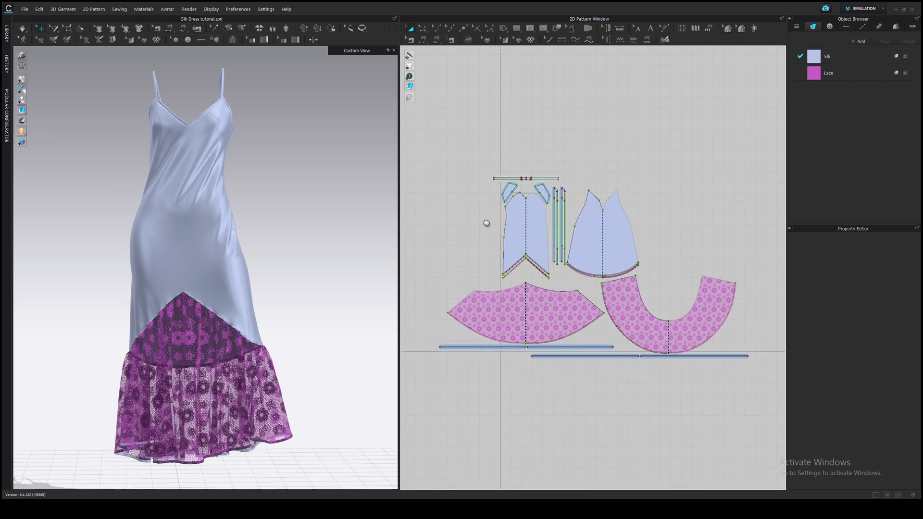
drag(411, 149, 775, 434)
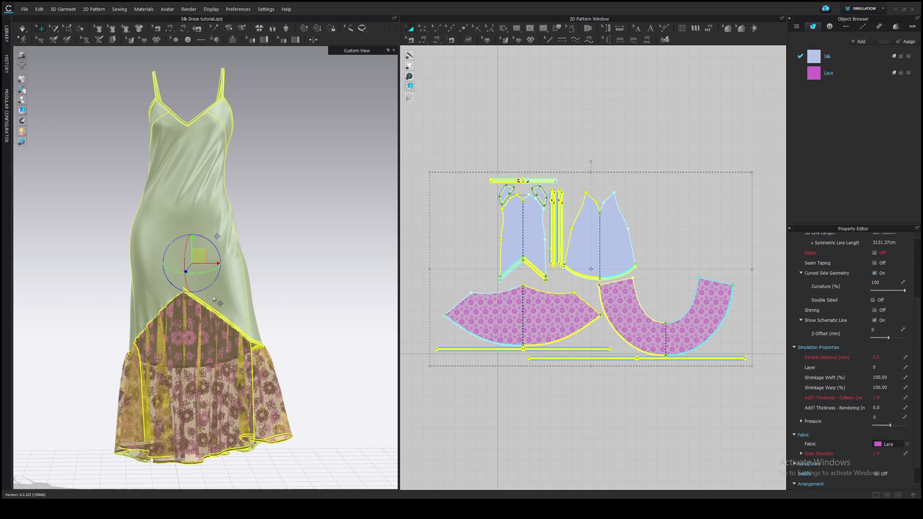
key(Escape)
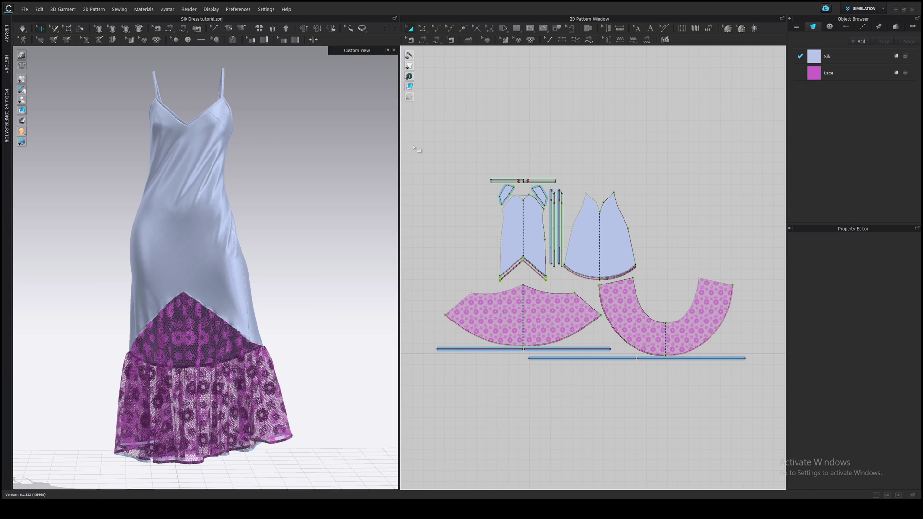
key(ctrl+a)
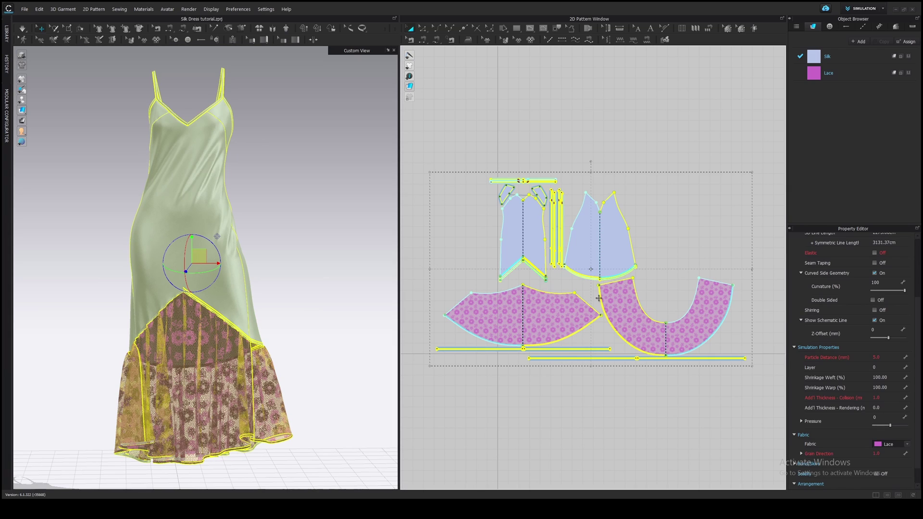
click(633, 409)
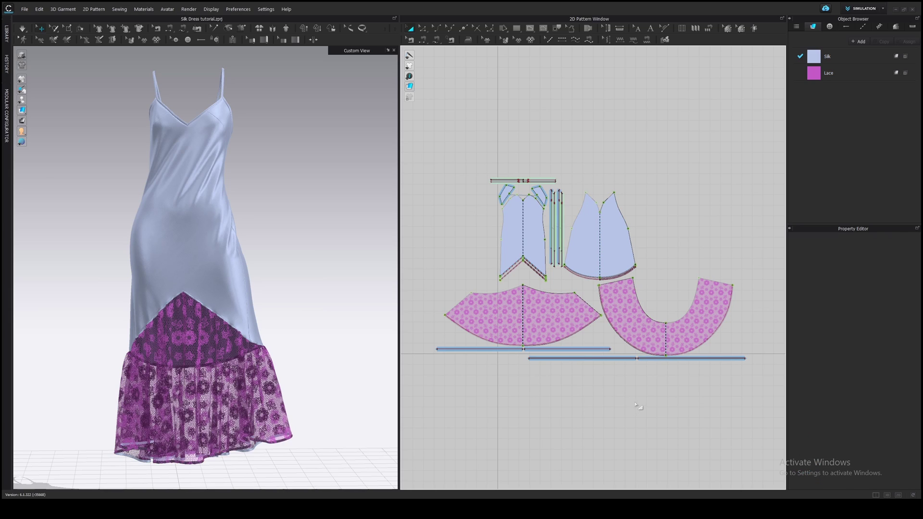
middle_drag(668, 262, 670, 253)
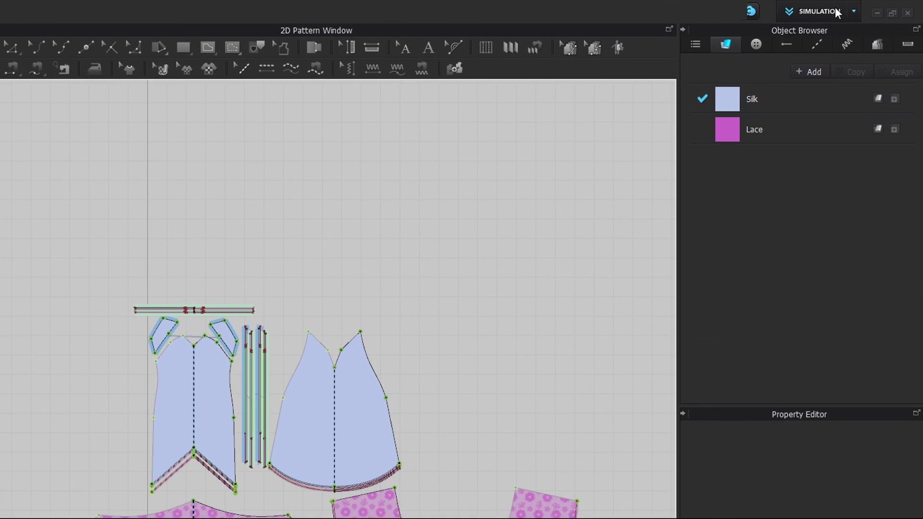
Step: Switch to the UV Editor workspace showing the dress's UV layout
click(875, 9)
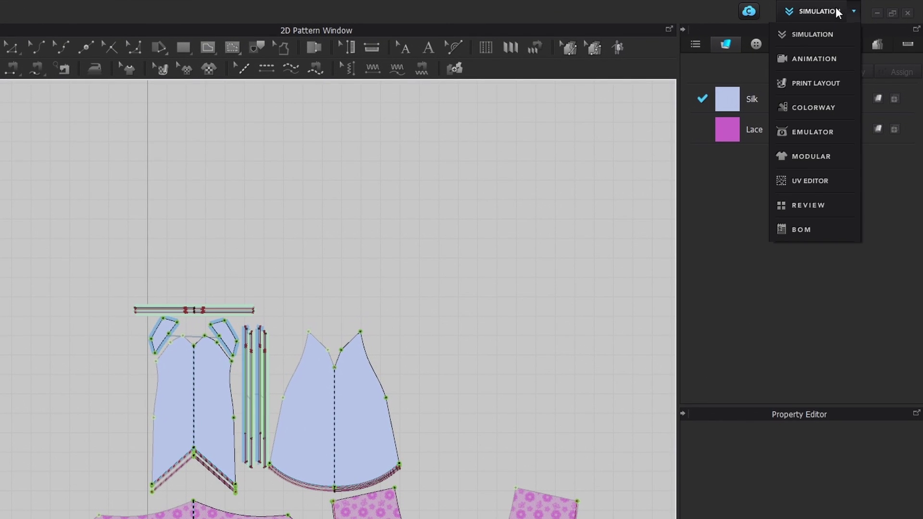
click(819, 181)
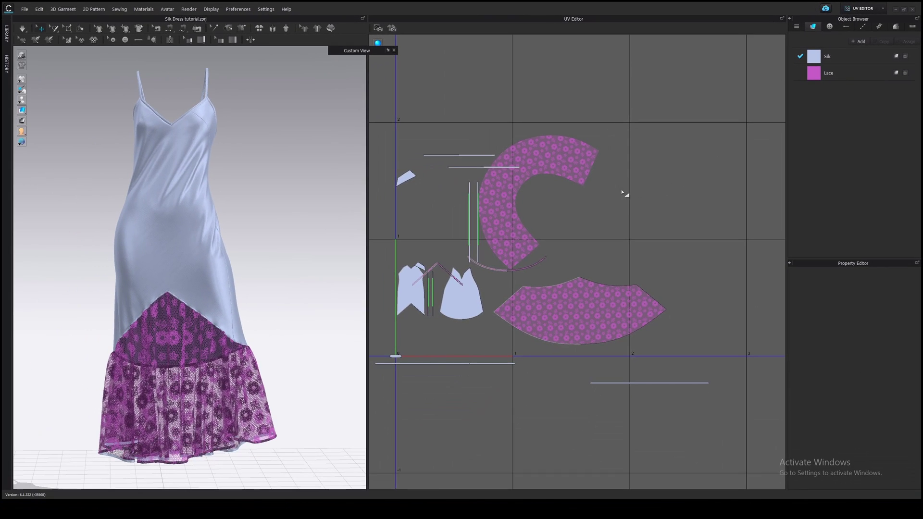
middle_drag(624, 194, 690, 205)
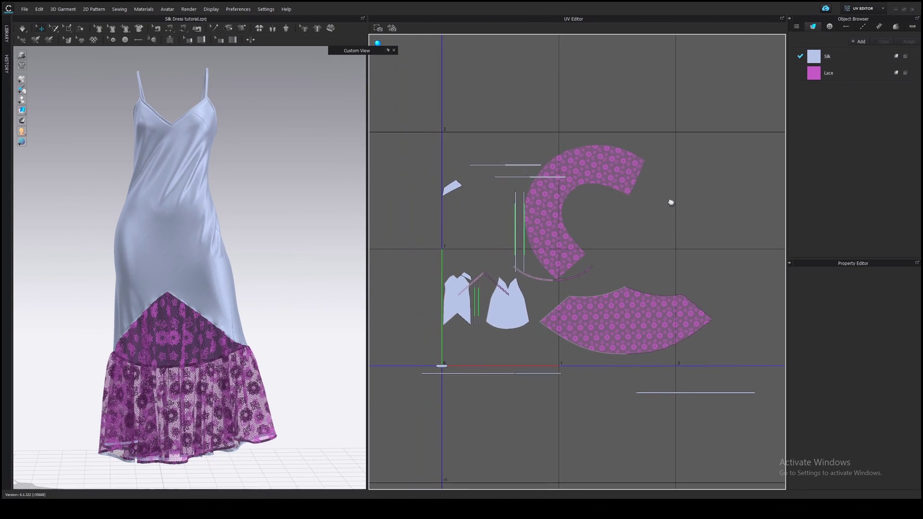
scroll(661, 225, up, 1)
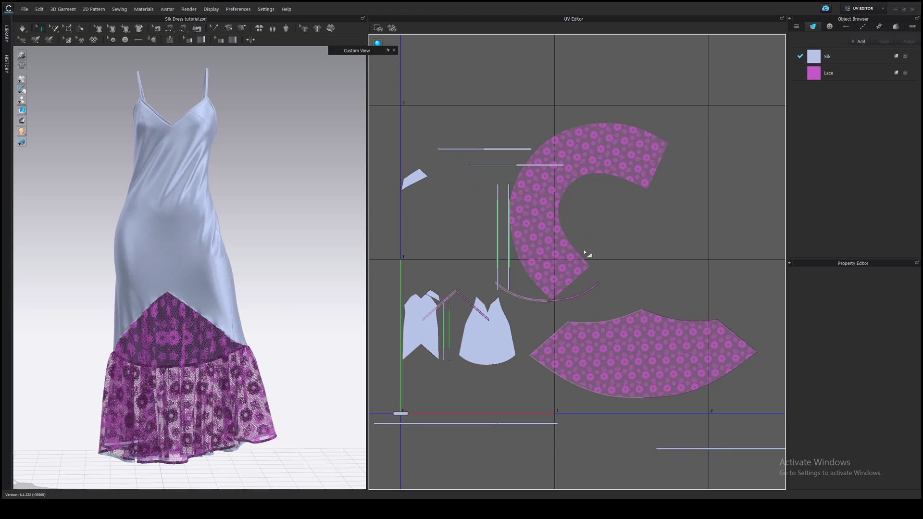
scroll(639, 260, up, 2)
scroll(637, 264, up, 1)
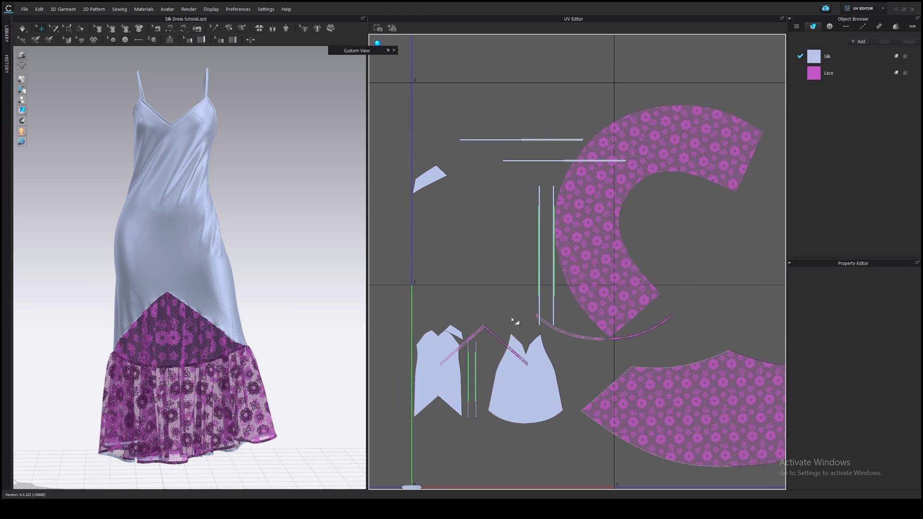
Step: Move the small strap UV piece up beside its partner and give the UV layout more room
click(484, 196)
drag(485, 197, 479, 181)
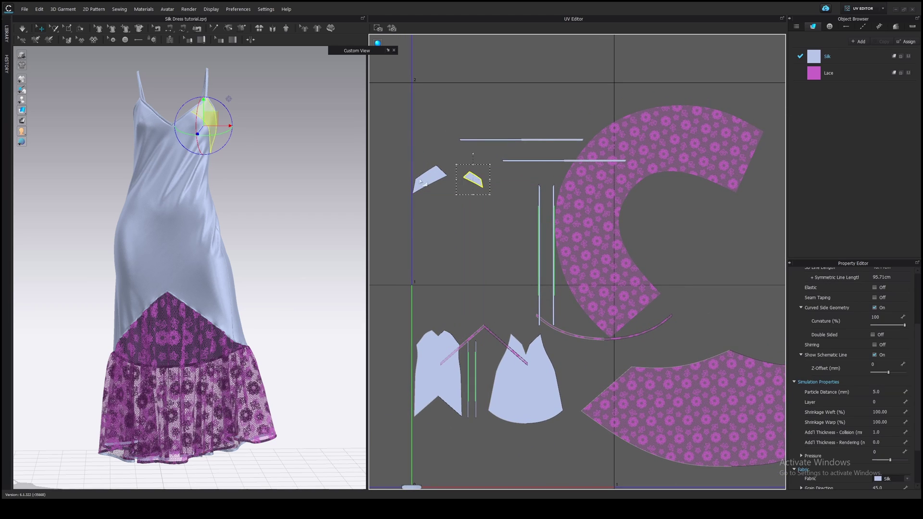
click(505, 239)
scroll(608, 274, down, 2)
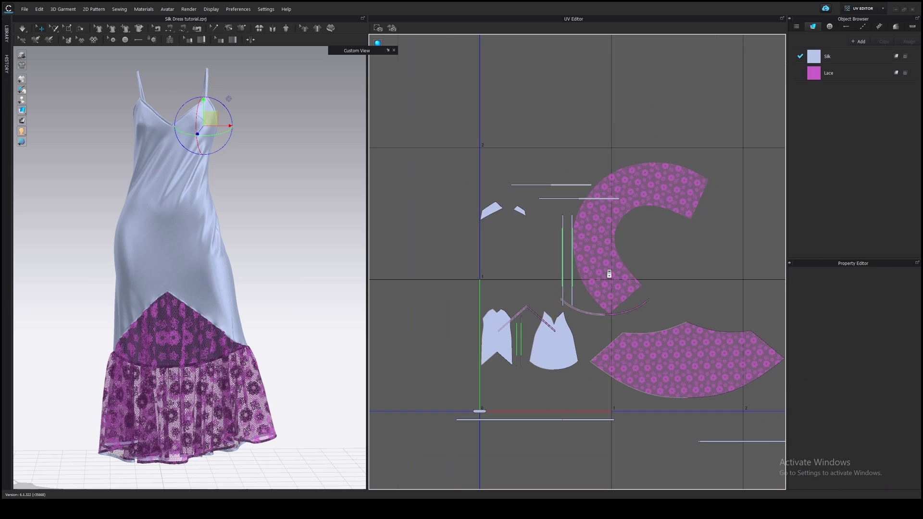
scroll(610, 274, down, 2)
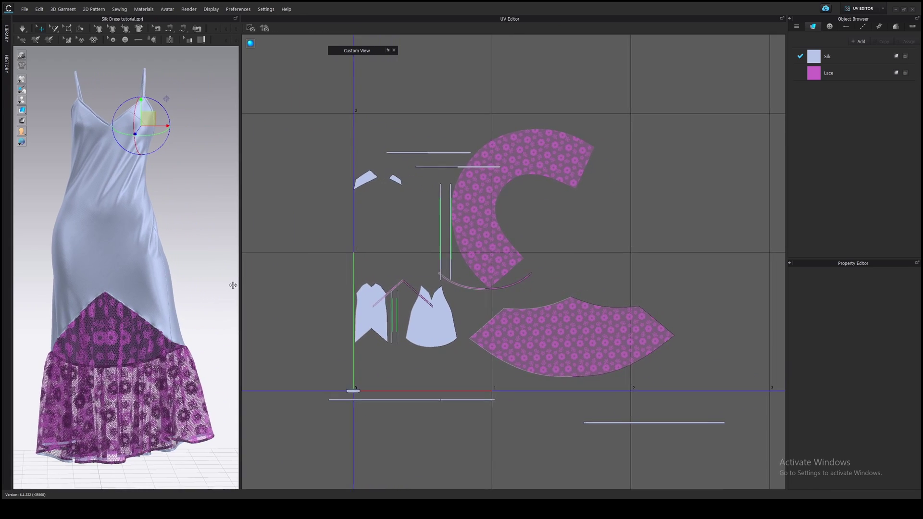
drag(367, 281, 199, 281)
scroll(542, 287, down, 2)
scroll(542, 287, down, 1)
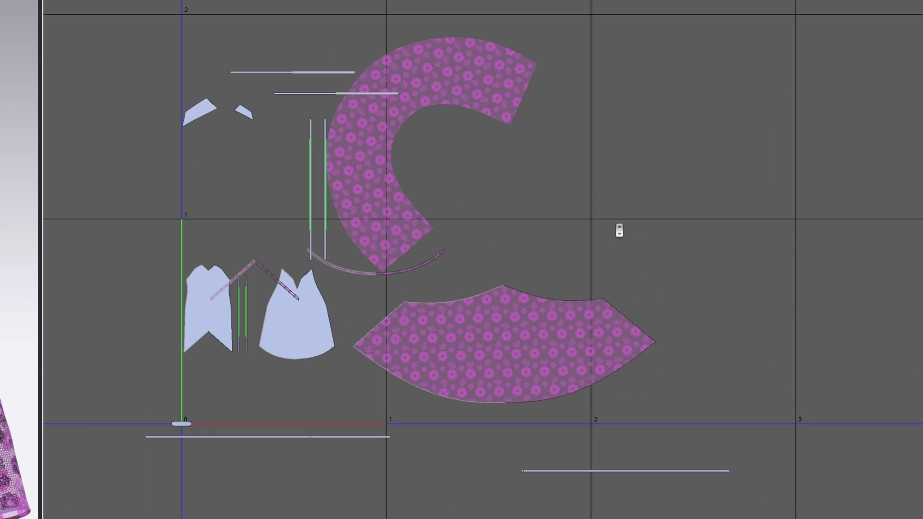
middle_drag(619, 230, 642, 229)
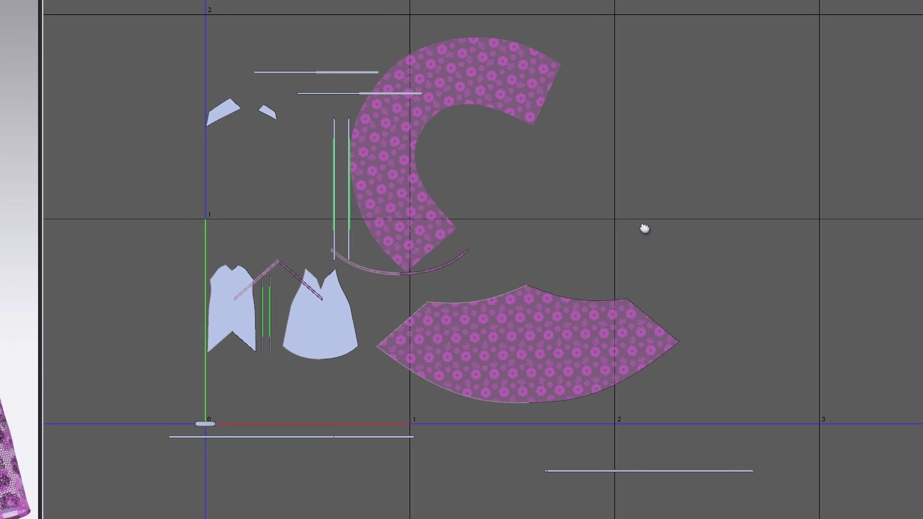
Step: Reset the UV pieces to the 2D pattern layout and shrink them all into the unit square
right_click(642, 170)
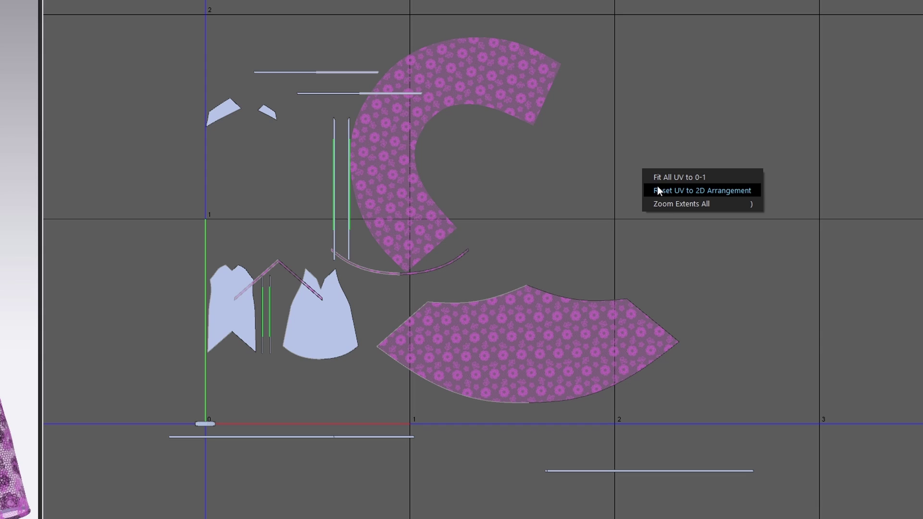
click(657, 186)
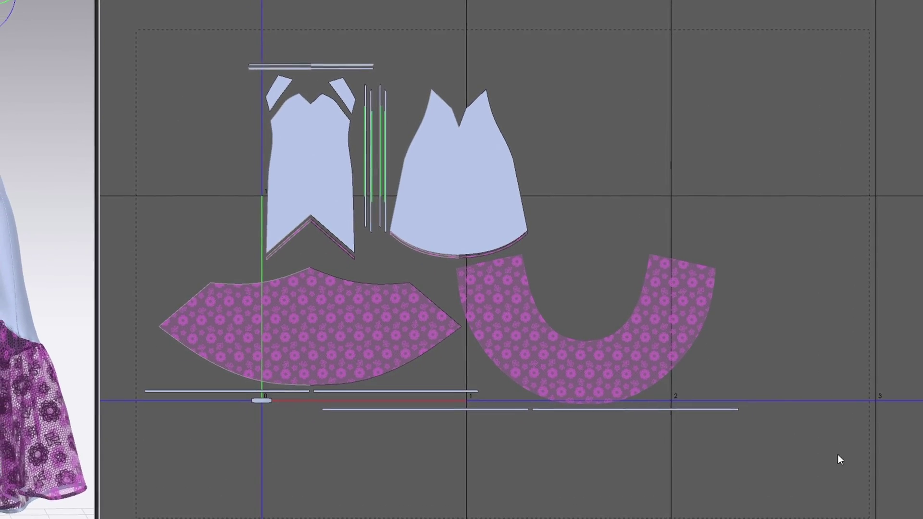
key(ctrl+a)
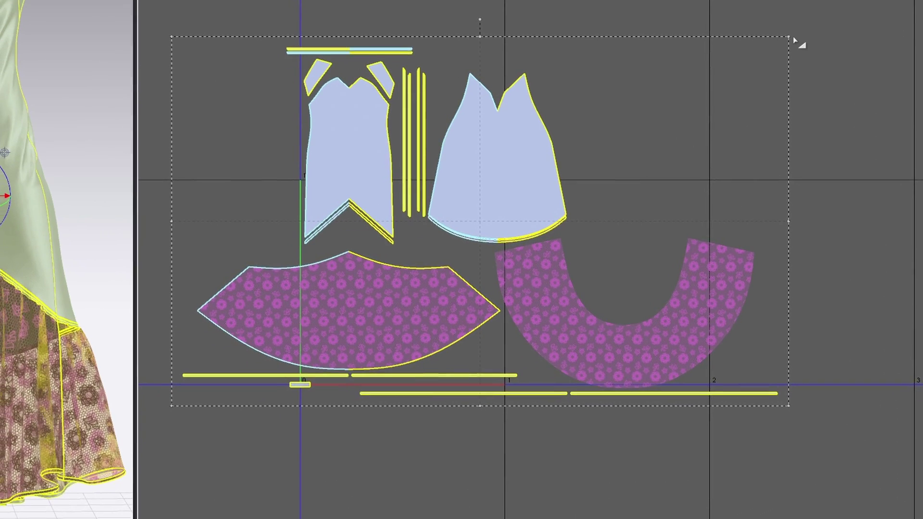
mouse_move(667, 124)
mouse_down()
mouse_move(394, 258)
mouse_move(469, 236)
mouse_up()
click(611, 211)
Step: Move both skirt pieces and the bodice hem edge strips out to the right
click(424, 326)
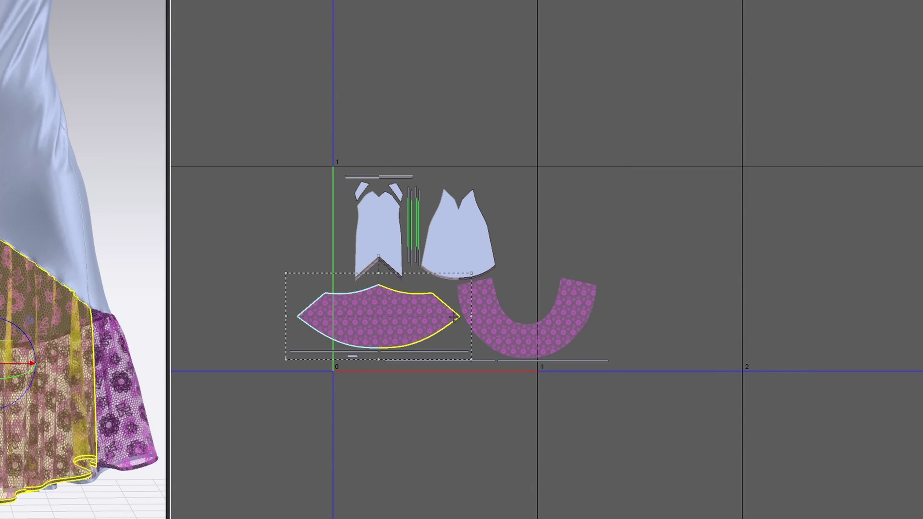
shift+click(493, 317)
drag(476, 307, 675, 300)
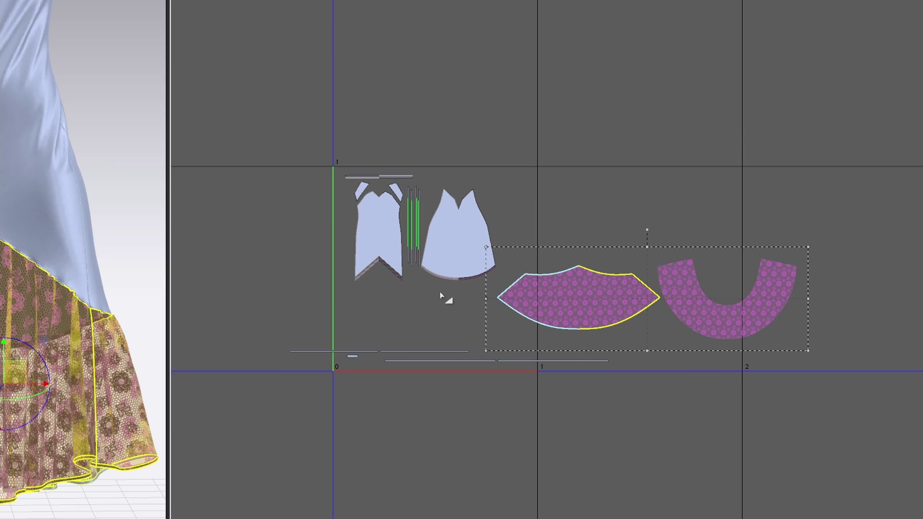
scroll(674, 300, down, 1)
scroll(441, 264, up, 3)
click(442, 264)
shift+click(361, 262)
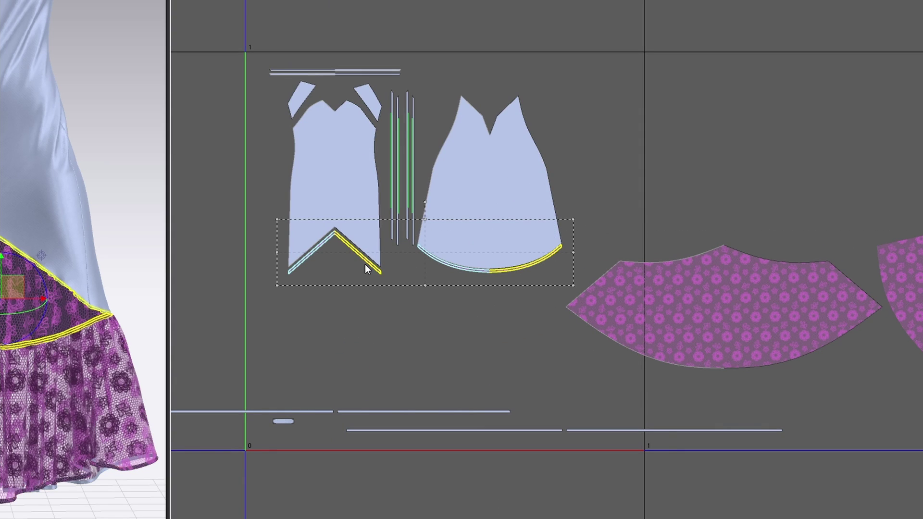
drag(473, 267, 754, 222)
click(753, 222)
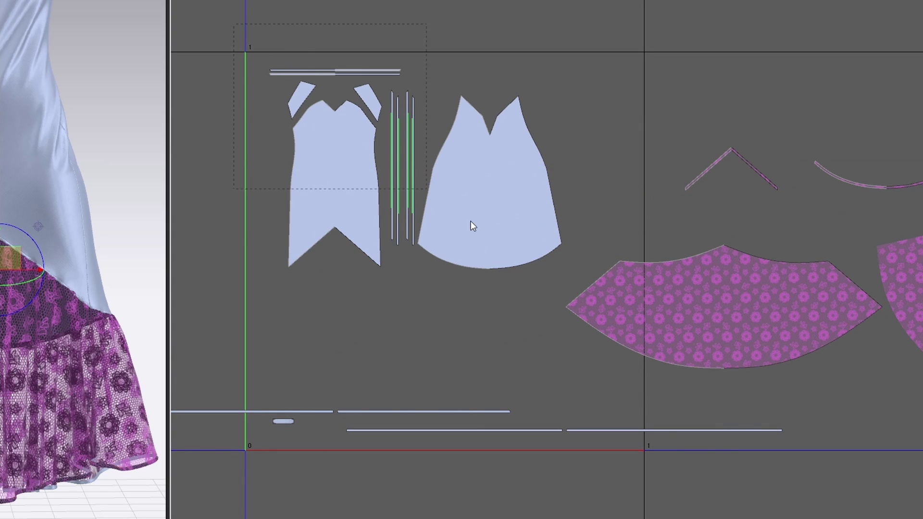
Step: Shrink the bodice pieces with the bottom and long strips and move them to the top area
drag(233, 26, 590, 315)
shift+click(324, 412)
shift+click(379, 412)
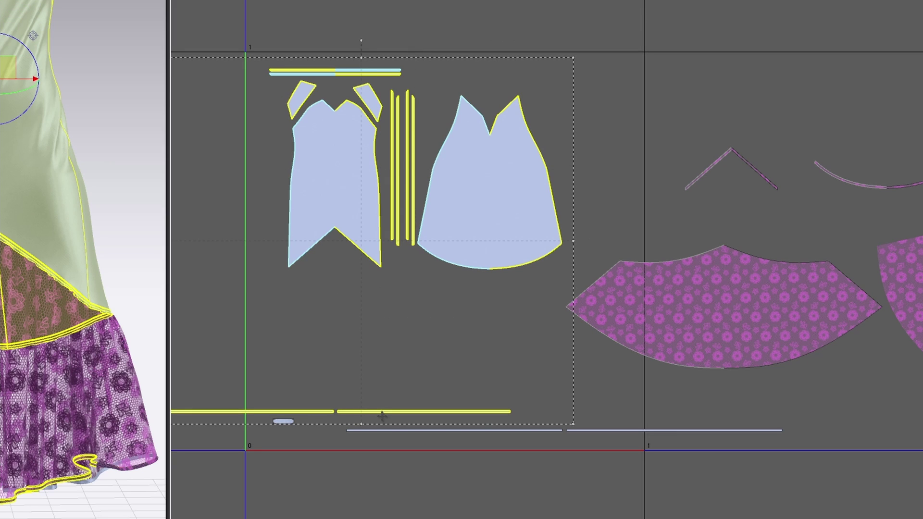
shift+click(390, 432)
shift+click(660, 431)
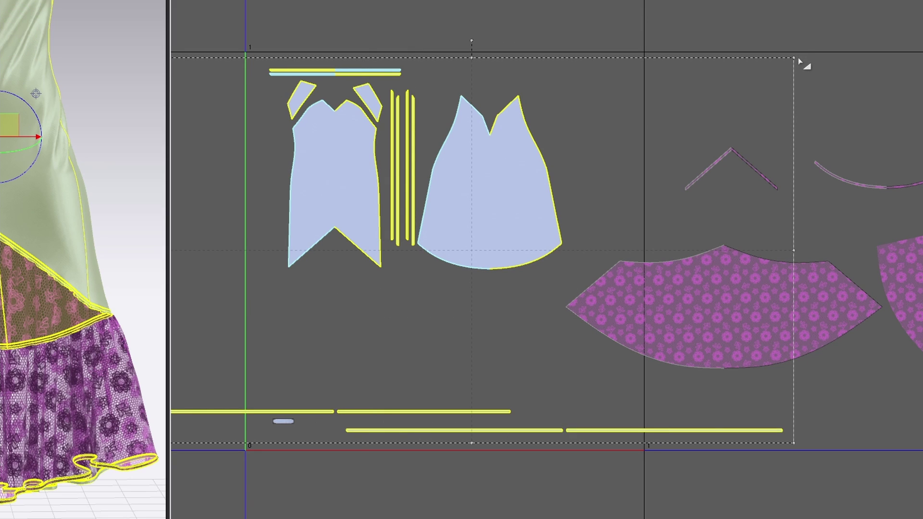
drag(800, 64, 533, 211)
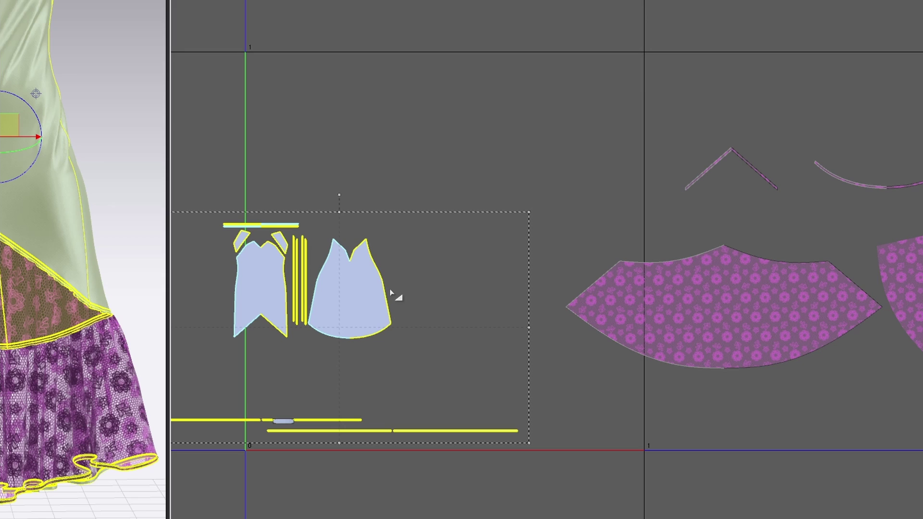
drag(349, 306, 437, 145)
click(481, 244)
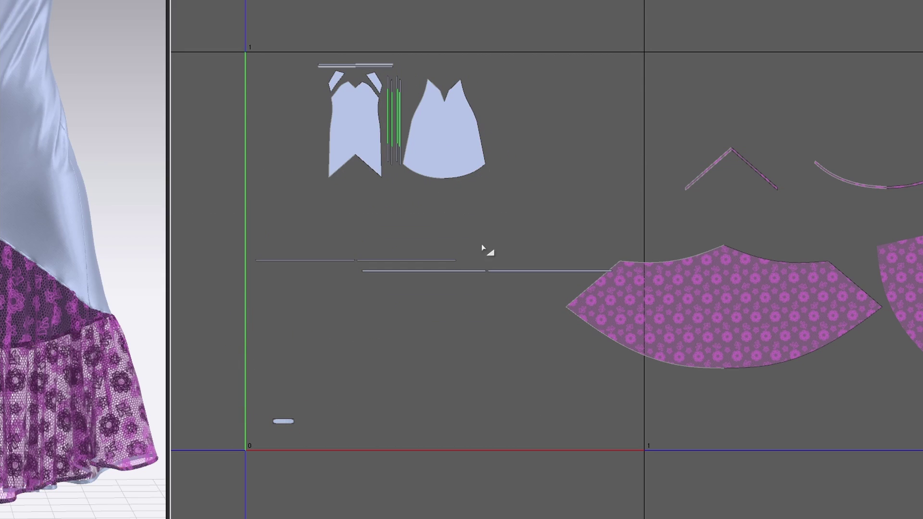
Step: Move the loose strips up, then rotate the curved skirt piece 90° and set it left on the vertical axis
drag(264, 247, 569, 283)
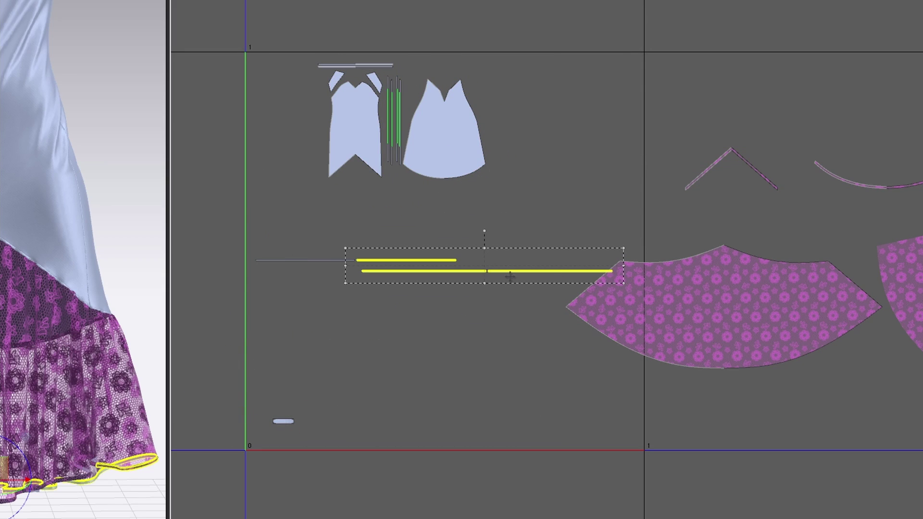
drag(508, 273, 522, 220)
drag(342, 259, 342, 212)
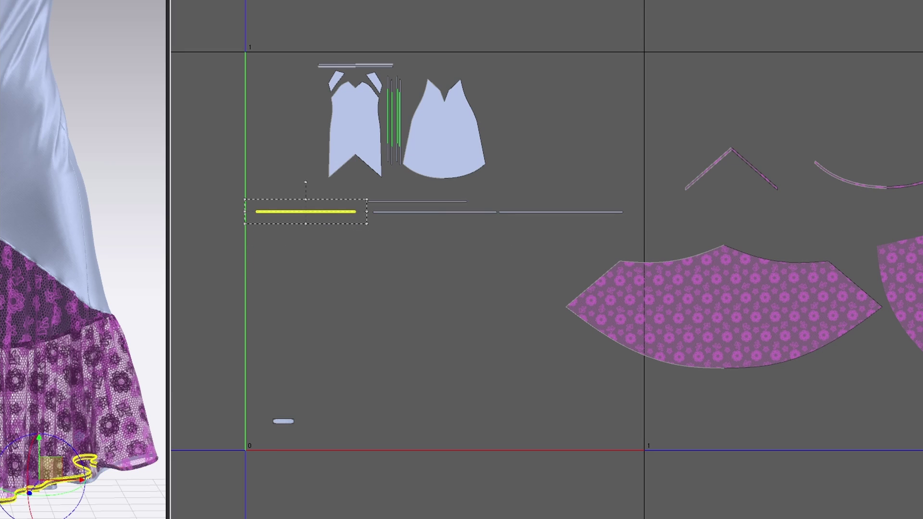
drag(906, 329, 491, 357)
drag(527, 227, 701, 293)
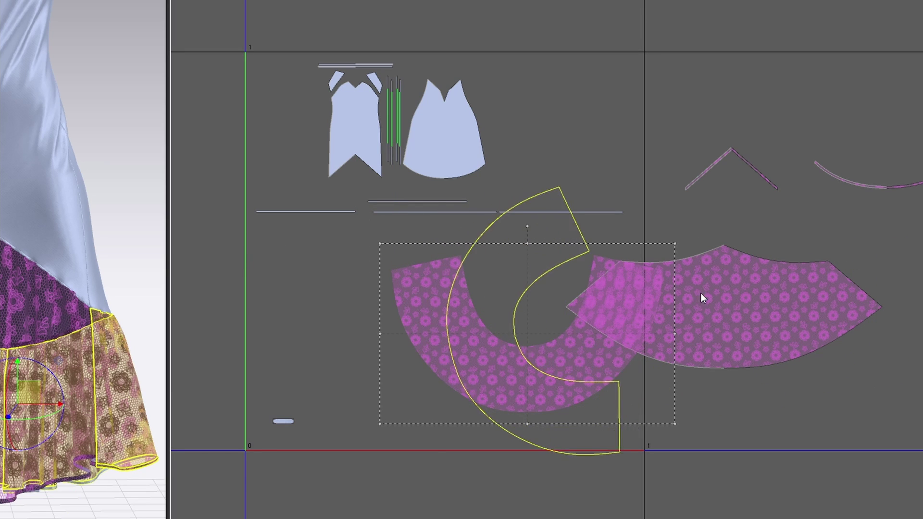
drag(489, 284, 301, 281)
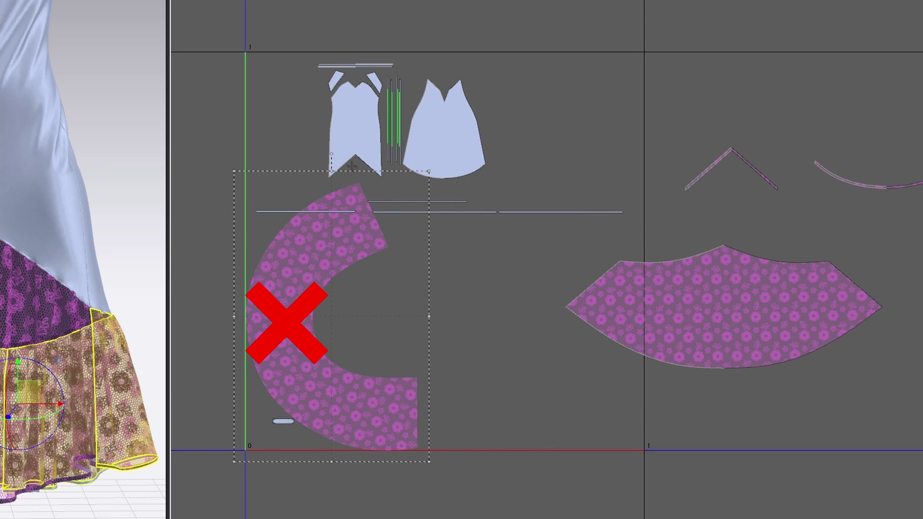
Step: Flip the right lace skirt piece vertically and move it beside the C-shaped piece, leaving the C piece unflipped
click(454, 151)
click(719, 324)
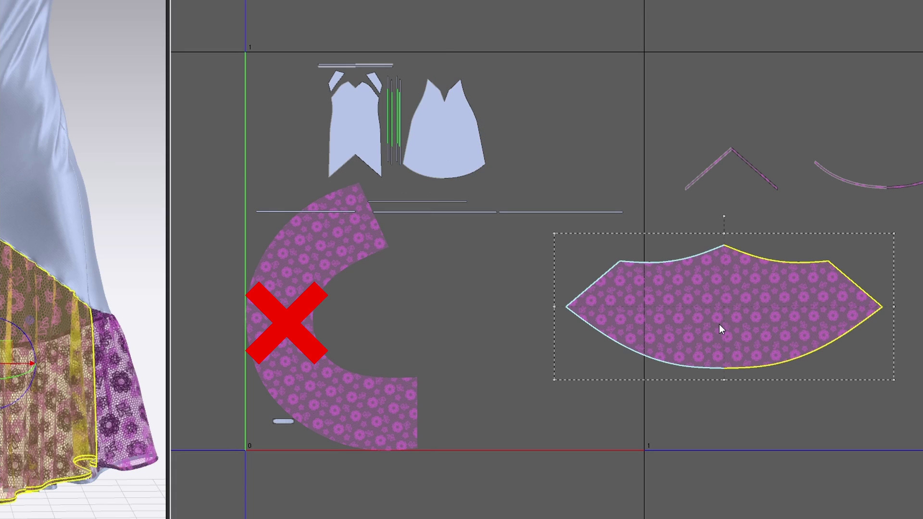
right_click(720, 325)
click(744, 347)
drag(750, 317, 519, 326)
click(837, 337)
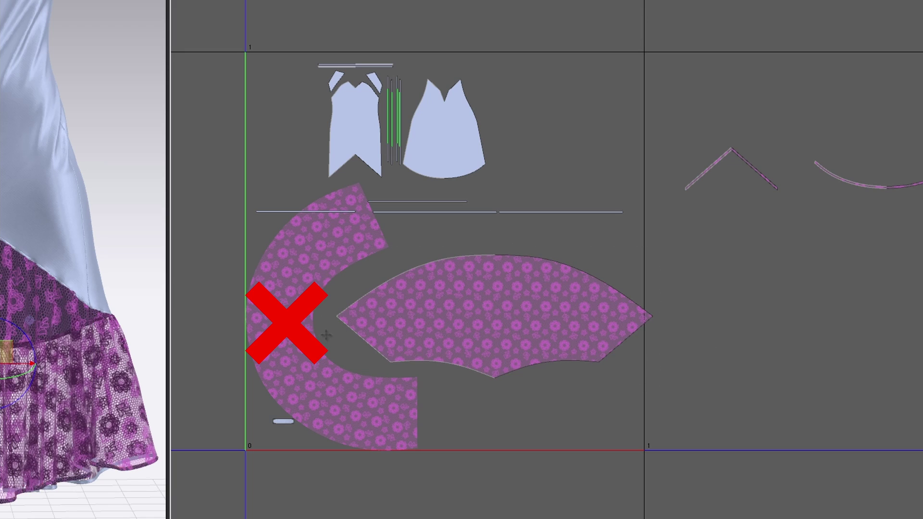
right_click(324, 385)
click(295, 363)
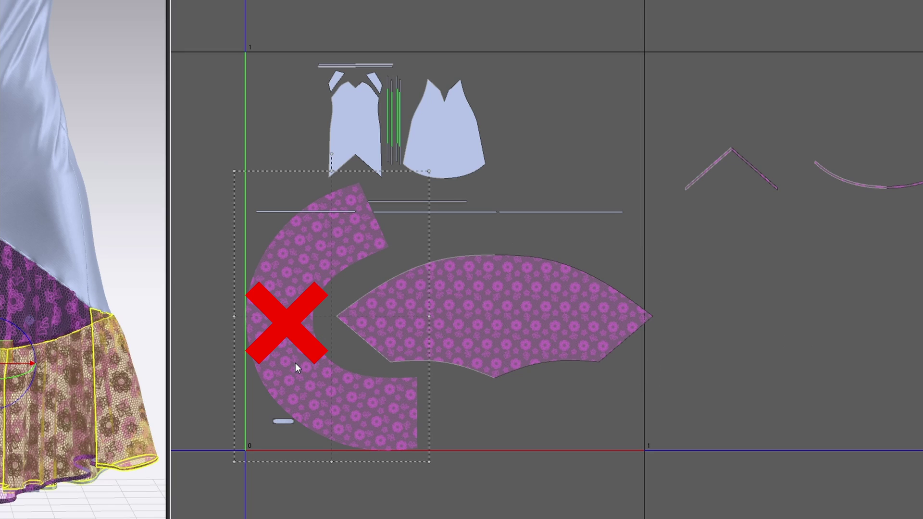
click(420, 386)
scroll(531, 378, up, 1)
Step: Flip the fan-shaped lace piece vertically, then deselect it and shift the UV view
right_click(526, 327)
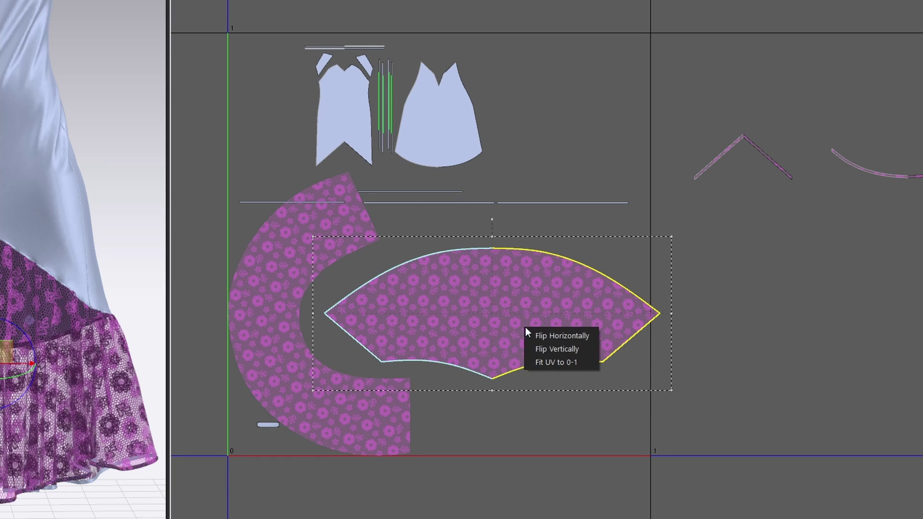
click(560, 352)
scroll(560, 350, down, 1)
scroll(560, 348, down, 1)
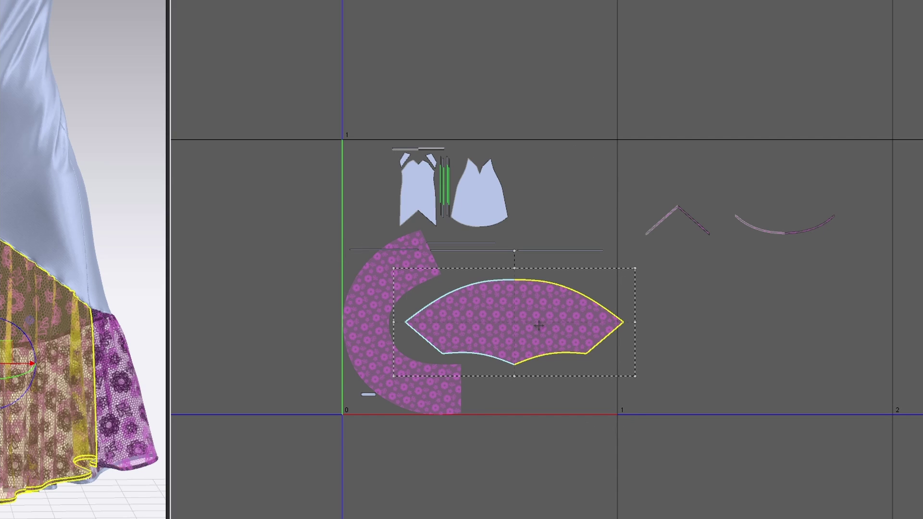
scroll(538, 326, down, 1)
scroll(542, 330, down, 1)
click(636, 315)
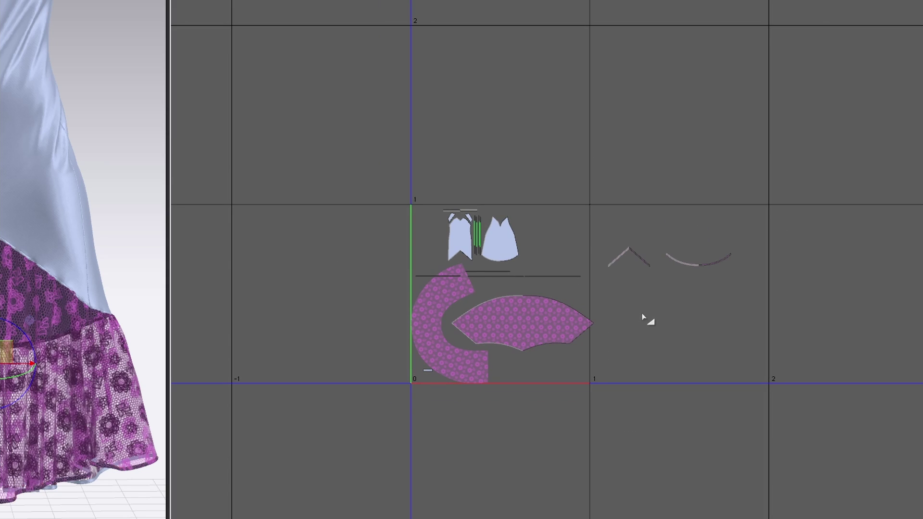
middle_drag(642, 314, 609, 322)
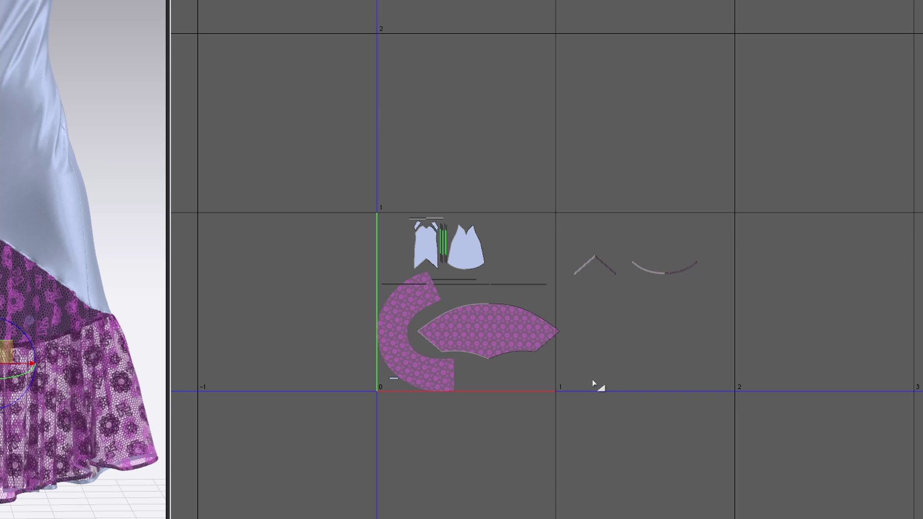
Step: Reposition the chevron and arc trim pieces, chevron up right with the arc below
drag(609, 269, 505, 249)
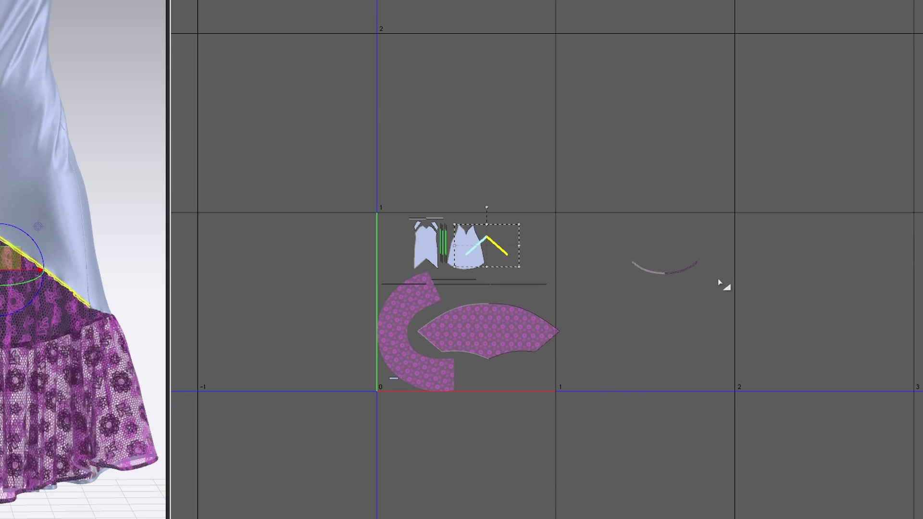
drag(663, 274, 526, 303)
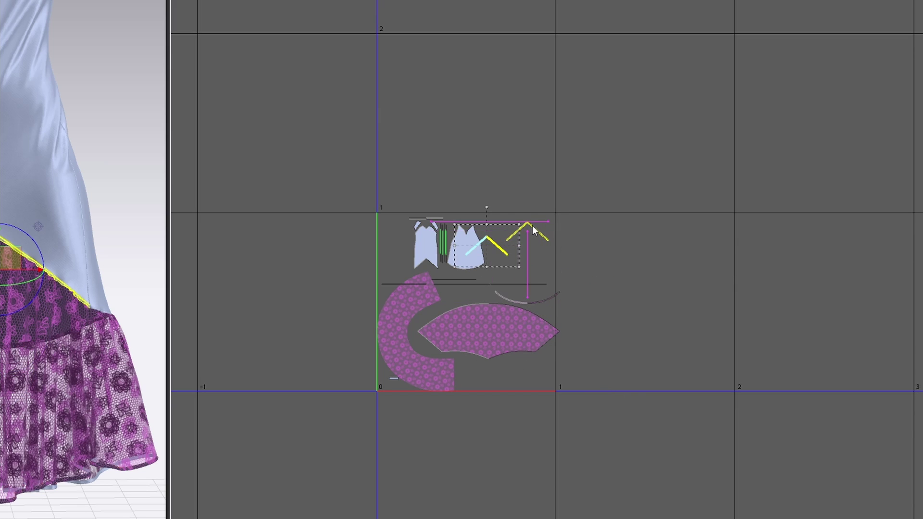
mouse_move(491, 246)
mouse_down()
mouse_move(527, 230)
mouse_move(515, 278)
mouse_up()
Step: Move the C-shaped piece to the right of the fan and rotate it into a U shape
right_click(395, 351)
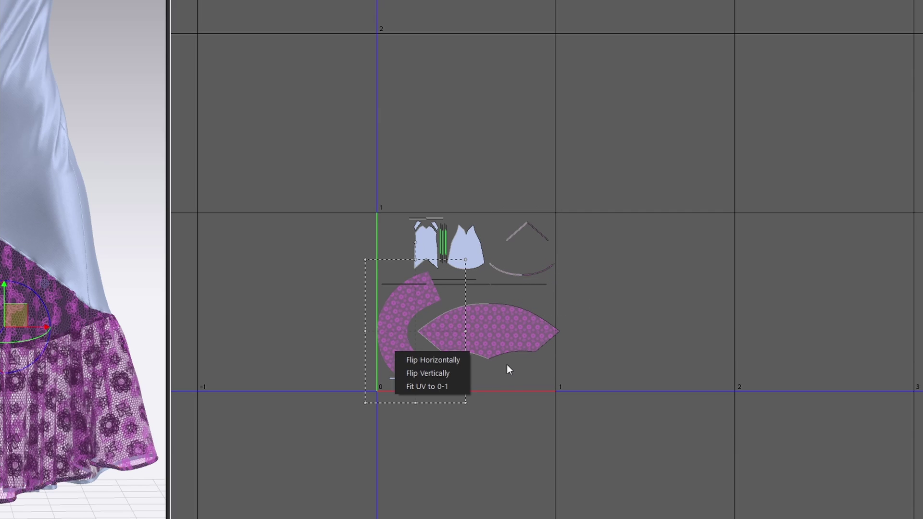
click(504, 369)
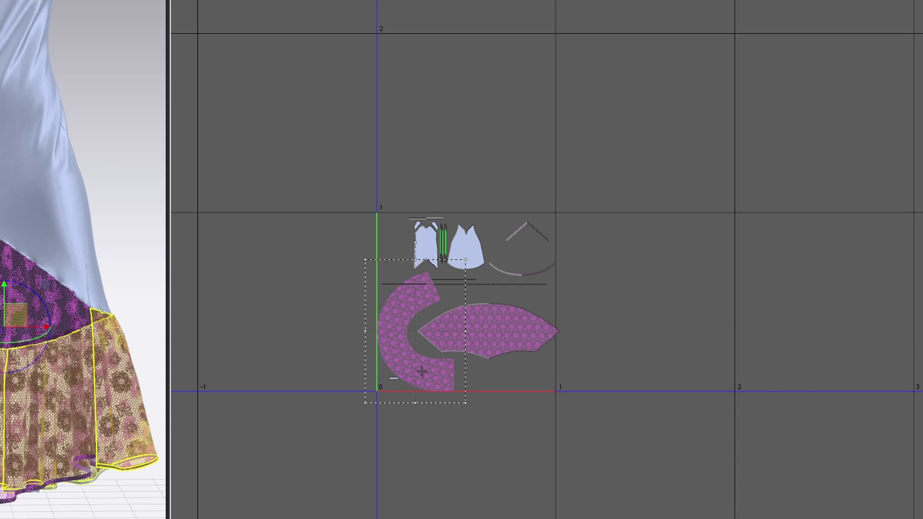
mouse_move(426, 367)
mouse_down()
mouse_move(591, 366)
mouse_move(631, 354)
mouse_up()
drag(608, 232, 550, 307)
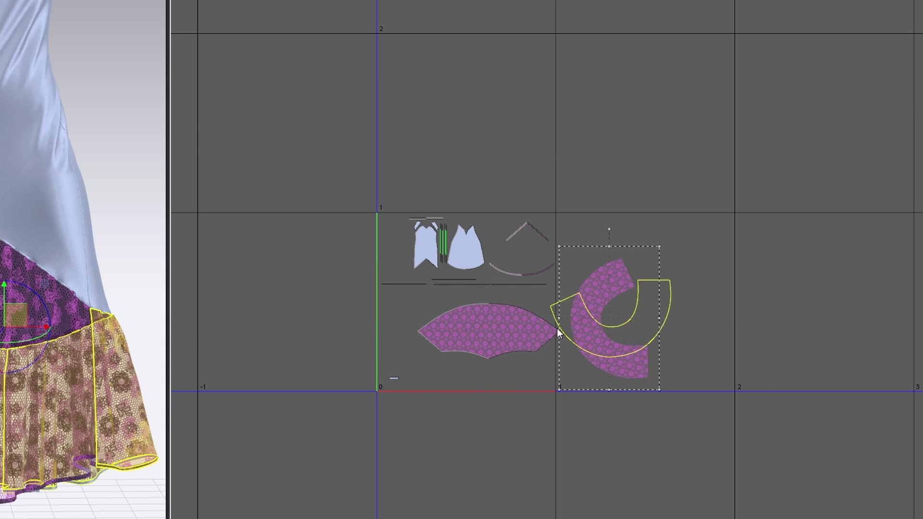
drag(630, 347, 651, 372)
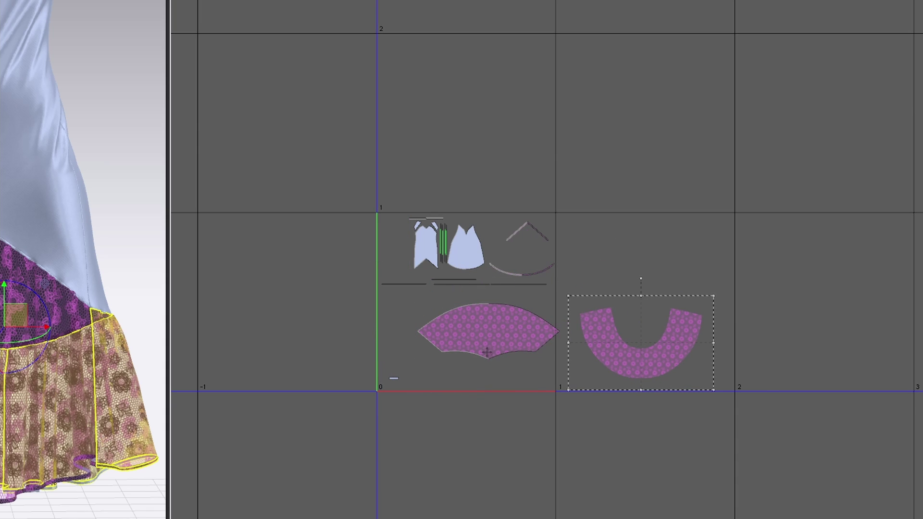
Step: Place the fan piece above the U piece with the chevron and arc trims above the fan
drag(478, 338, 636, 281)
drag(527, 232, 613, 231)
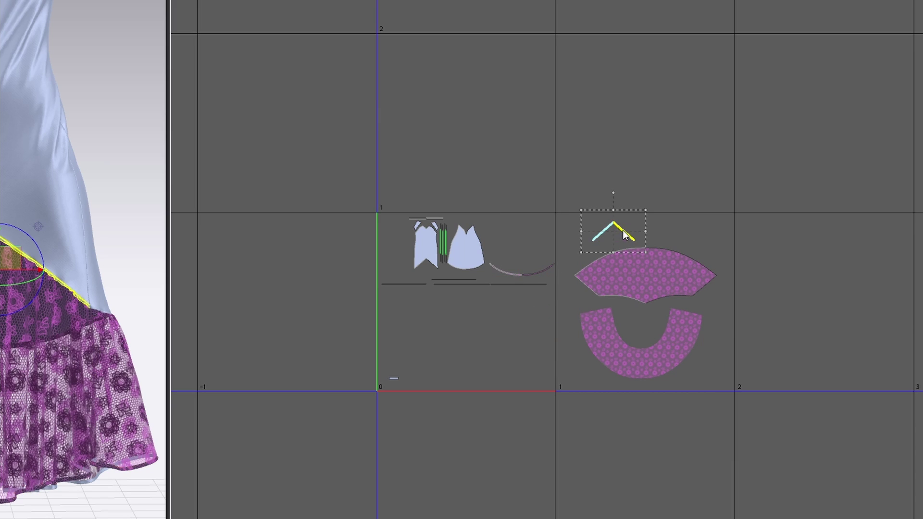
drag(521, 274, 686, 241)
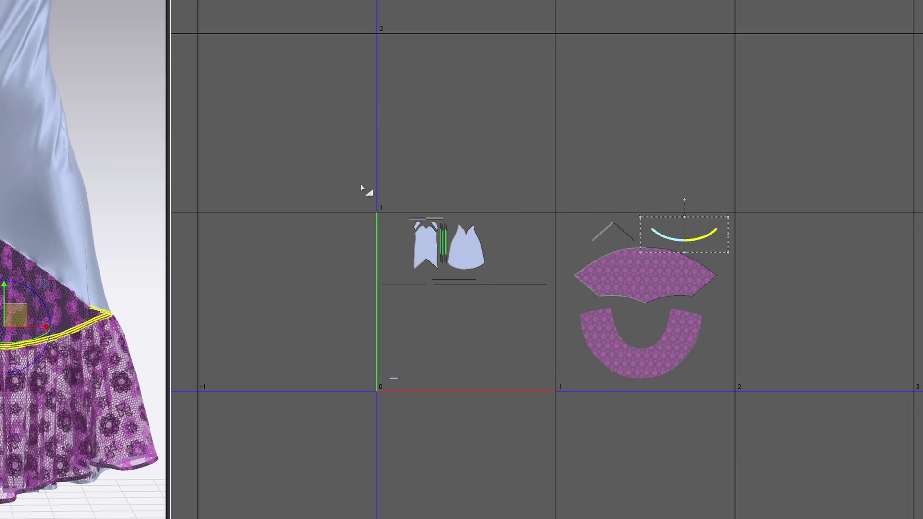
Step: Undo a stray scaling of the bodice pieces and move the thin strip below them
drag(367, 191, 555, 308)
drag(559, 211, 756, 129)
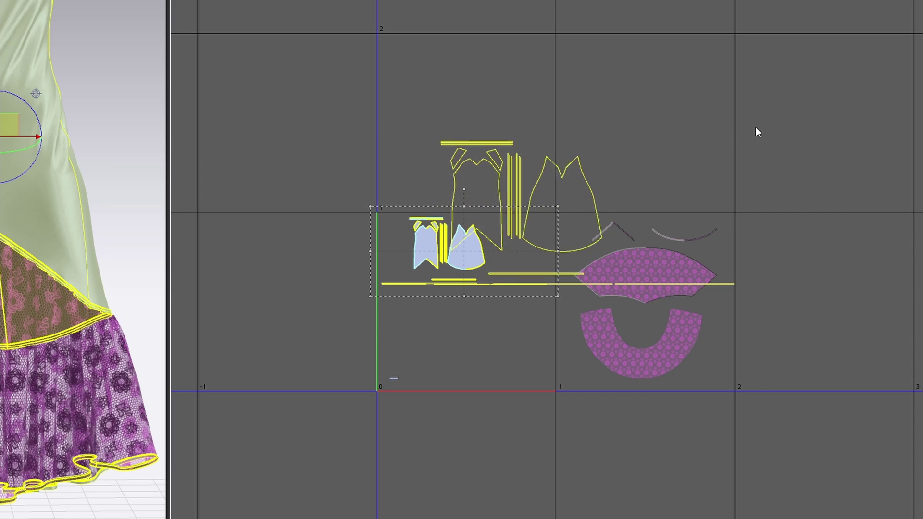
key(ctrl+z)
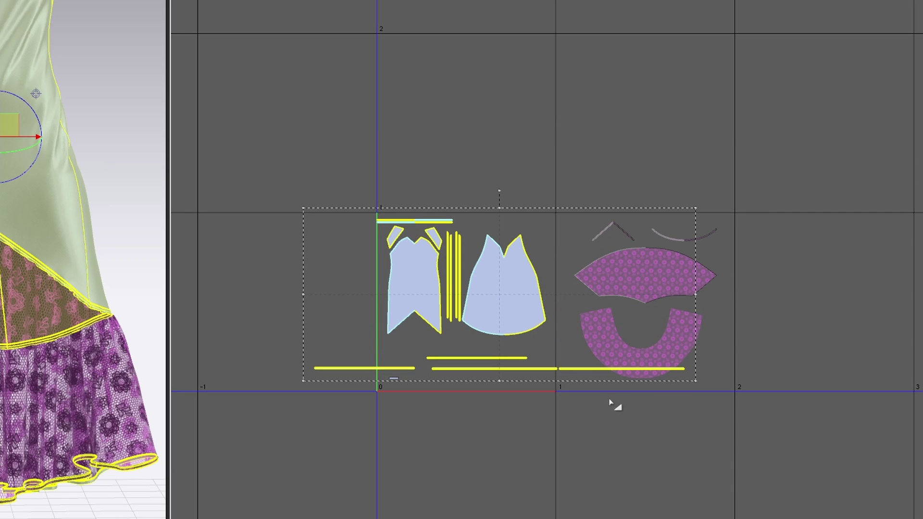
click(577, 368)
mouse_move(575, 368)
mouse_down()
mouse_move(440, 379)
mouse_move(426, 327)
mouse_up()
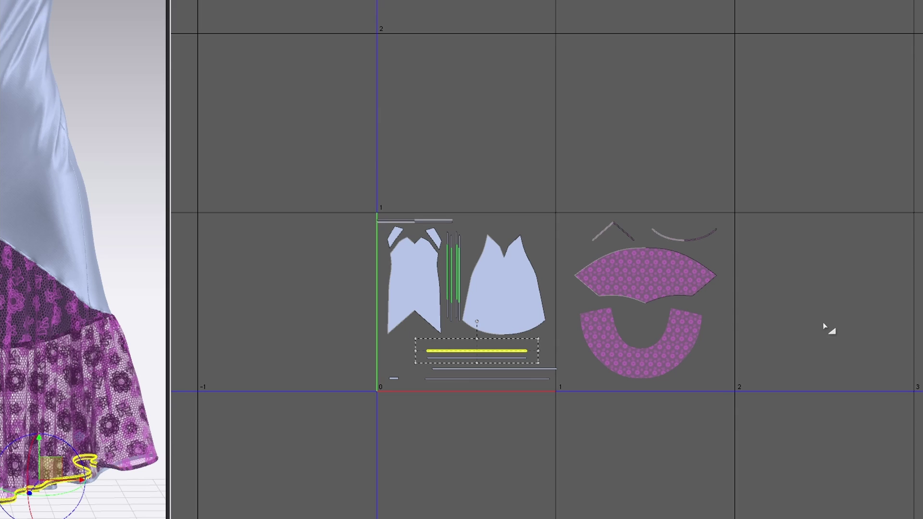
click(890, 329)
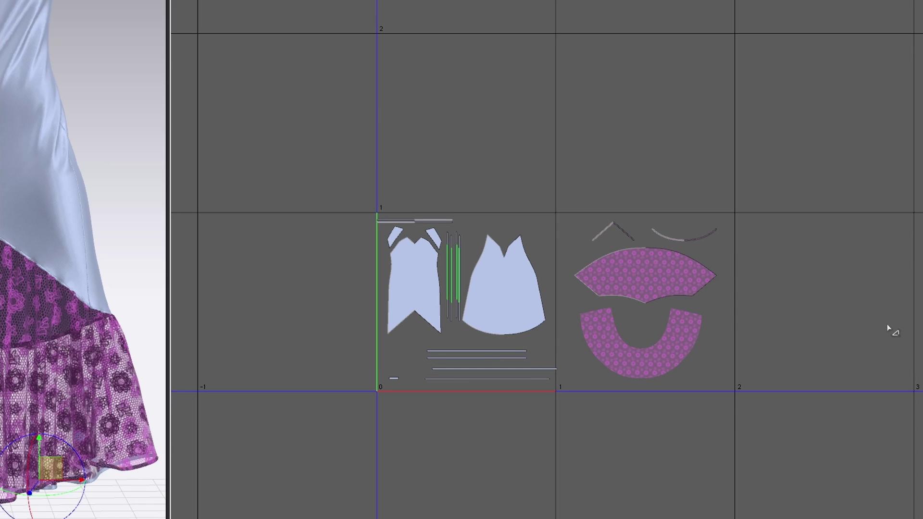
scroll(889, 330, down, 2)
mouse_move(882, 330)
middle_down()
mouse_move(725, 326)
mouse_move(685, 315)
mouse_move(682, 276)
middle_up()
scroll(863, 285, down, 1)
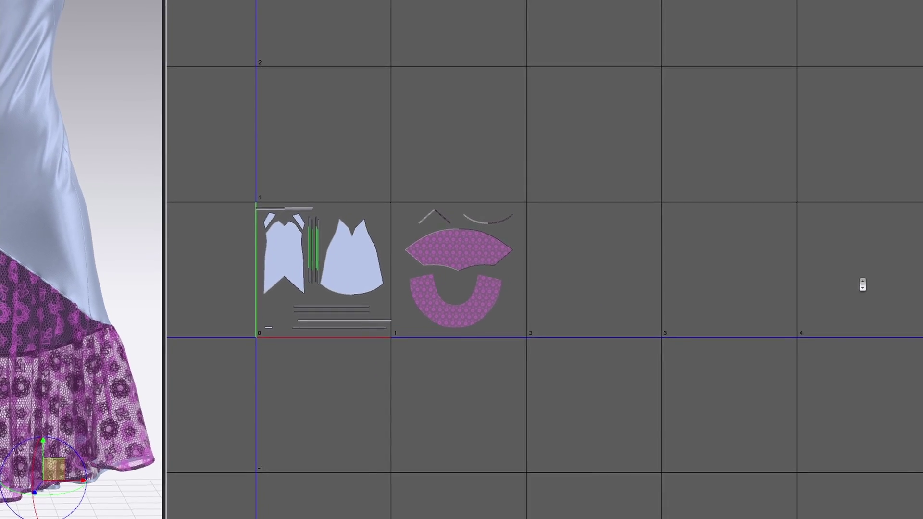
scroll(863, 285, down, 4)
scroll(674, 319, down, 1)
Step: Move the purple lace skirt pieces into the square directly above the bodice pieces
middle_drag(674, 319, 553, 315)
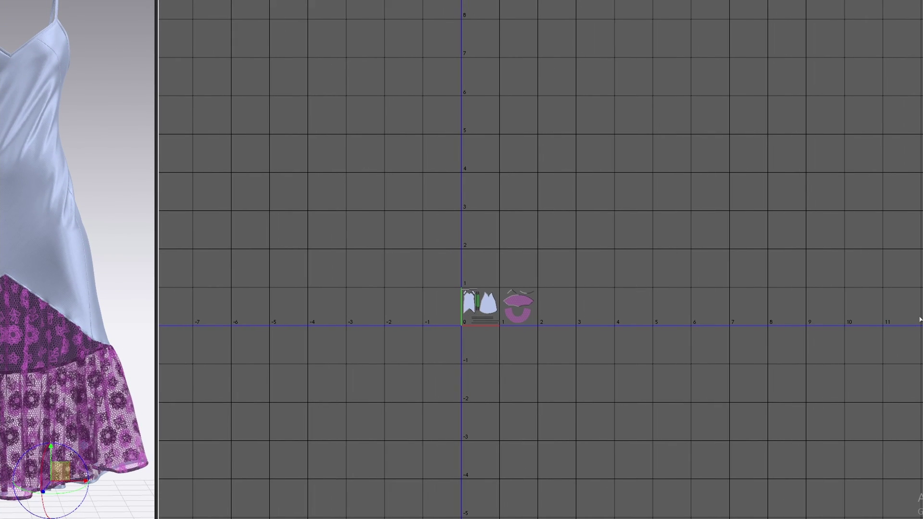
scroll(514, 316, up, 3)
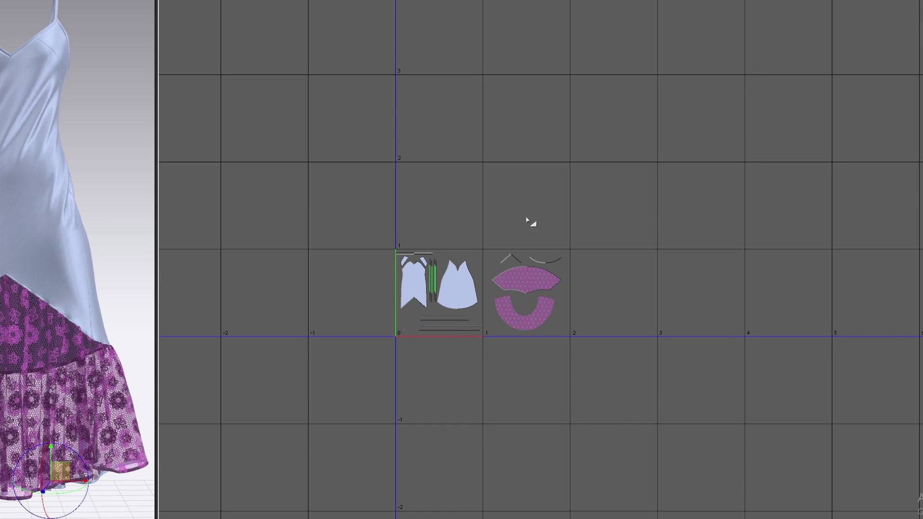
drag(492, 243, 566, 334)
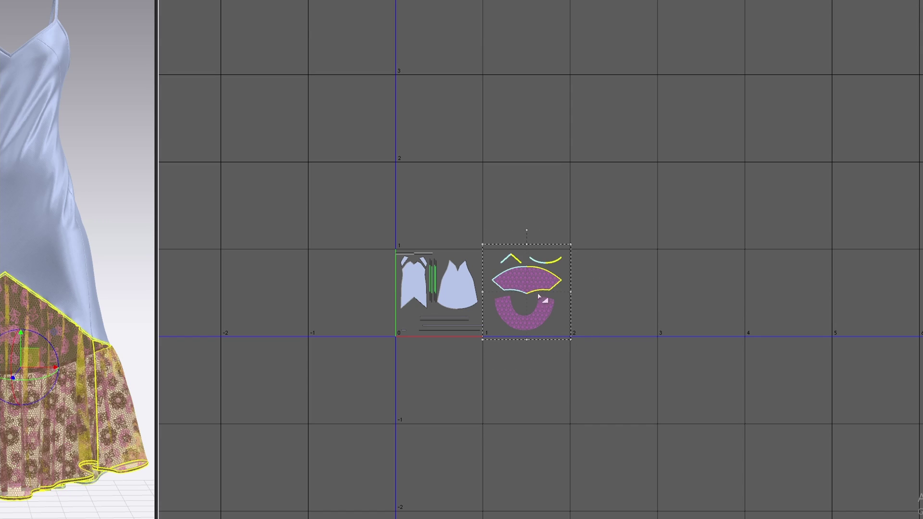
drag(529, 274, 442, 191)
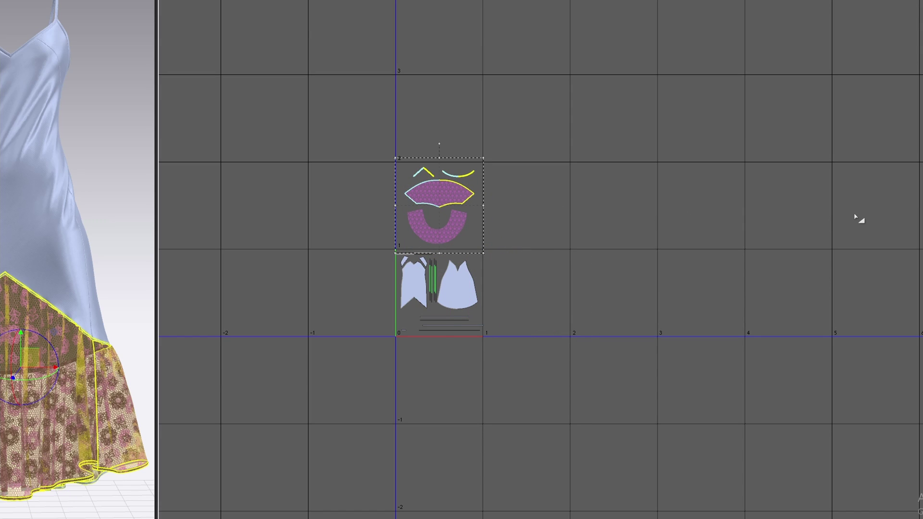
click(524, 304)
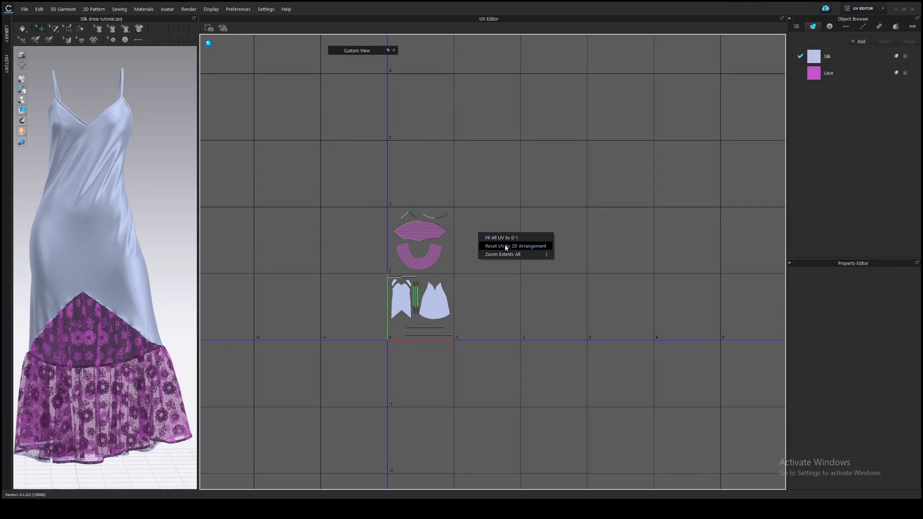
Step: Reset the UVs to the pattern arrangement and park the two lace pieces, scaled down, to the right of the bodice
click(507, 247)
drag(361, 329, 521, 313)
drag(437, 299, 610, 185)
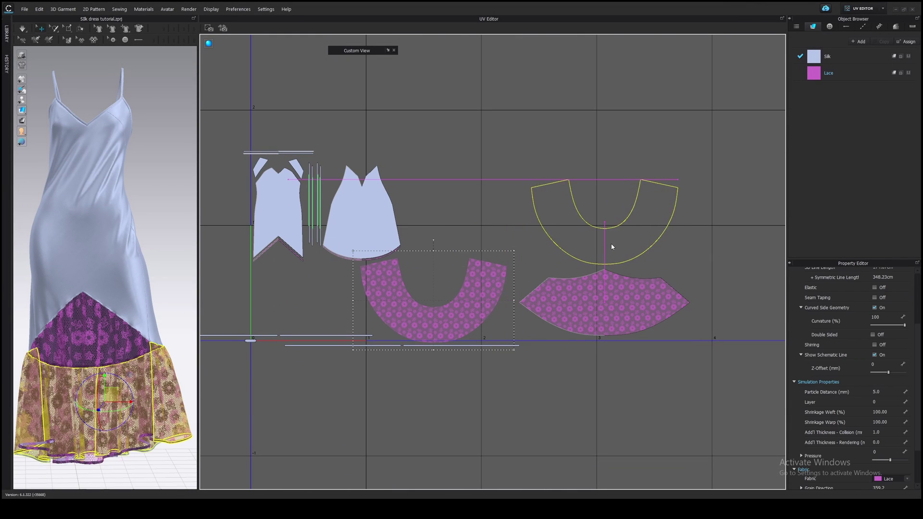
drag(509, 135, 696, 343)
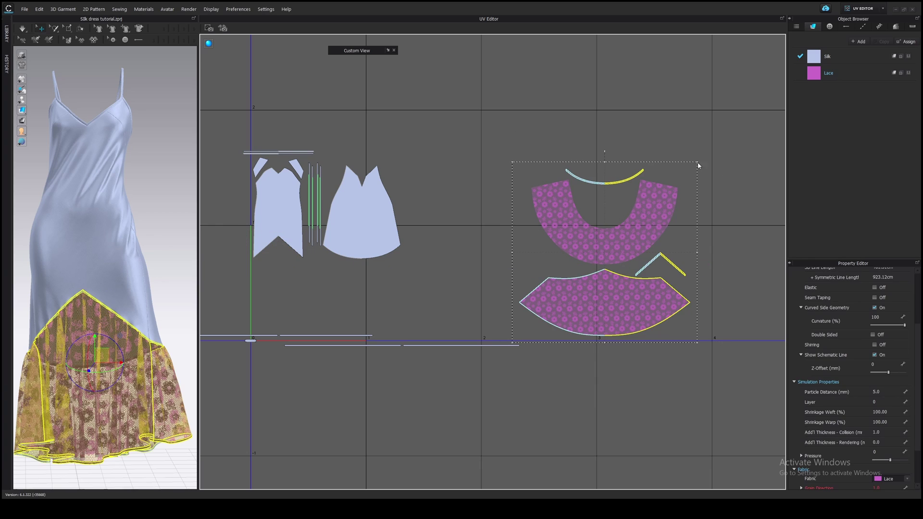
drag(691, 165, 636, 221)
scroll(567, 320, up, 3)
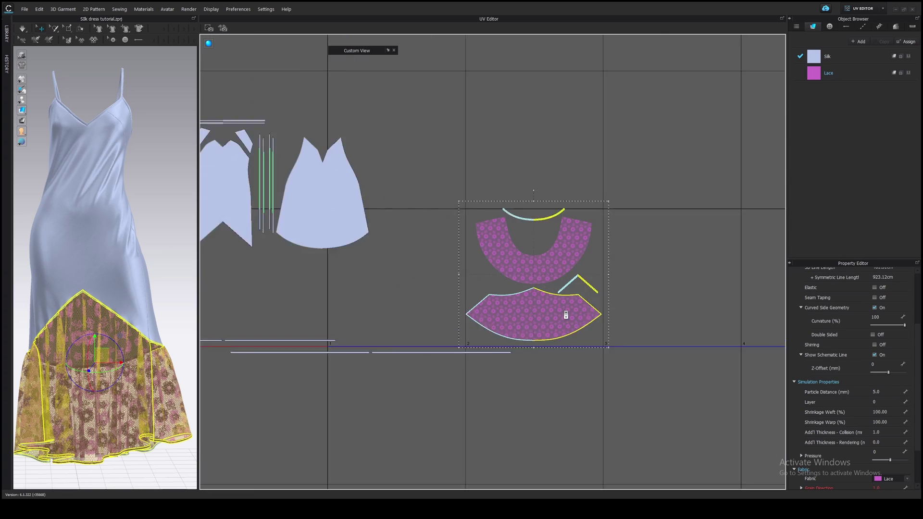
click(537, 260)
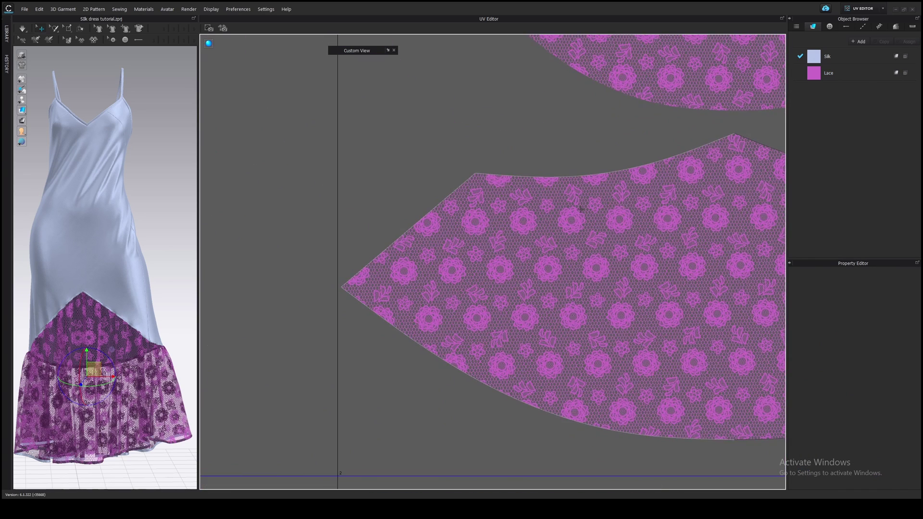
scroll(580, 209, down, 5)
scroll(438, 360, up, 1)
click(438, 365)
scroll(518, 377, up, 4)
scroll(477, 324, up, 2)
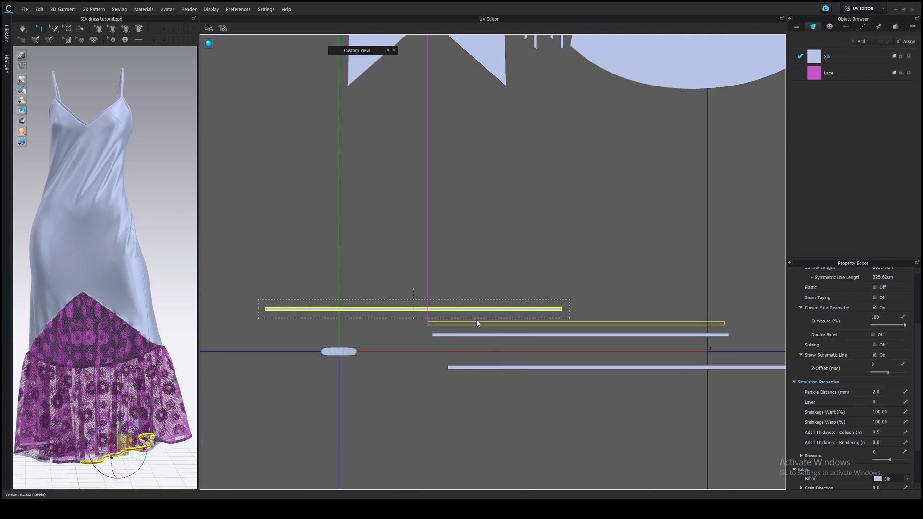
scroll(477, 324, down, 1)
scroll(685, 365, down, 2)
scroll(355, 308, down, 2)
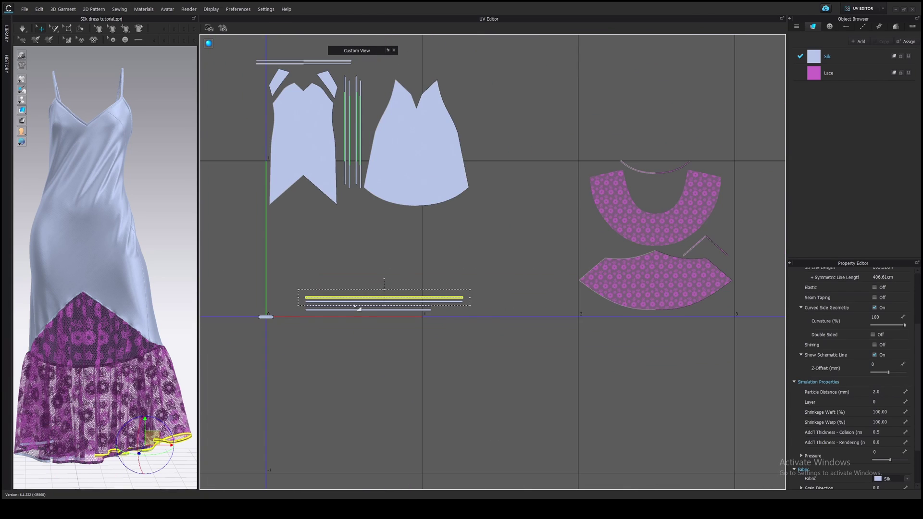
scroll(355, 307, up, 2)
scroll(437, 212, up, 1)
Step: Move the silk front bodice onto its outline and set the back piece beside it along the bottom
click(437, 212)
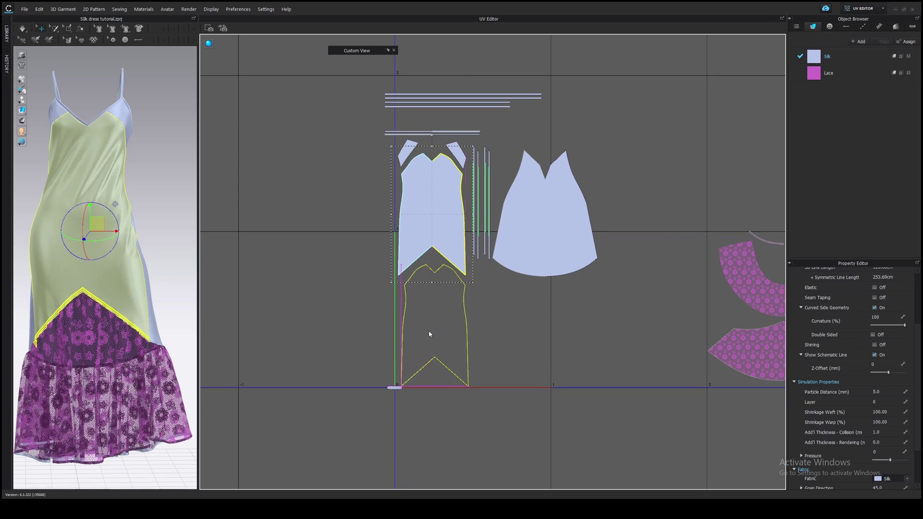
drag(429, 333, 430, 333)
drag(522, 199, 525, 344)
scroll(495, 336, up, 2)
scroll(413, 198, down, 1)
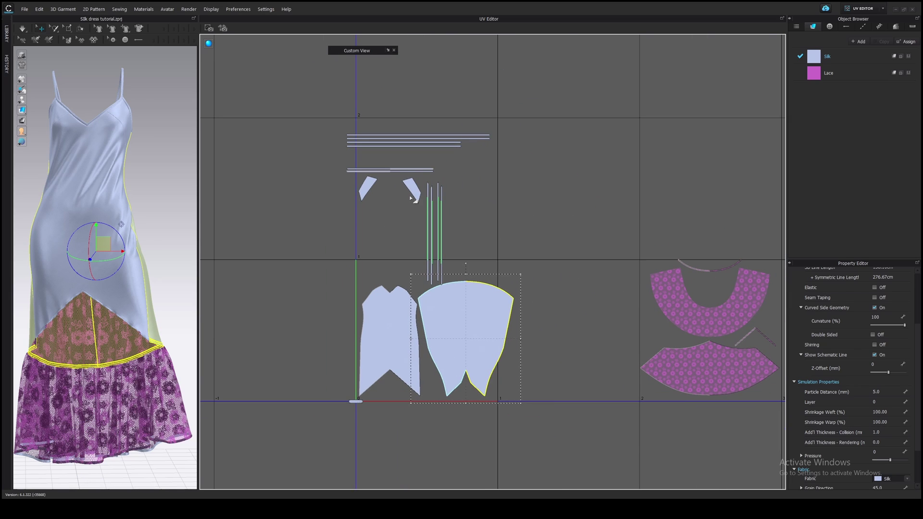
click(413, 198)
scroll(448, 220, up, 2)
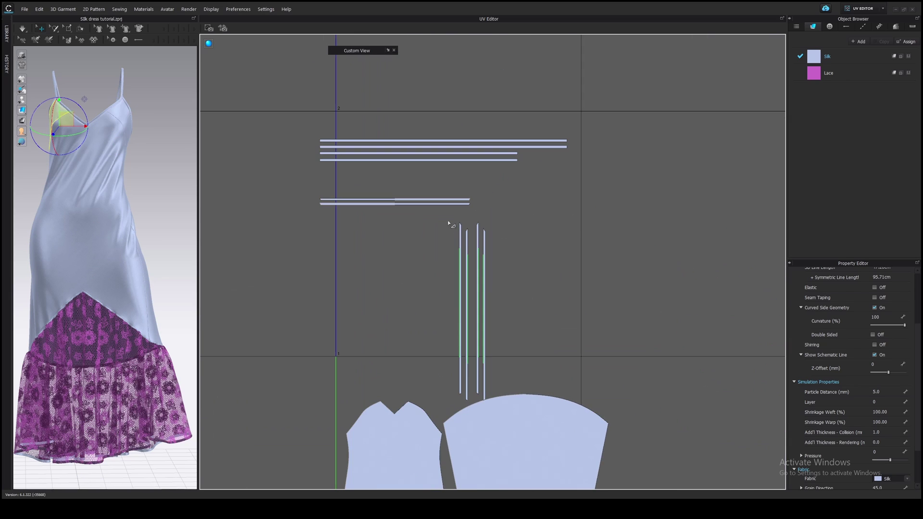
Step: Rotate the four strap pieces horizontal and stack them with the binding strips above the silk pieces
drag(448, 220, 481, 207)
right_click(480, 207)
click(642, 317)
drag(456, 295, 390, 170)
scroll(389, 170, up, 2)
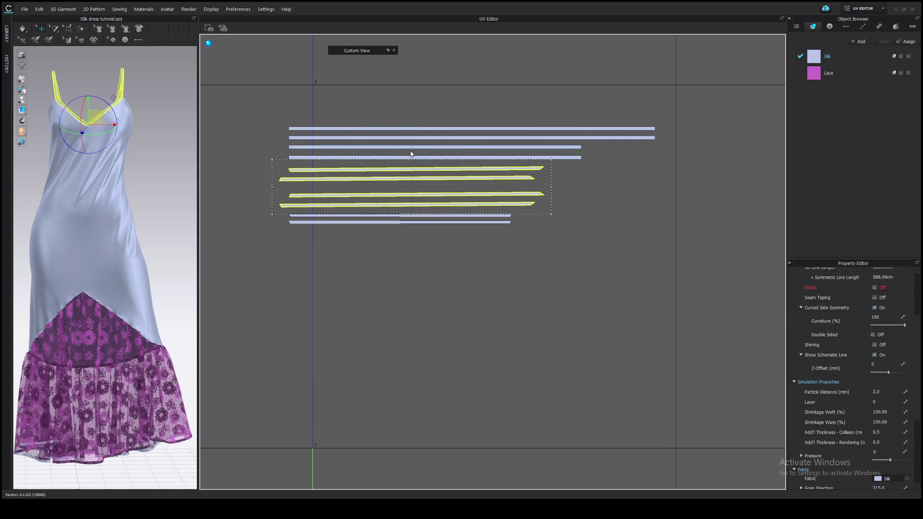
scroll(412, 150, down, 2)
mouse_move(464, 248)
mouse_down()
mouse_move(457, 177)
mouse_move(472, 315)
mouse_up()
scroll(472, 315, down, 2)
click(370, 219)
Step: Nudge the binding strips into place and move the lace pieces left beside the silk pieces
key(ctrl+a)
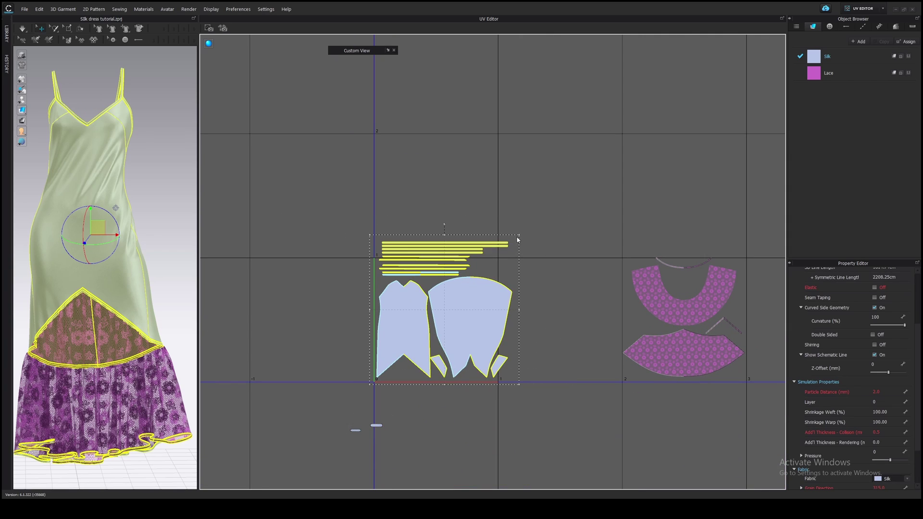
scroll(512, 330, up, 3)
click(596, 250)
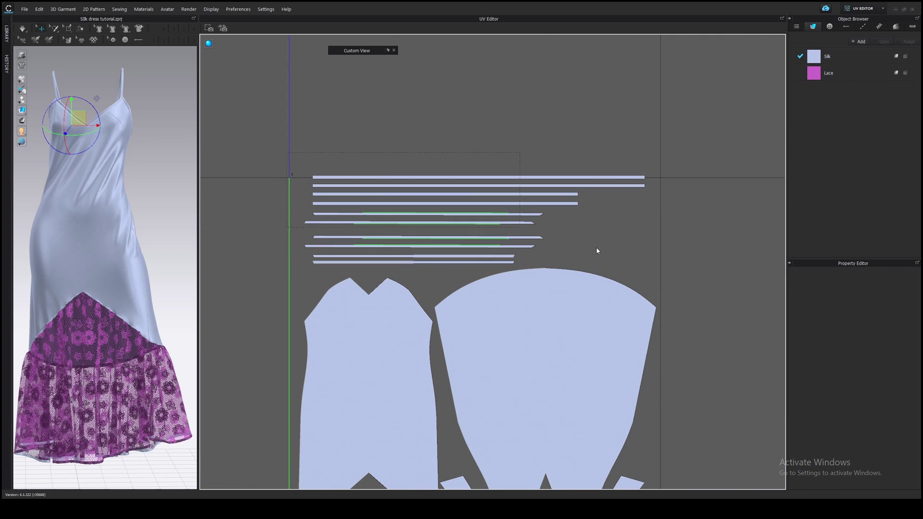
drag(596, 251, 289, 166)
drag(433, 217, 425, 223)
click(411, 244)
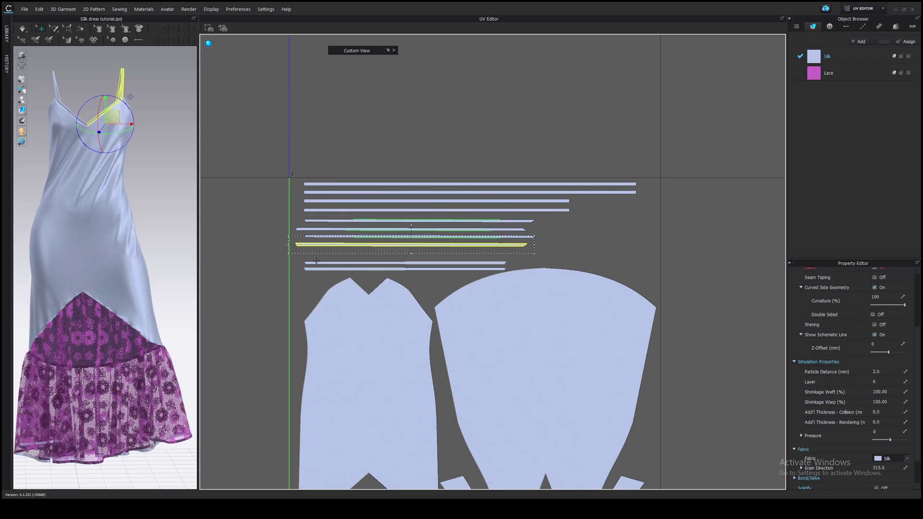
click(316, 263)
scroll(472, 264, down, 2)
click(464, 215)
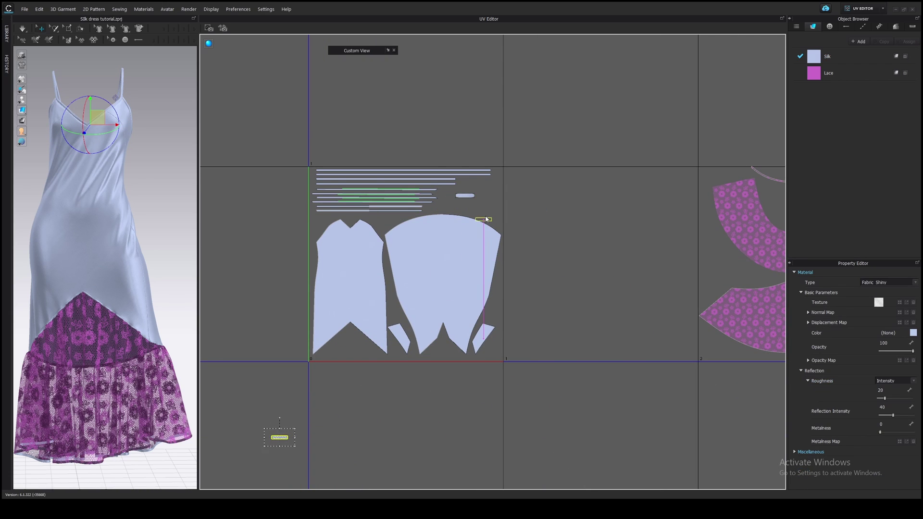
scroll(721, 340, down, 1)
drag(661, 264, 503, 264)
click(610, 339)
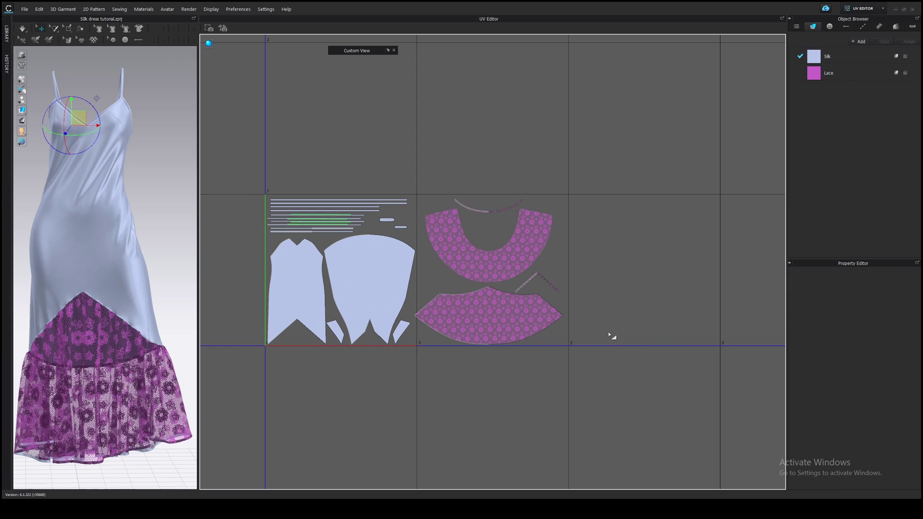
Step: Fit all the silk pieces into the 0–1 UV square
drag(417, 375, 252, 184)
right_click(371, 281)
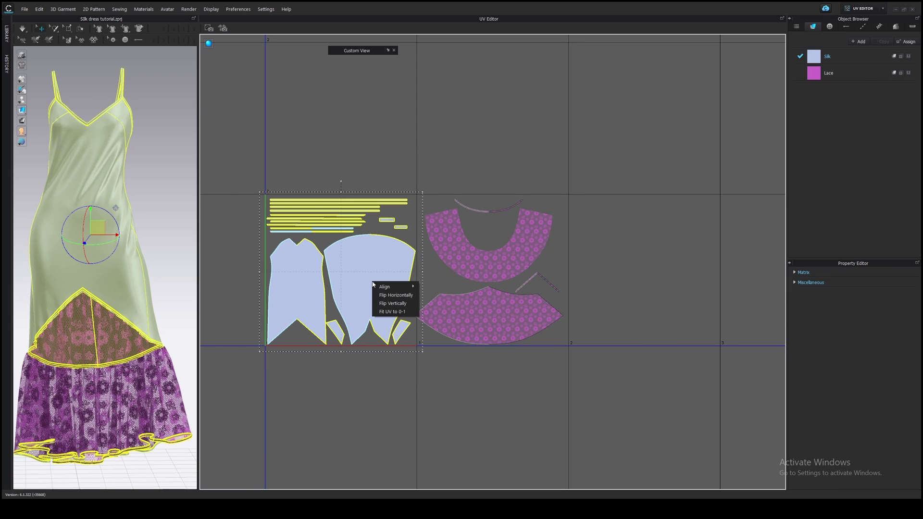
click(392, 313)
click(448, 263)
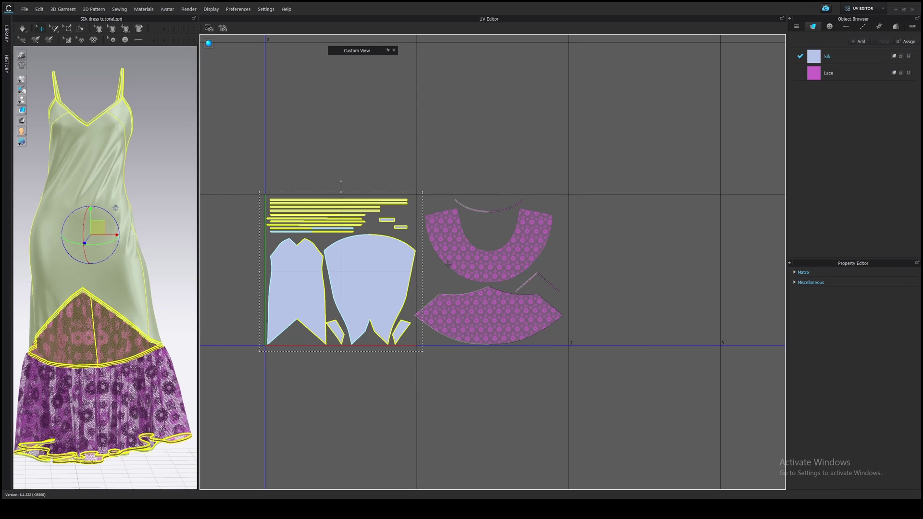
click(608, 398)
Step: Fit the lace pieces into their own 0–1 UV square beside the silk
click(519, 328)
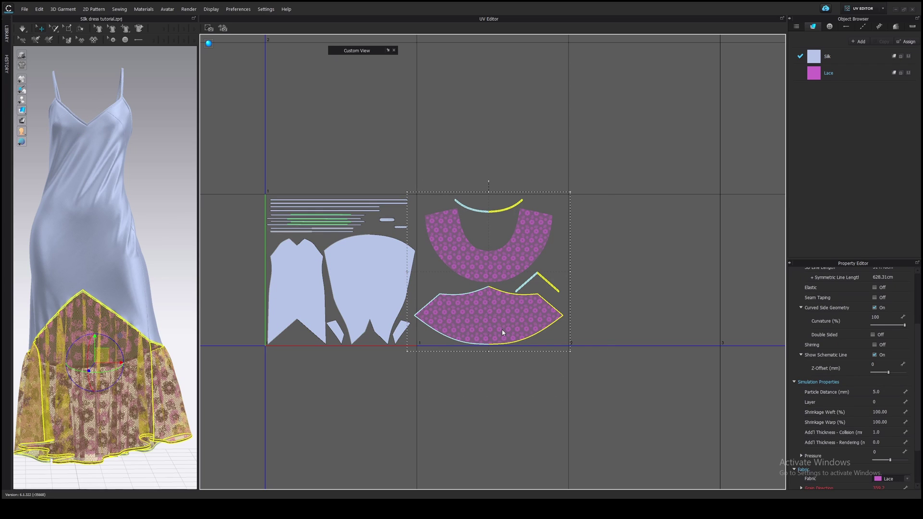
right_click(499, 326)
click(519, 353)
click(441, 262)
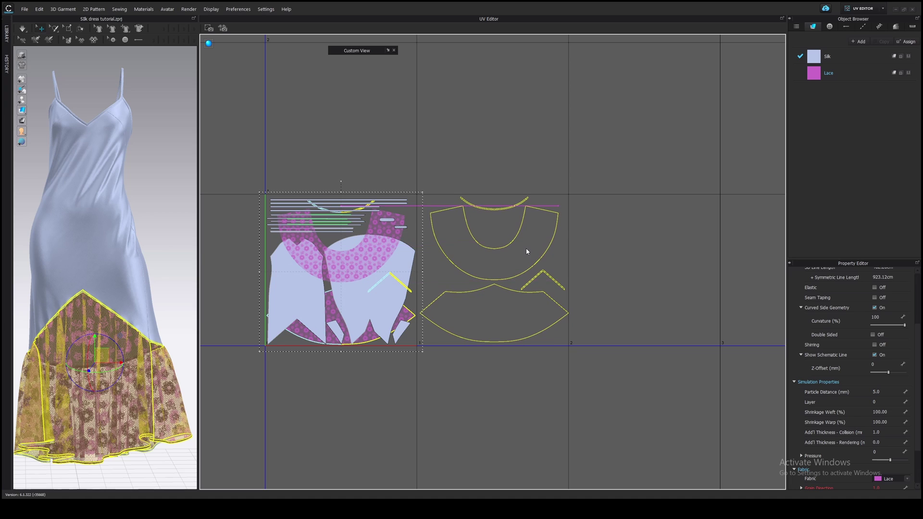
scroll(526, 253, up, 5)
scroll(598, 298, down, 2)
click(382, 278)
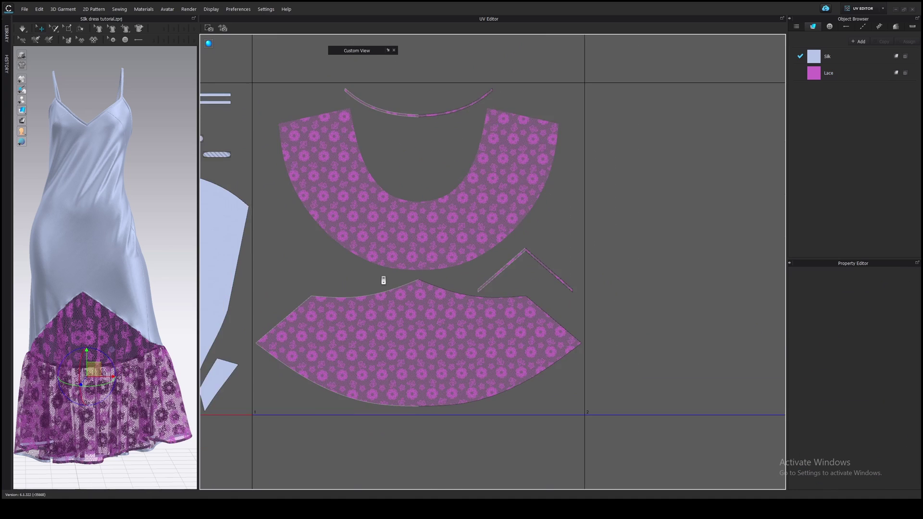
scroll(515, 288, down, 1)
scroll(514, 288, down, 1)
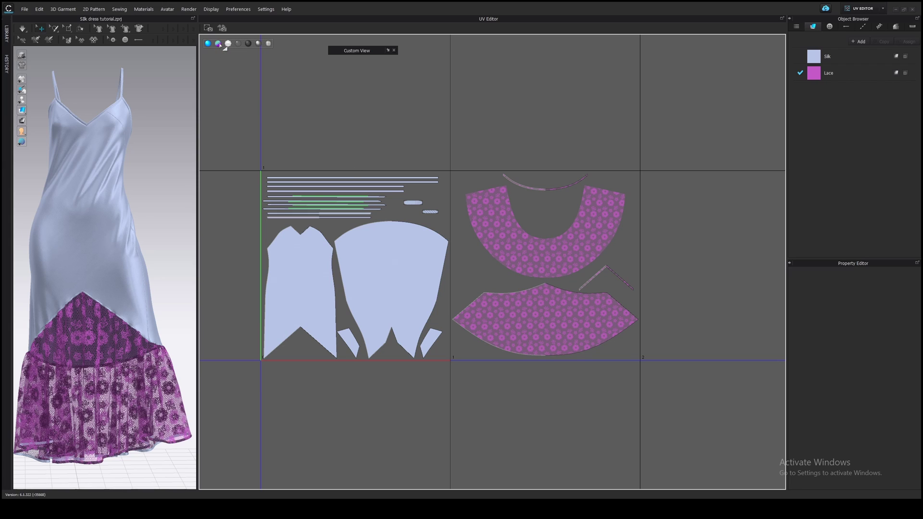
Step: Switch the UV Editor to normal-map display to inspect the silk seams and lace relief
click(219, 44)
scroll(455, 257, up, 3)
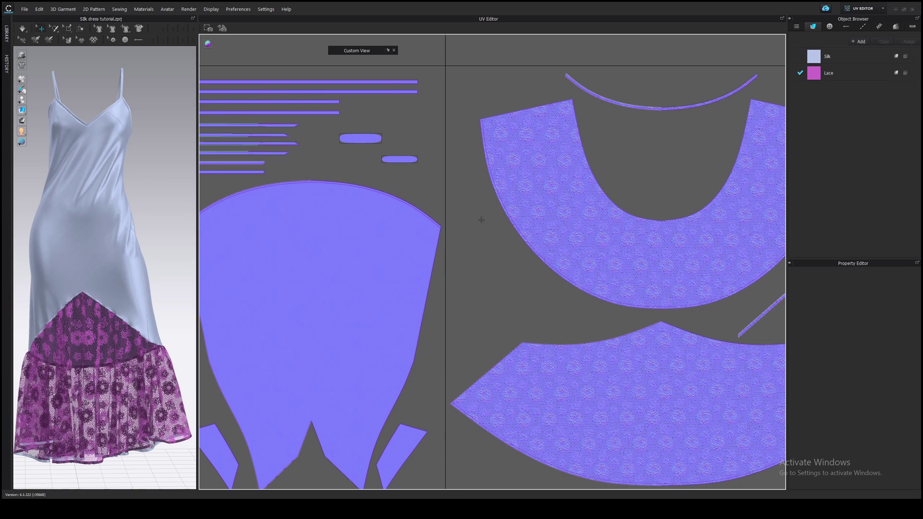
scroll(395, 284, up, 3)
scroll(599, 176, down, 2)
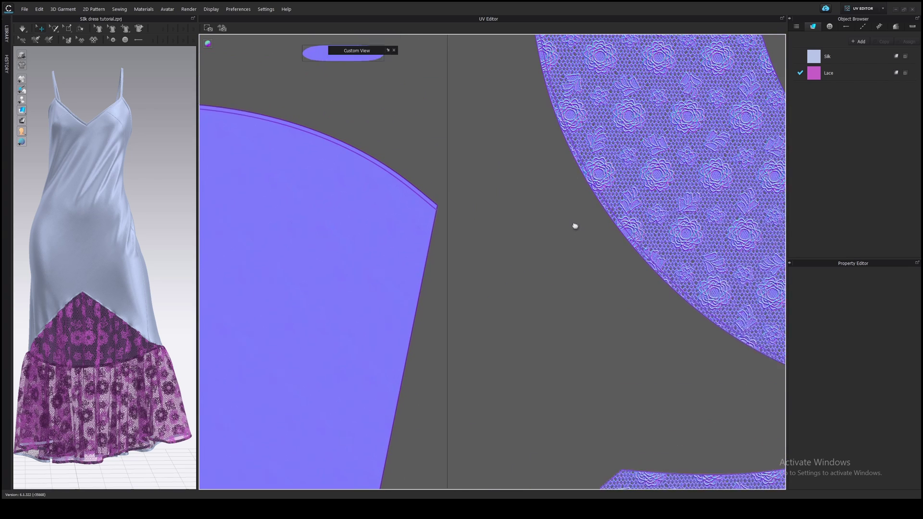
scroll(399, 247, down, 1)
scroll(534, 241, down, 2)
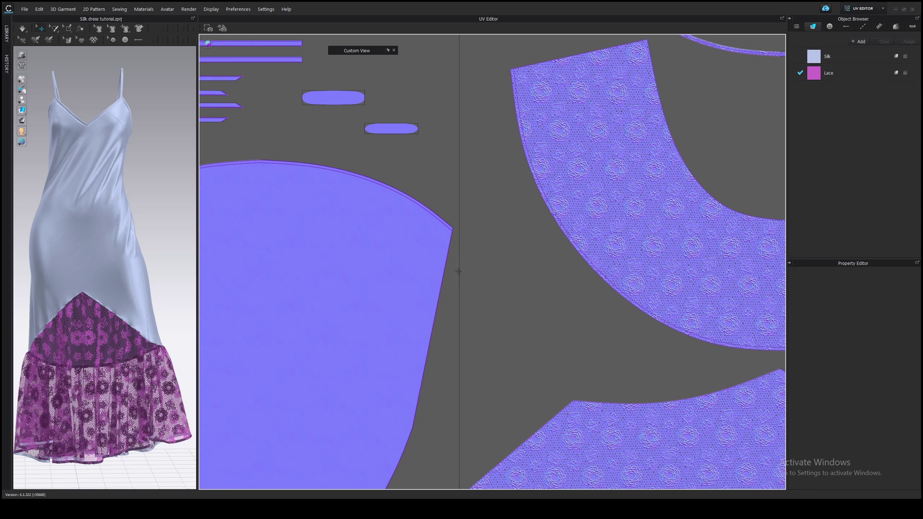
scroll(426, 208, up, 1)
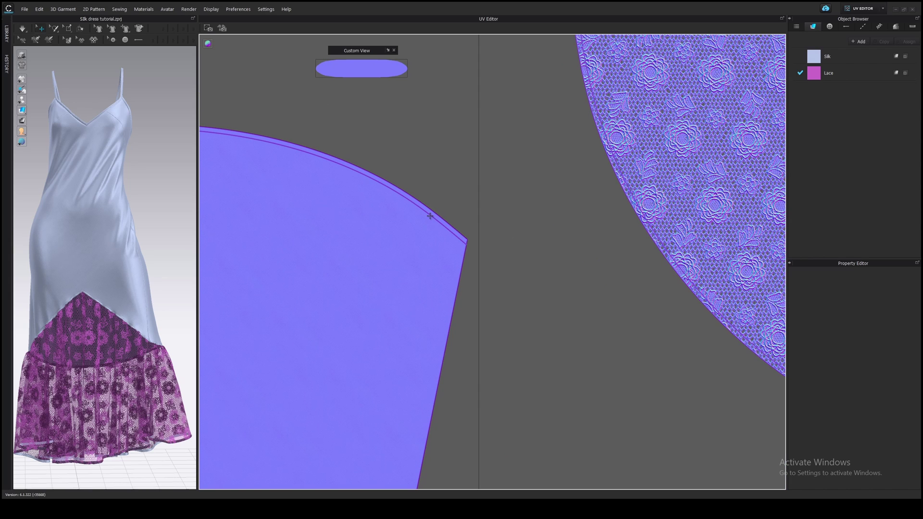
scroll(505, 242, down, 1)
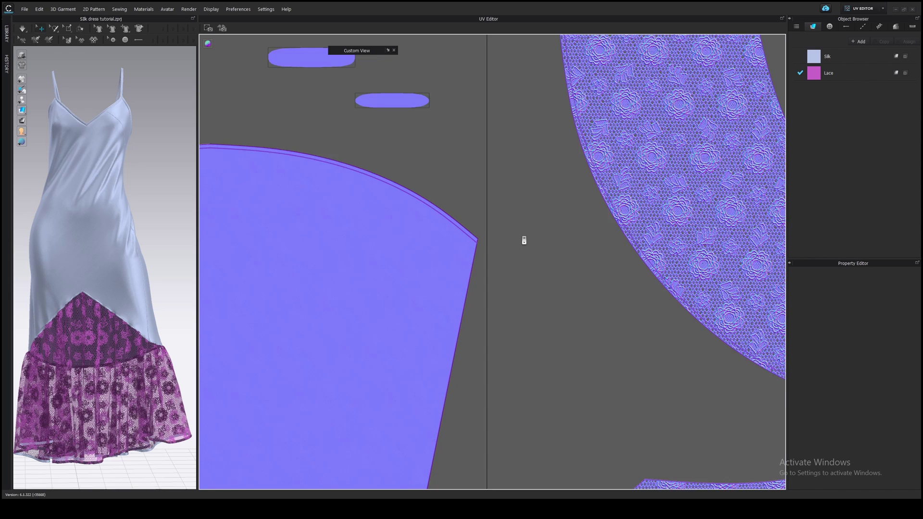
scroll(524, 239, down, 1)
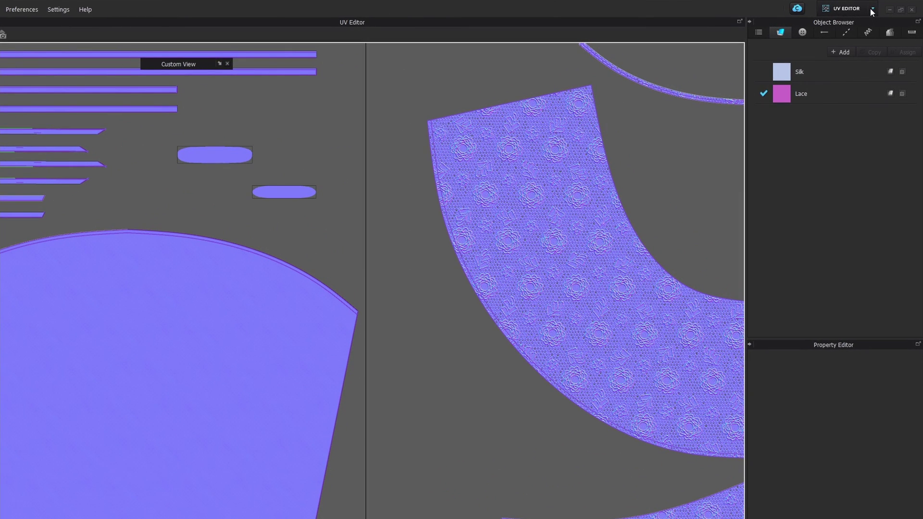
Step: Add Colorway A Copy 2 in the Colorway workspace and return to the UV Editor
click(870, 8)
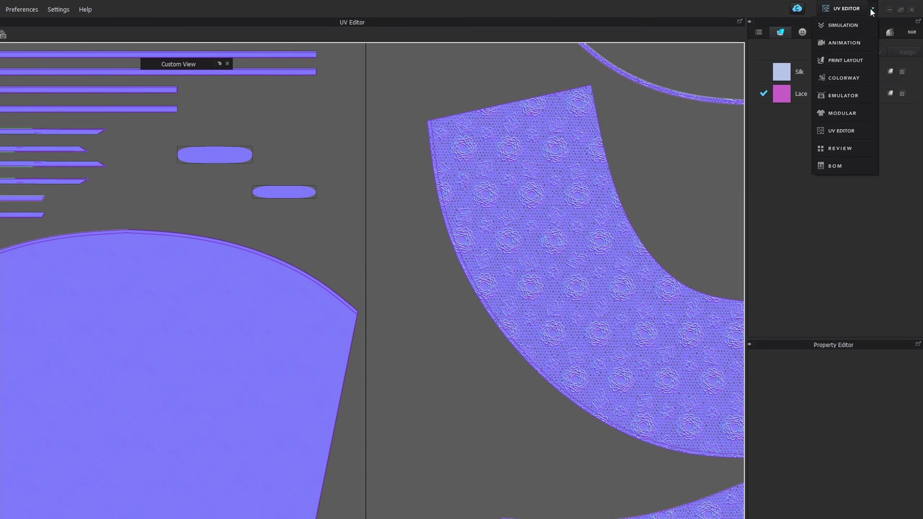
click(851, 77)
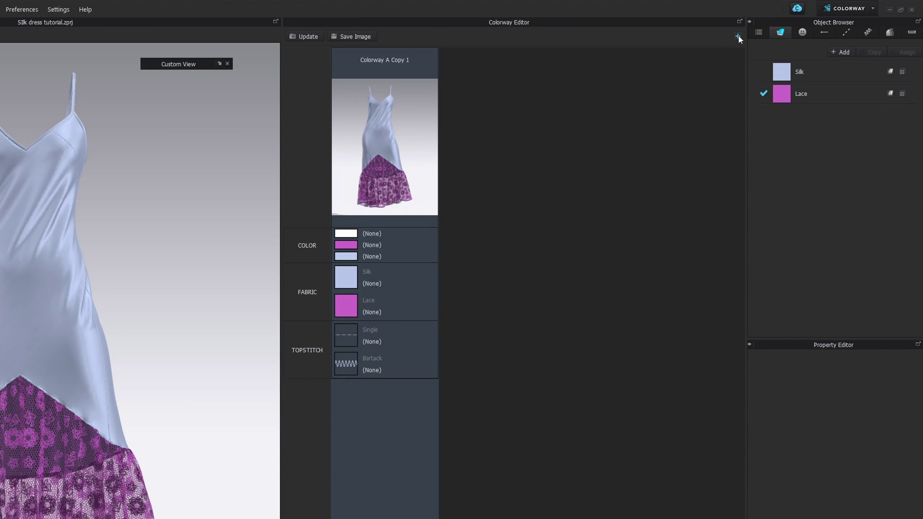
click(737, 37)
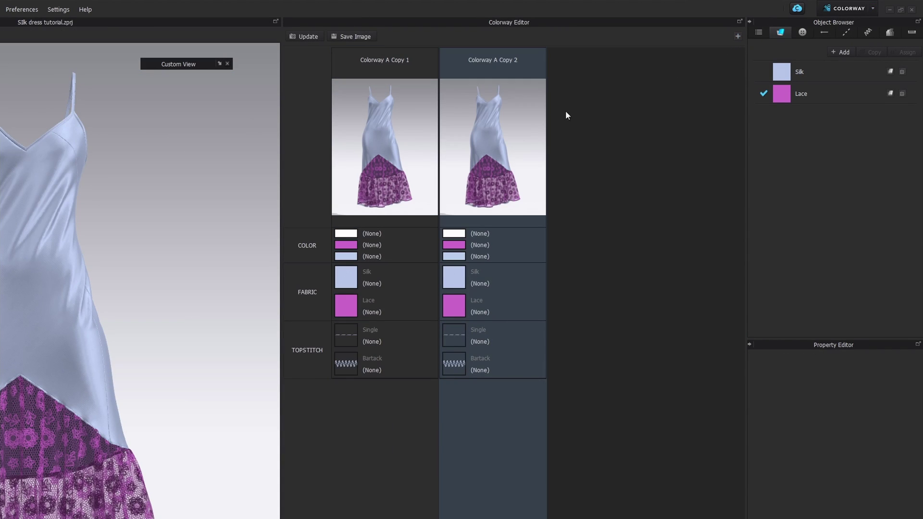
click(850, 8)
click(842, 131)
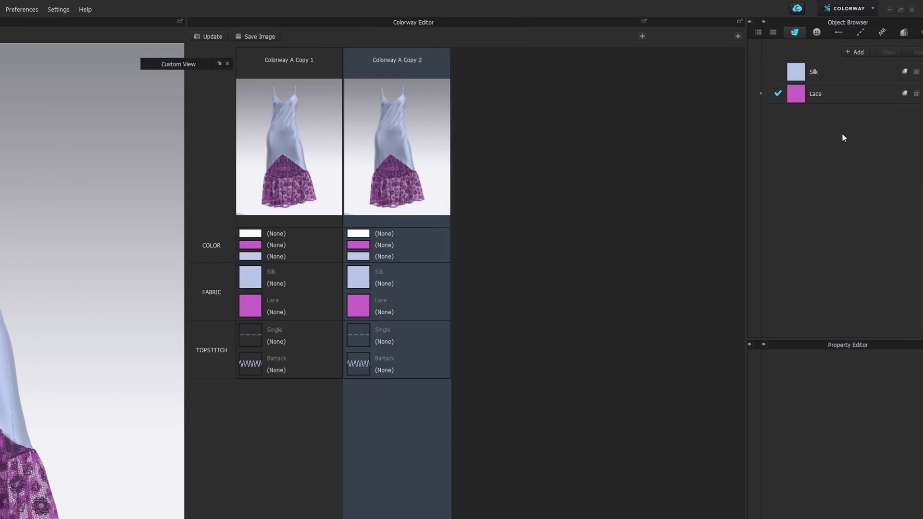
scroll(486, 362, down, 2)
scroll(534, 380, down, 1)
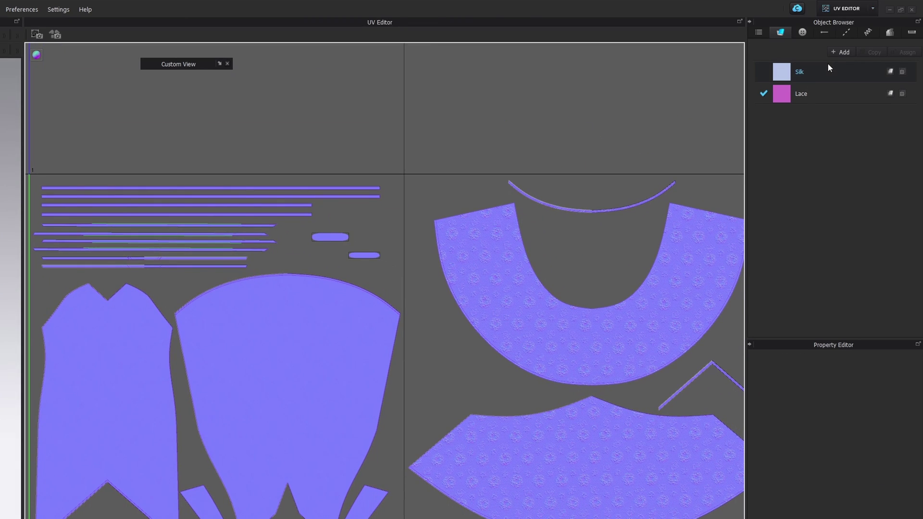
Step: Delete the Silk normal map, then the Lace normal map and opacity map
click(830, 70)
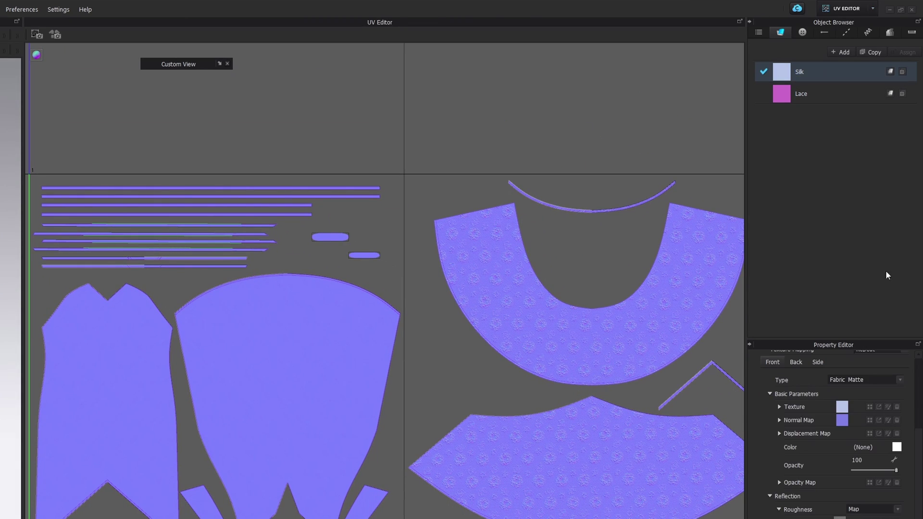
click(897, 421)
click(853, 94)
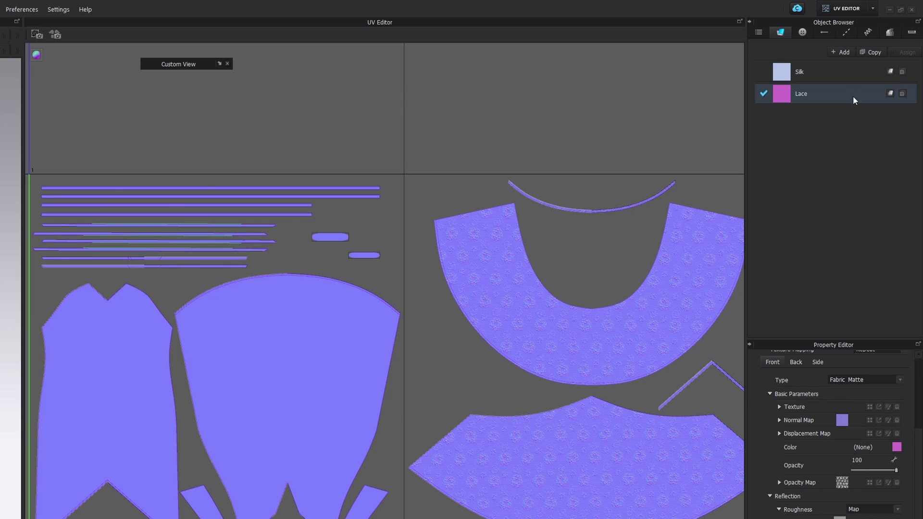
click(899, 420)
scroll(629, 397, up, 2)
scroll(626, 395, up, 2)
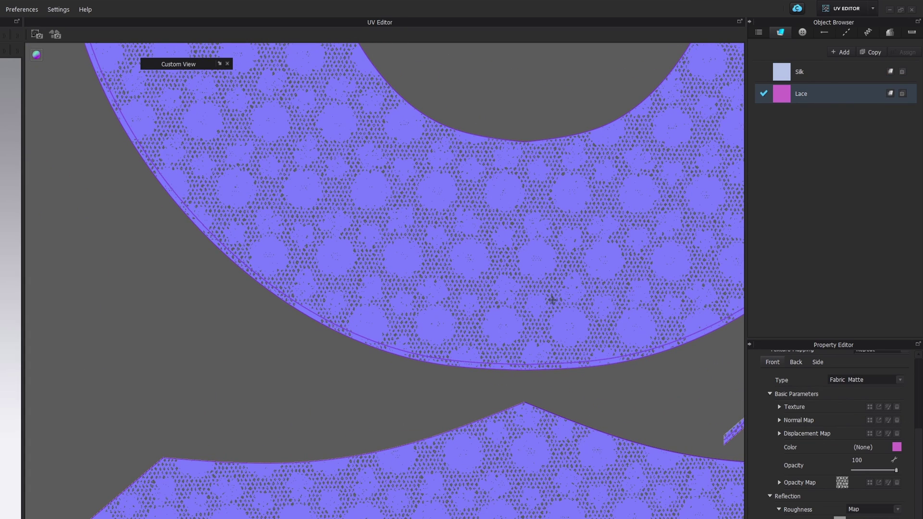
click(897, 483)
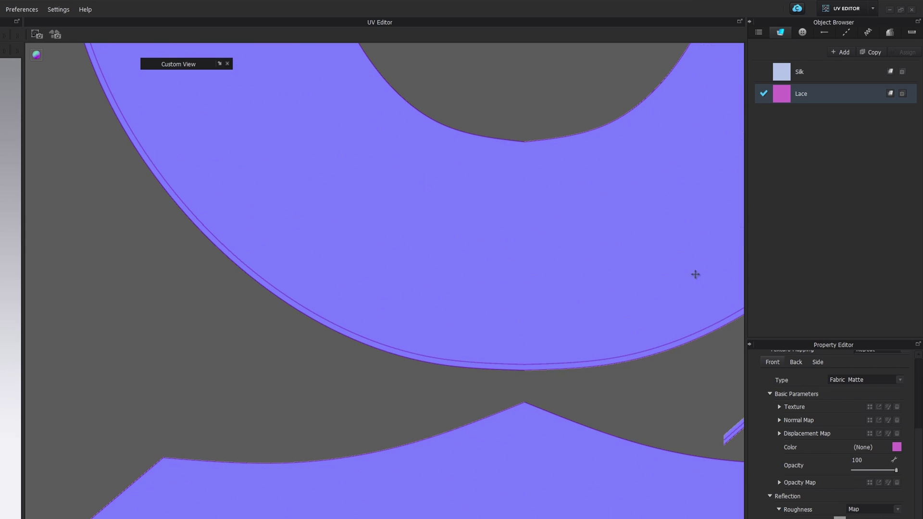
scroll(399, 329, down, 1)
scroll(354, 352, down, 3)
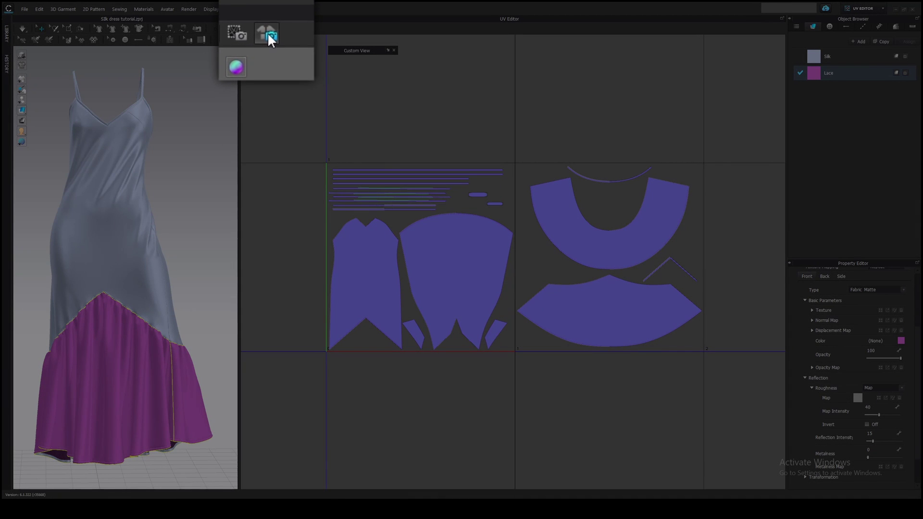
Step: Set the texture bake to save its output as Seamlines.png
click(263, 30)
click(501, 162)
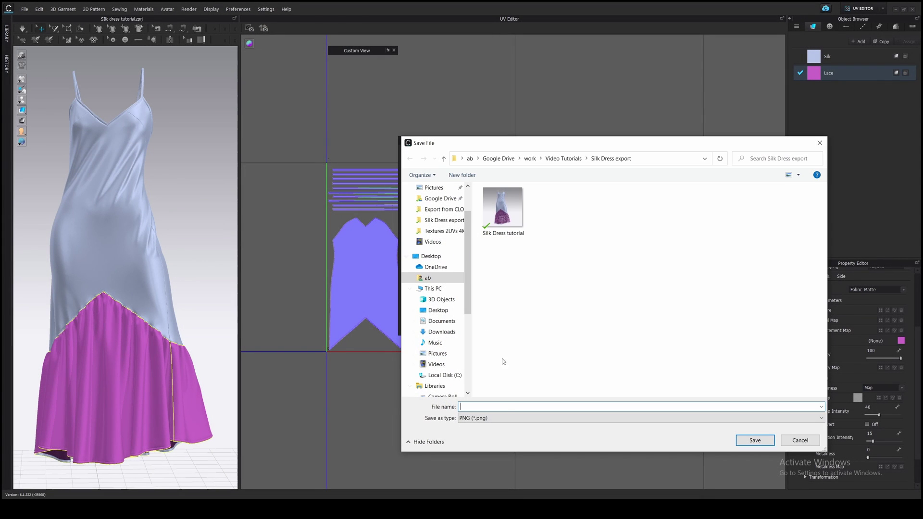
text(S)
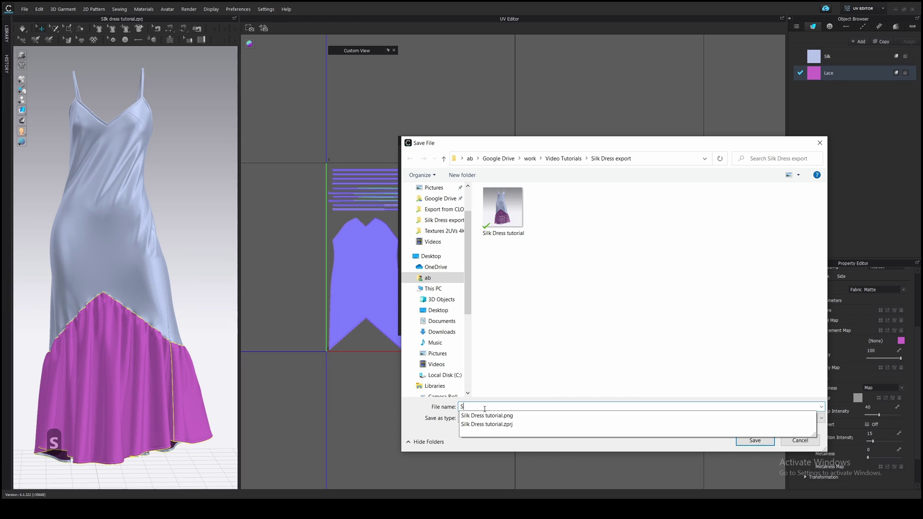
text(eamline)
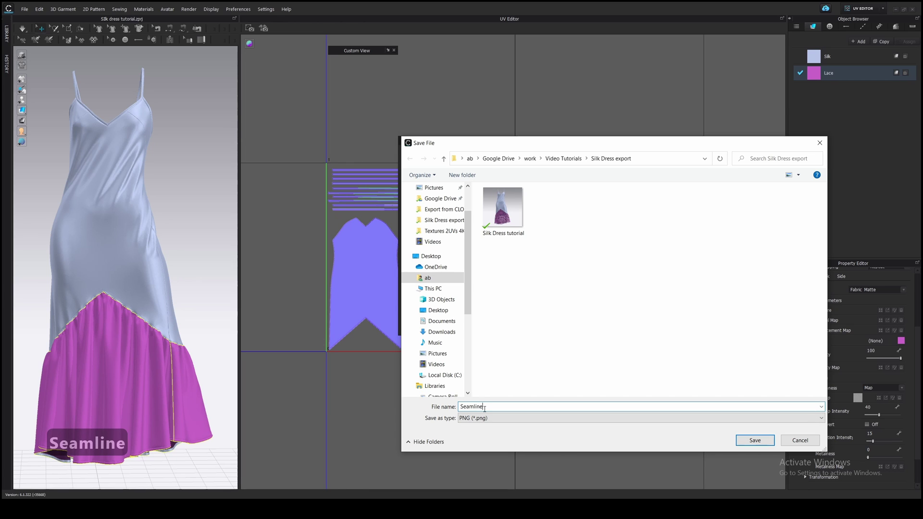
text(s)
click(750, 439)
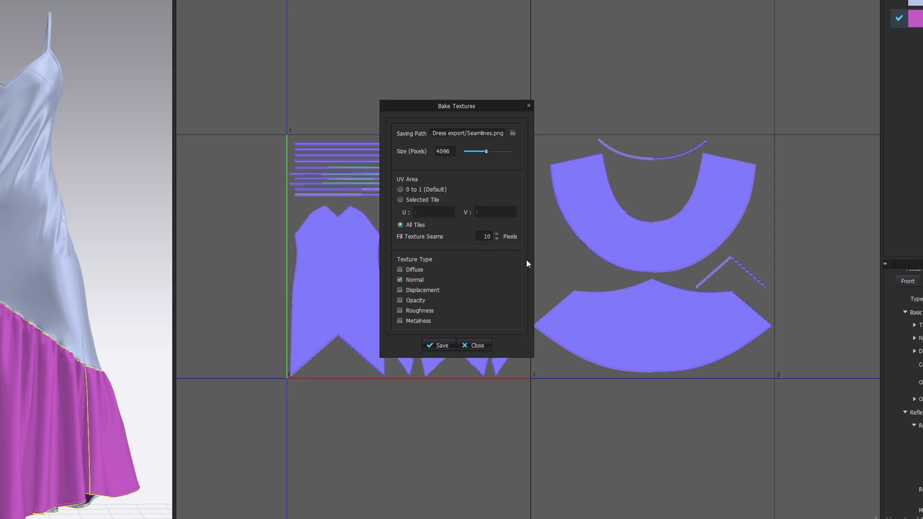
Step: Set Fill Texture Seams back to 10 pixels and bake the 4096 all-tiles normal map
double_click(488, 236)
text(100)
key(Return)
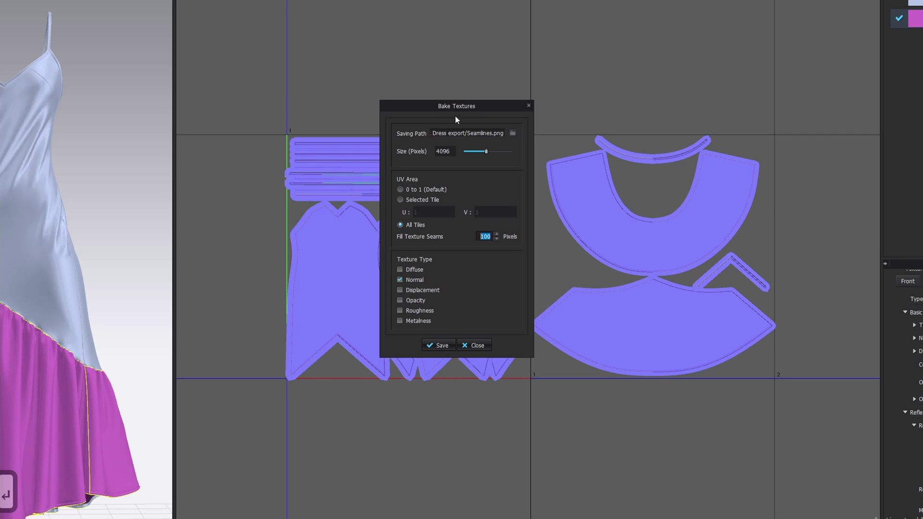
drag(455, 115, 612, 132)
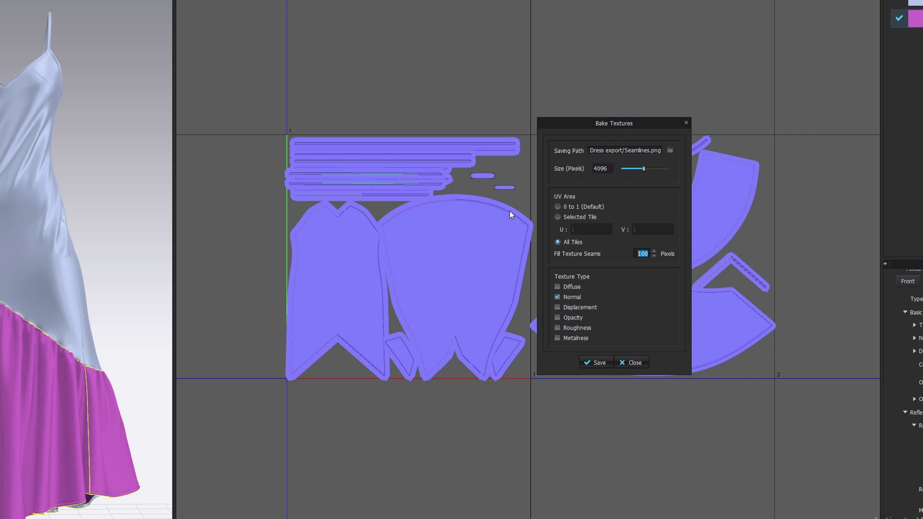
text(10)
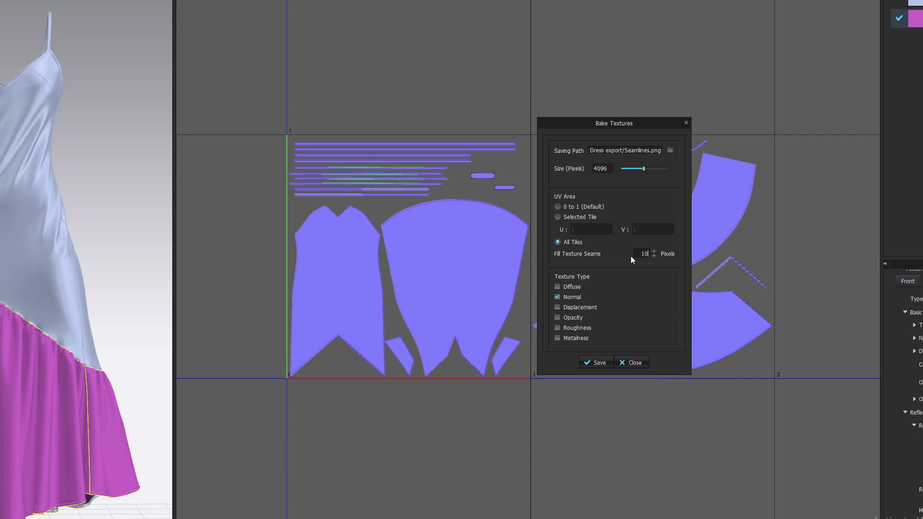
drag(613, 121, 554, 119)
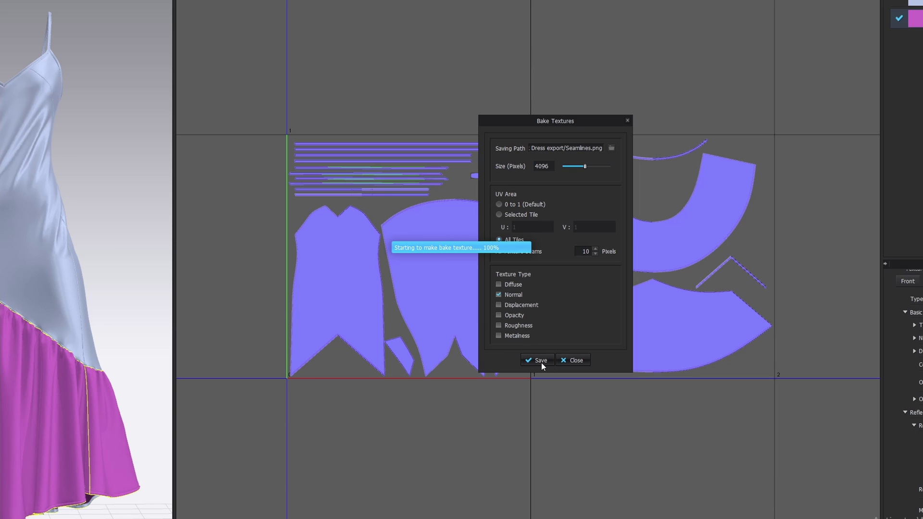
Step: Close the Bake Textures dialog, leaving the baked seamline map on the UV pieces
click(556, 345)
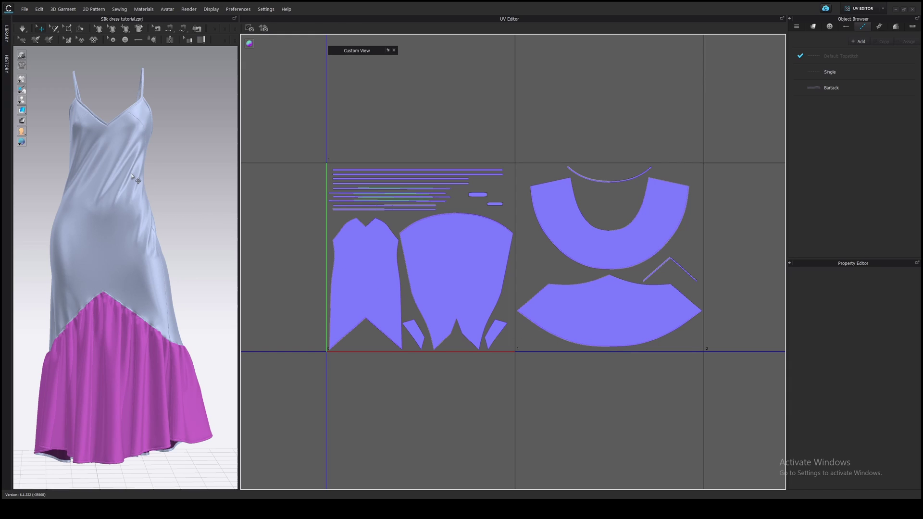
Step: Start an OBJ export named dress and review its pattern and graphics/trims options
click(25, 9)
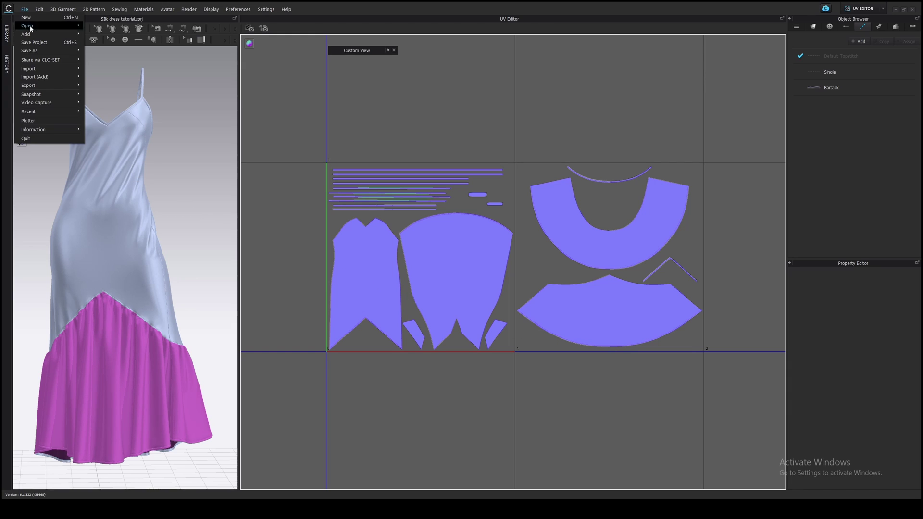
mouse_move(29, 86)
click(111, 137)
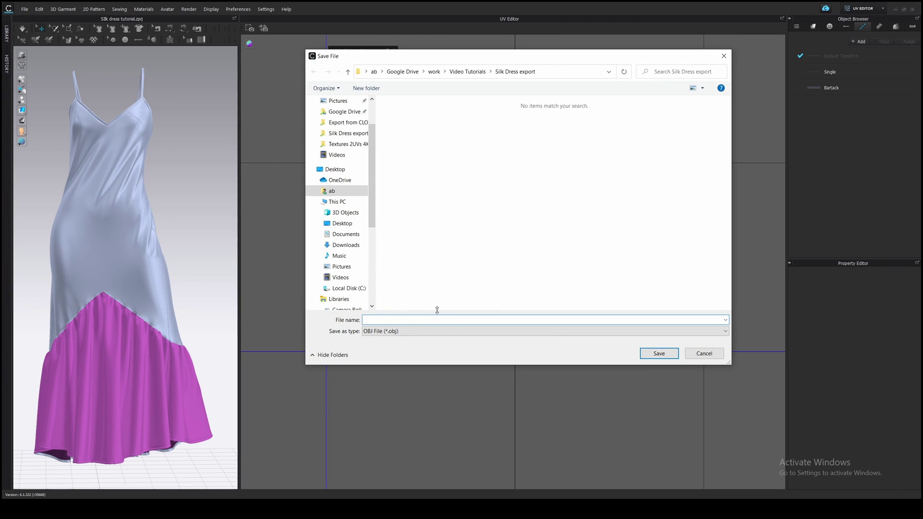
text(dress)
key(Return)
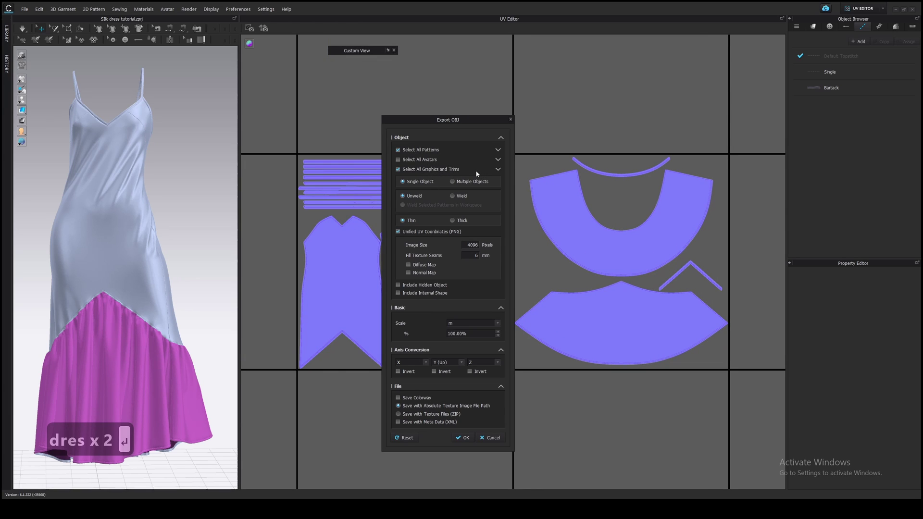
click(499, 151)
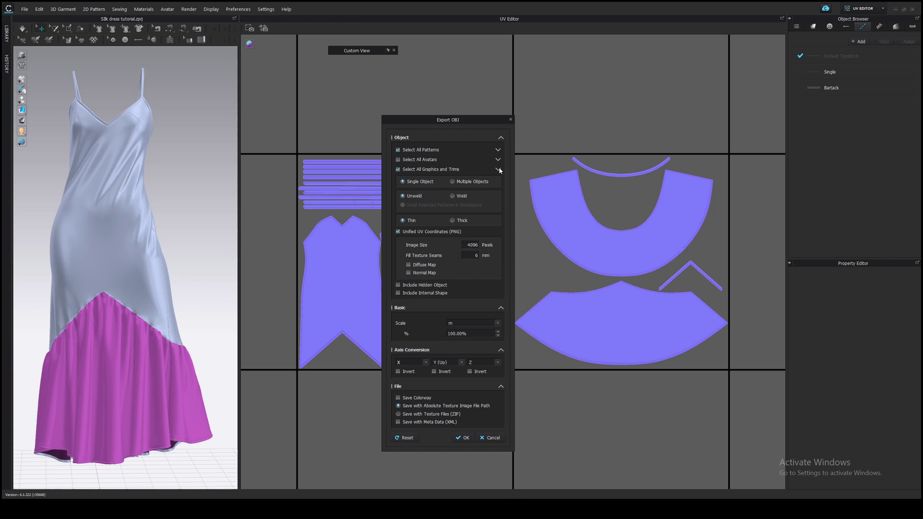
click(498, 169)
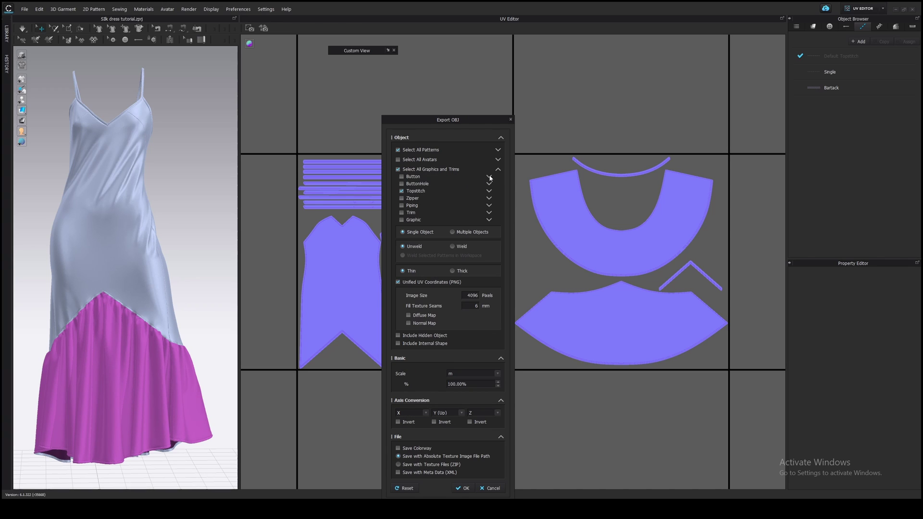
click(499, 169)
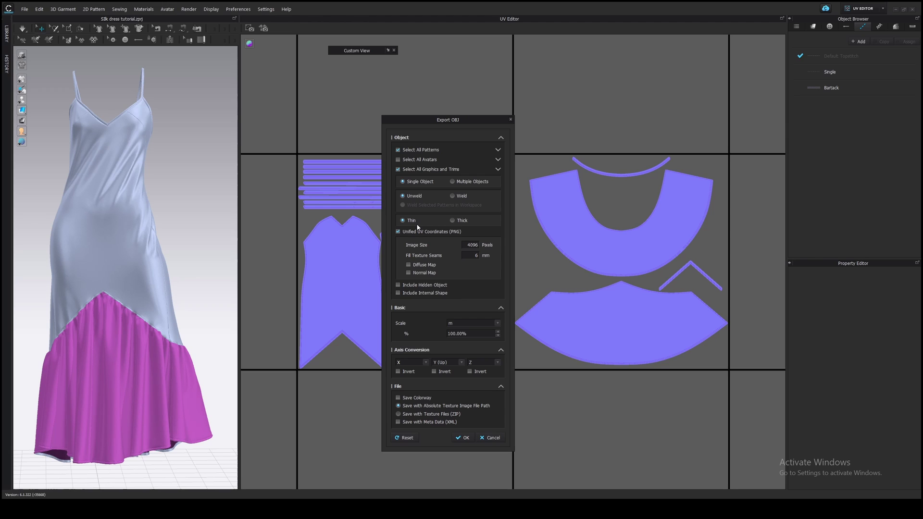
Step: Export the dress as a Thick OBJ with the scale kept at metres
click(455, 220)
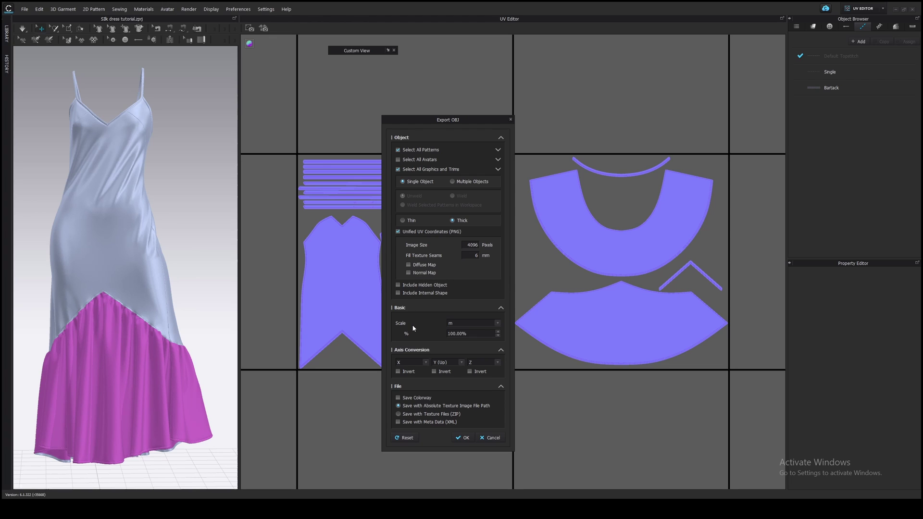
click(498, 326)
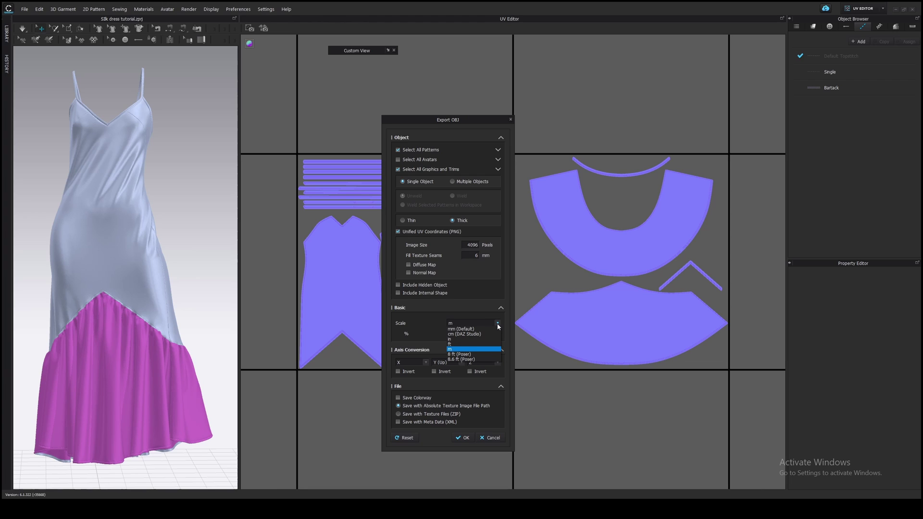
click(468, 350)
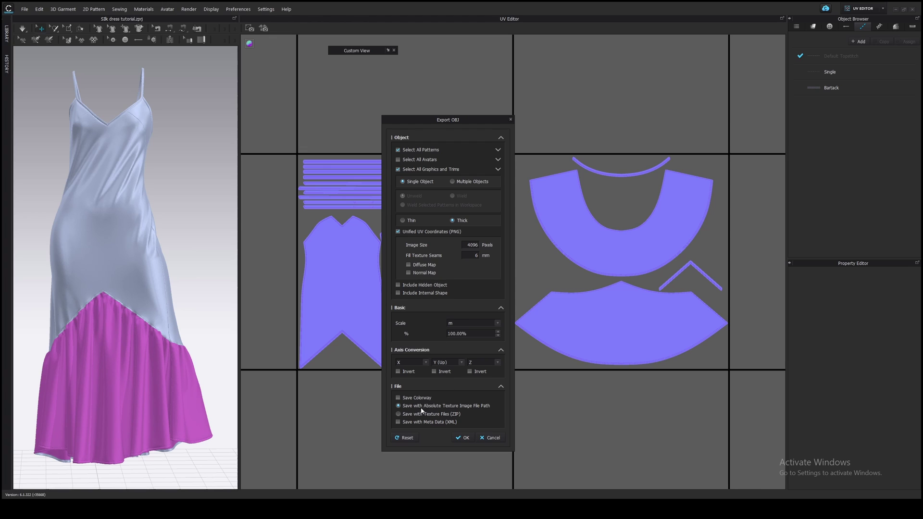
click(463, 438)
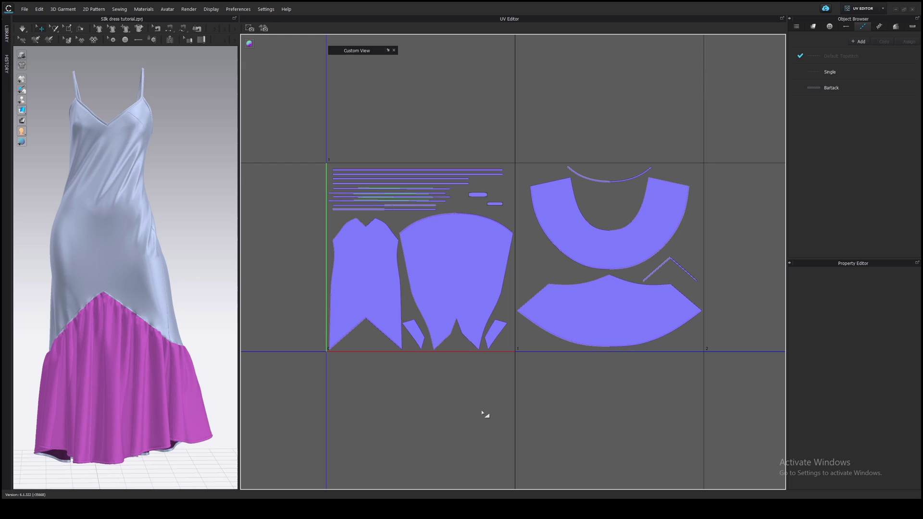
Step: Start an FBX export of the dress, then cancel its settings dialog without exporting
click(24, 9)
mouse_move(29, 86)
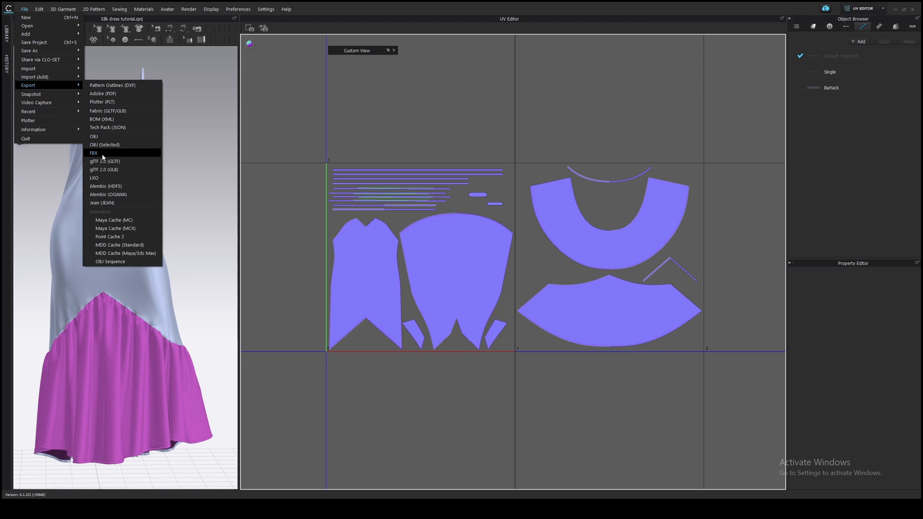
click(108, 153)
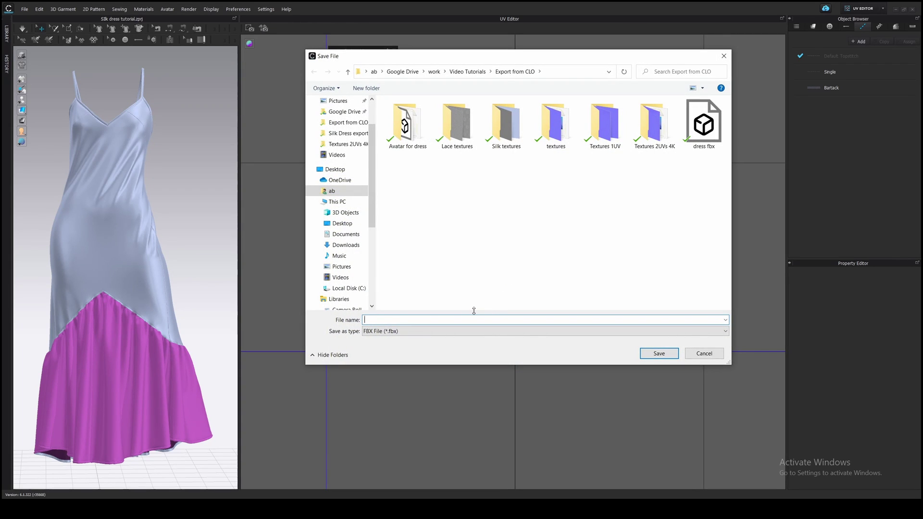
text(111)
key(Return)
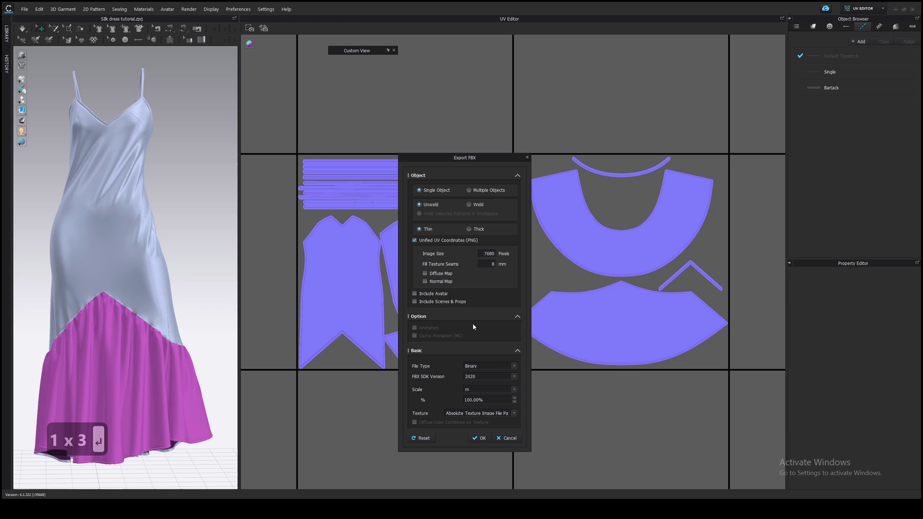
click(509, 438)
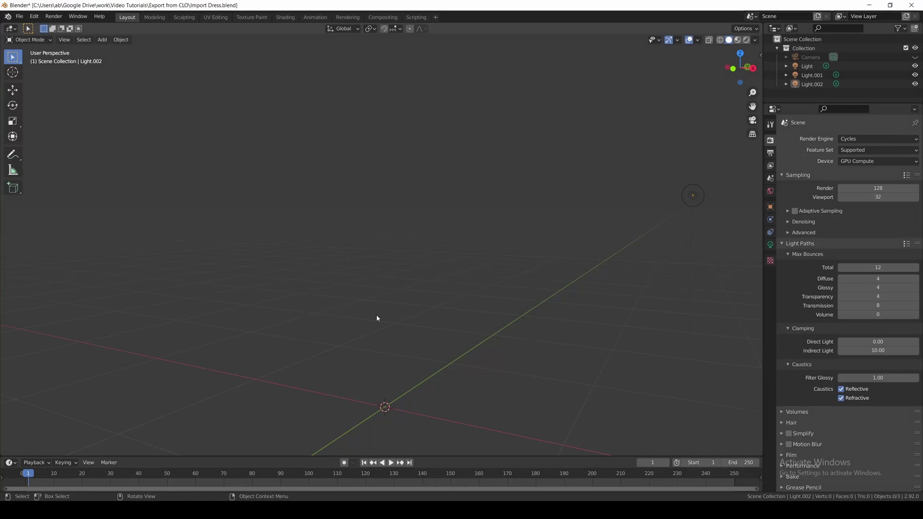
Step: Import dress.obj into the Blender scene as a Wavefront OBJ
click(19, 16)
mouse_move(34, 138)
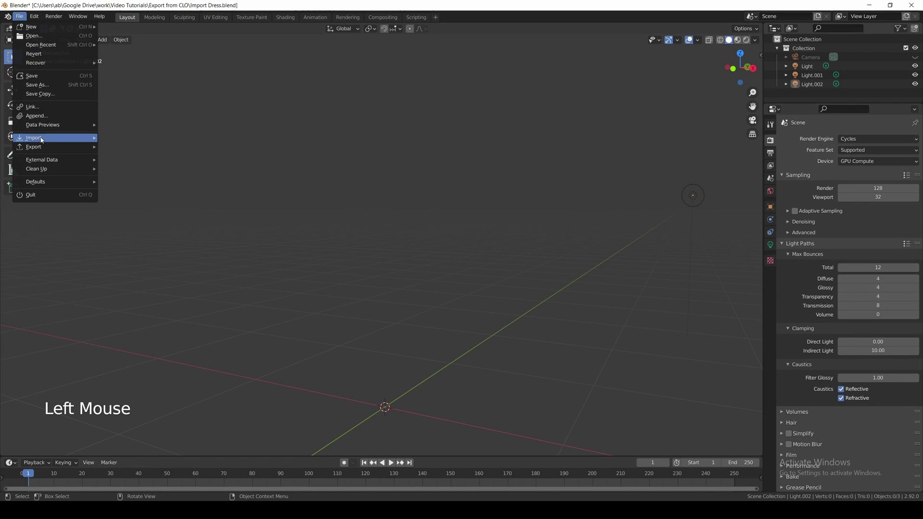
click(133, 210)
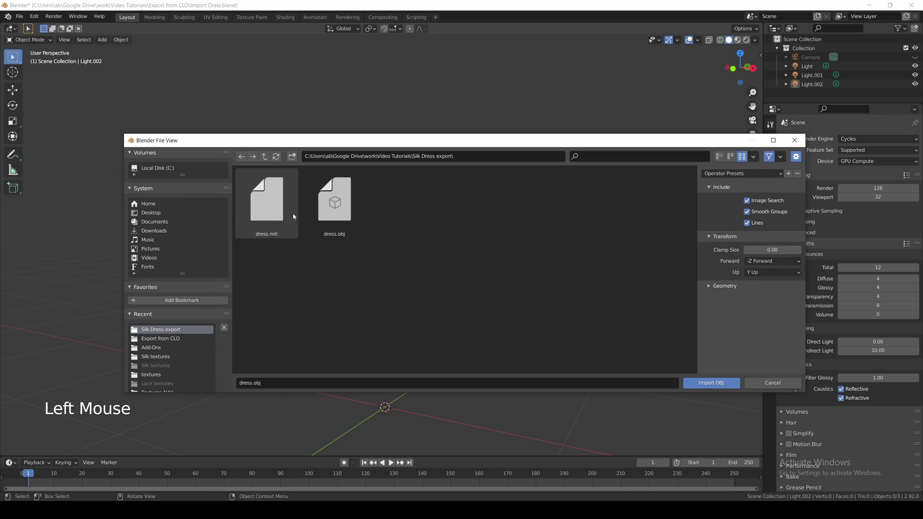
click(353, 217)
click(711, 383)
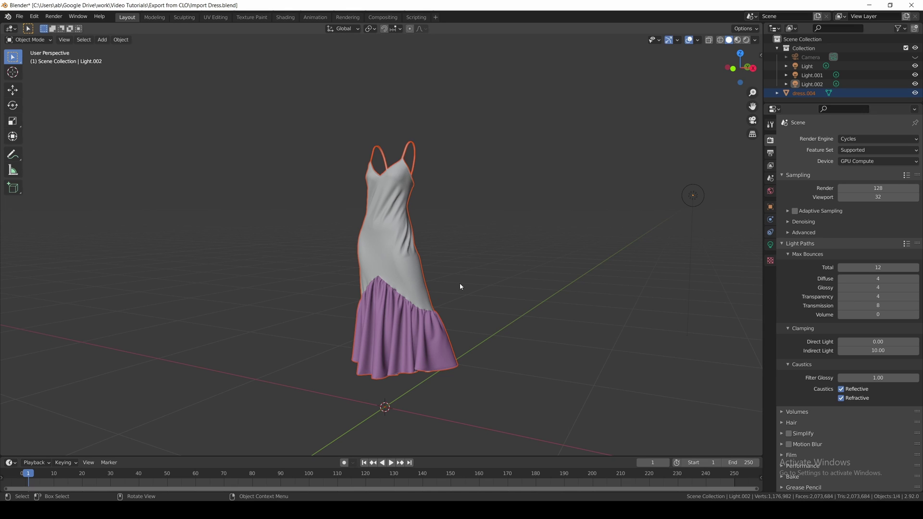
Step: View the imported dress in Material Preview shading and move to the Shading workspace
mouse_move(459, 283)
middle_down()
mouse_move(428, 289)
mouse_move(717, 273)
mouse_move(519, 275)
middle_up()
click(471, 268)
key(z)
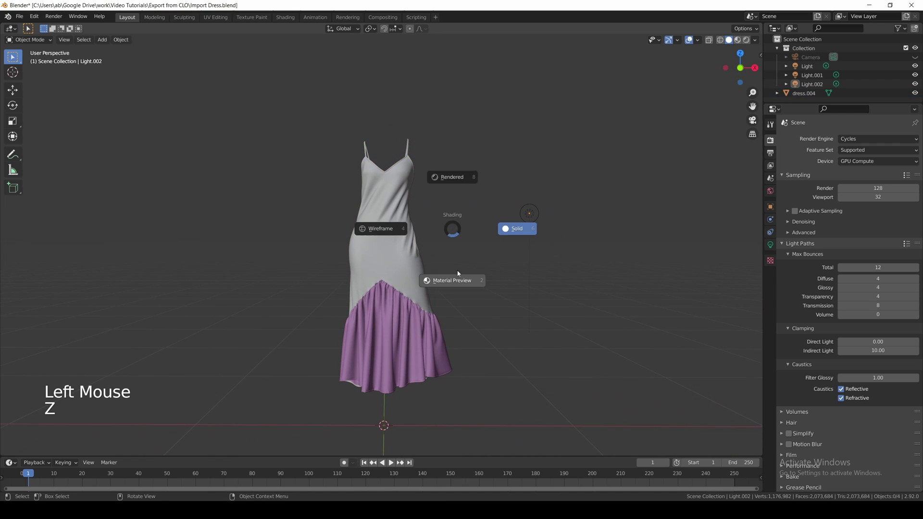
mouse_move(452, 276)
middle_down()
mouse_move(466, 285)
mouse_move(461, 274)
mouse_move(406, 287)
middle_up()
scroll(454, 262, up, 5)
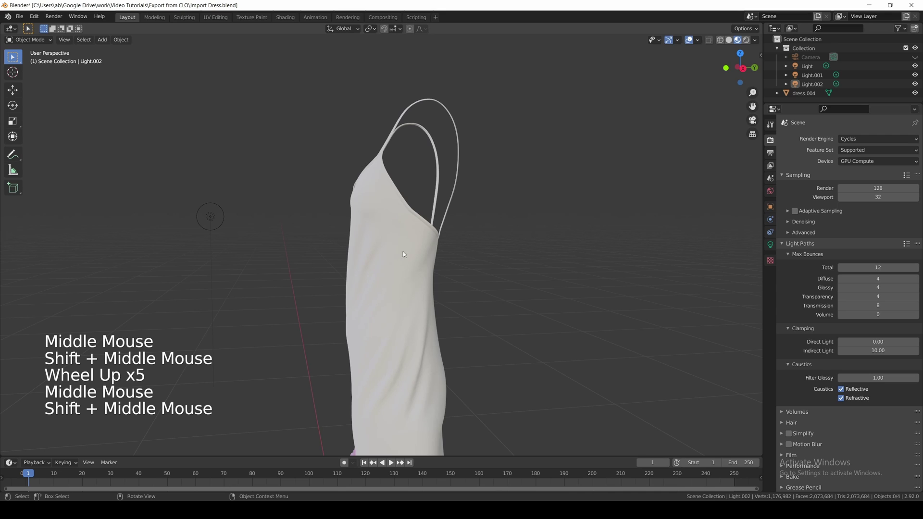
shift+middle_drag(430, 326, 423, 246)
scroll(431, 281, down, 3)
scroll(430, 281, down, 1)
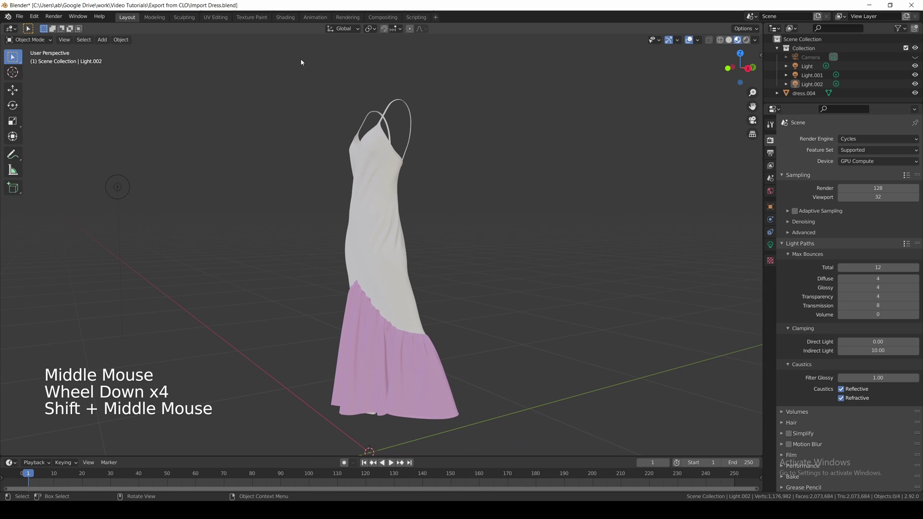
click(283, 17)
Step: Select the dress and show its silk material's shader nodes
drag(465, 254, 465, 267)
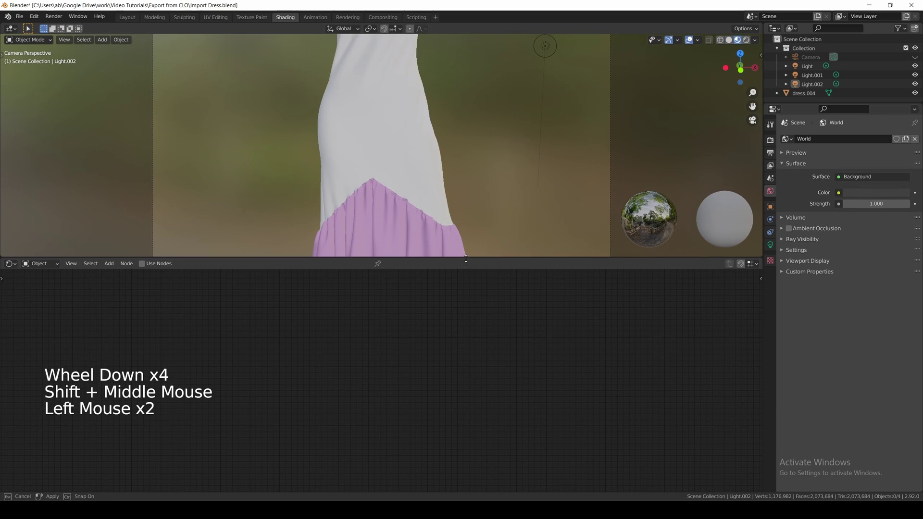
click(400, 159)
scroll(489, 325, up, 2)
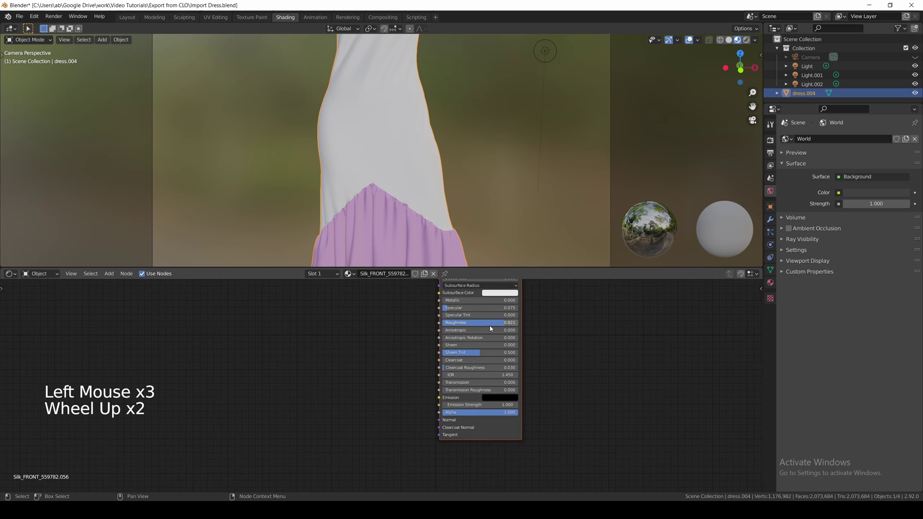
scroll(490, 326, up, 1)
scroll(490, 327, down, 2)
shift+middle_drag(489, 331, 514, 367)
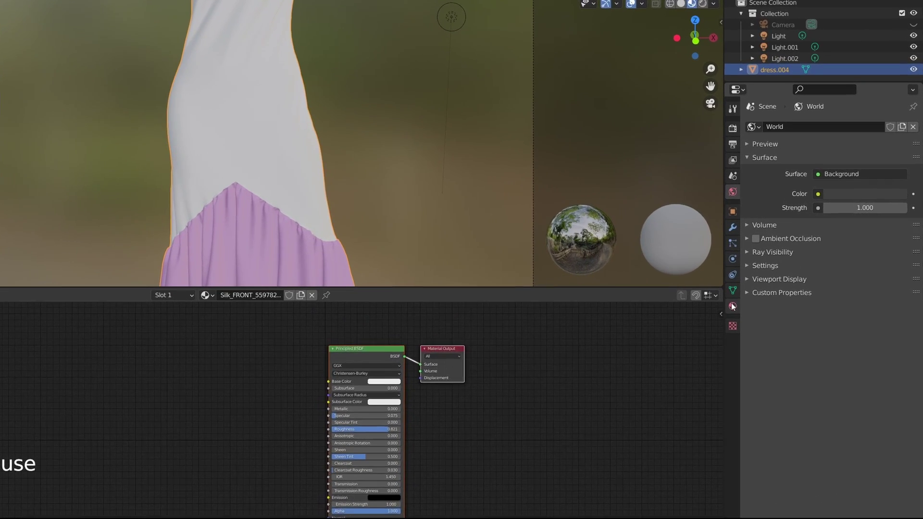
click(771, 282)
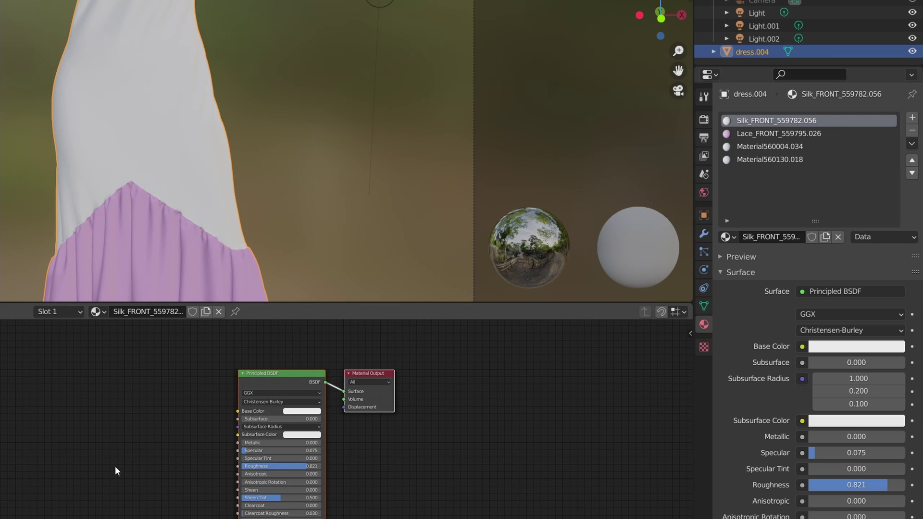
shift+middle_drag(141, 490, 170, 438)
scroll(343, 364, up, 1)
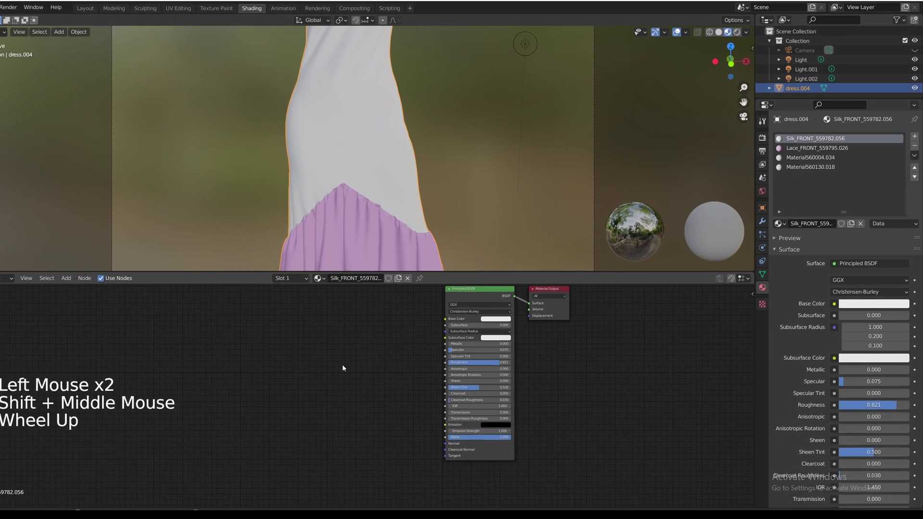
Step: Add an Image Texture node and browse to the Silk Dress export folder for its image
key(shift+a)
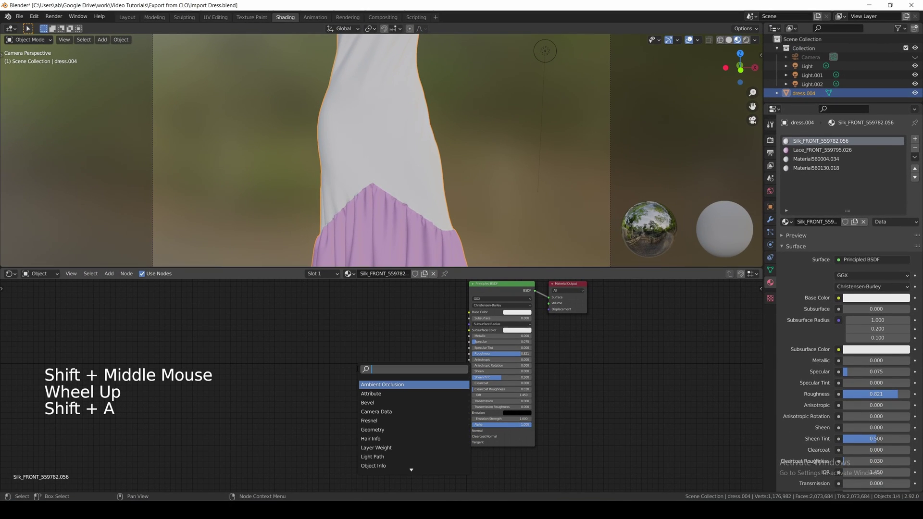
text(image)
key(Return)
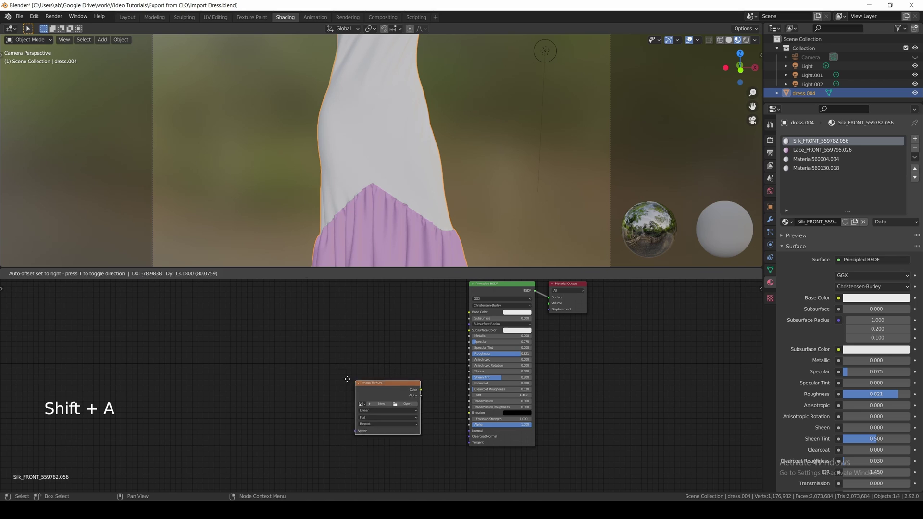
click(334, 378)
click(394, 404)
click(157, 329)
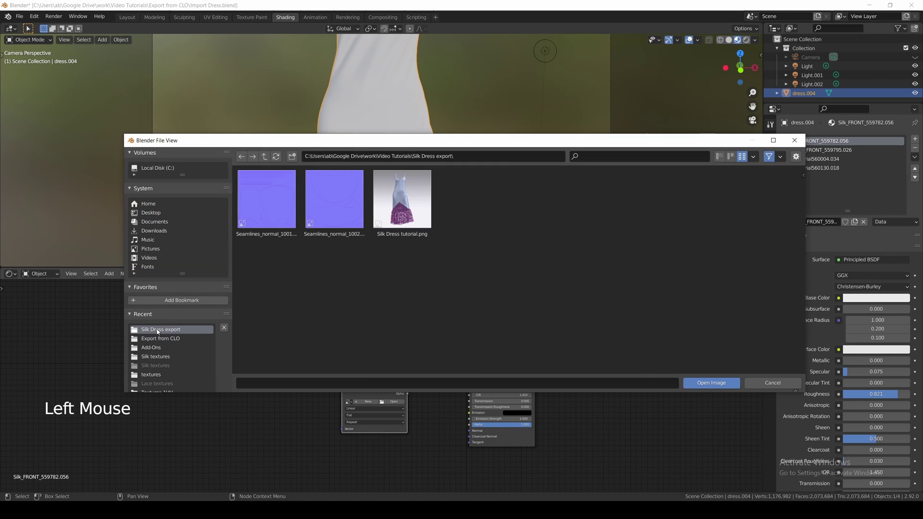
Step: Load Seamlines_normal_1001.png into the texture node as Non-Color data
click(274, 210)
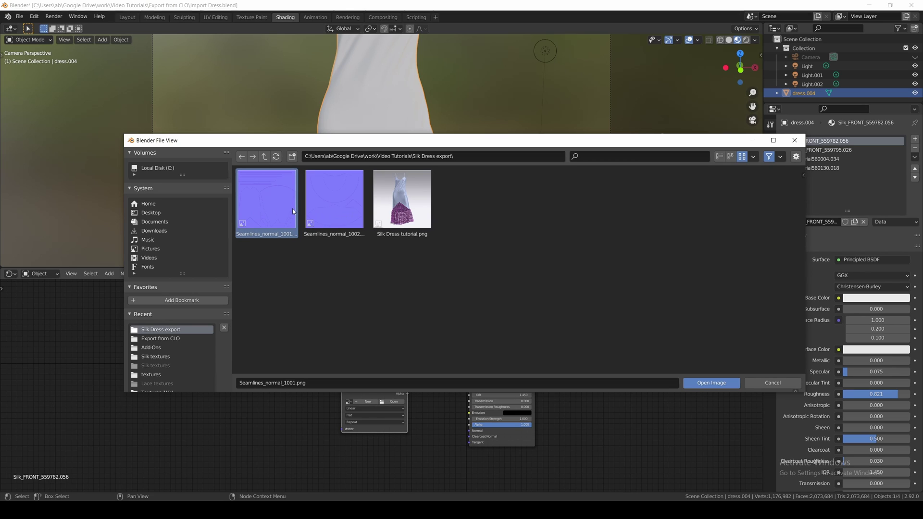
click(703, 382)
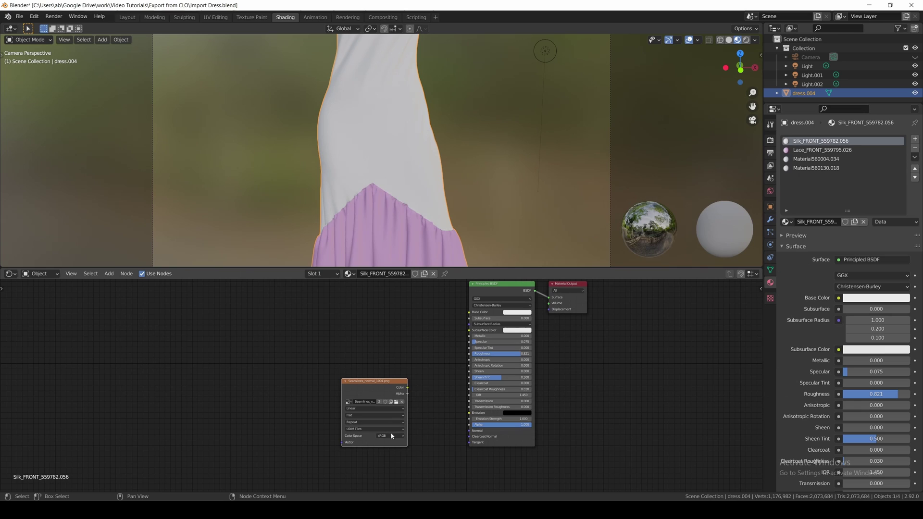
scroll(391, 436, up, 2)
scroll(392, 436, up, 1)
shift+middle_drag(392, 436, 367, 379)
scroll(367, 378, up, 1)
click(359, 378)
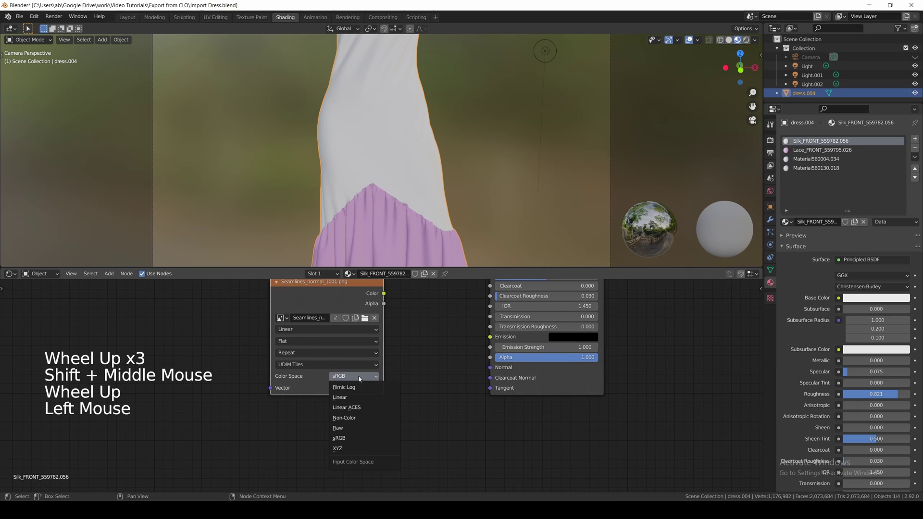
click(345, 417)
Step: Add a Normal Map node linking the image colour into the silk BSDF's Normal input
key(shift+a)
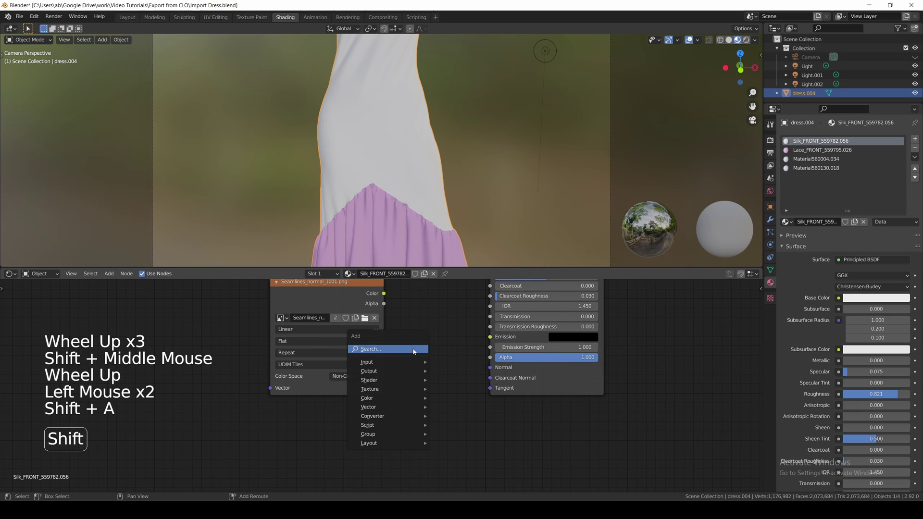
click(413, 351)
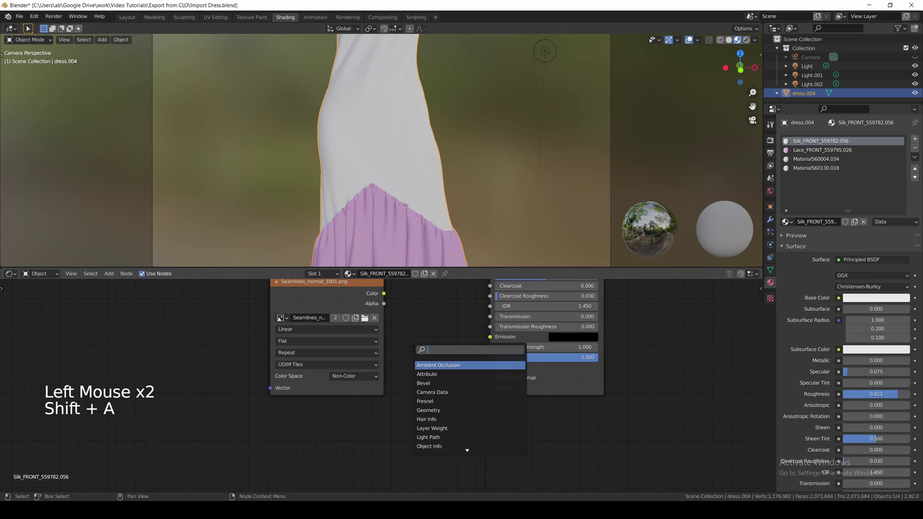
text(nor)
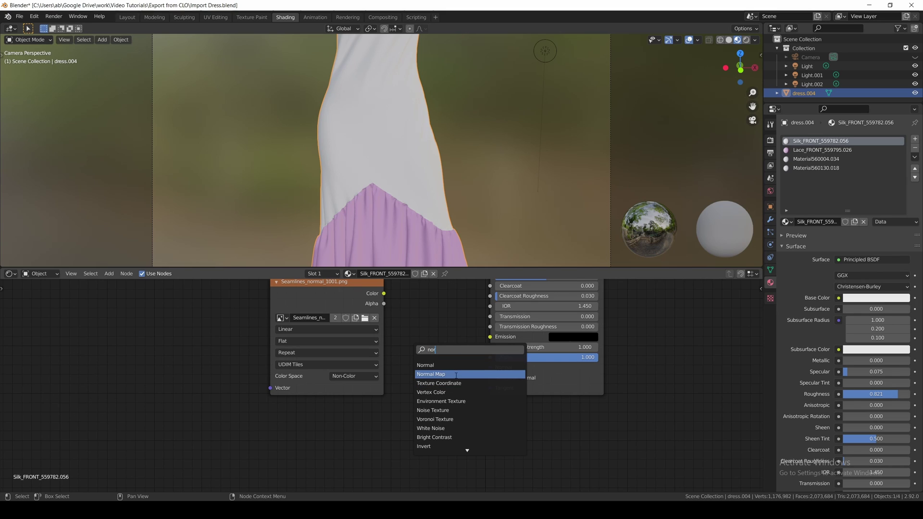
click(455, 376)
click(456, 376)
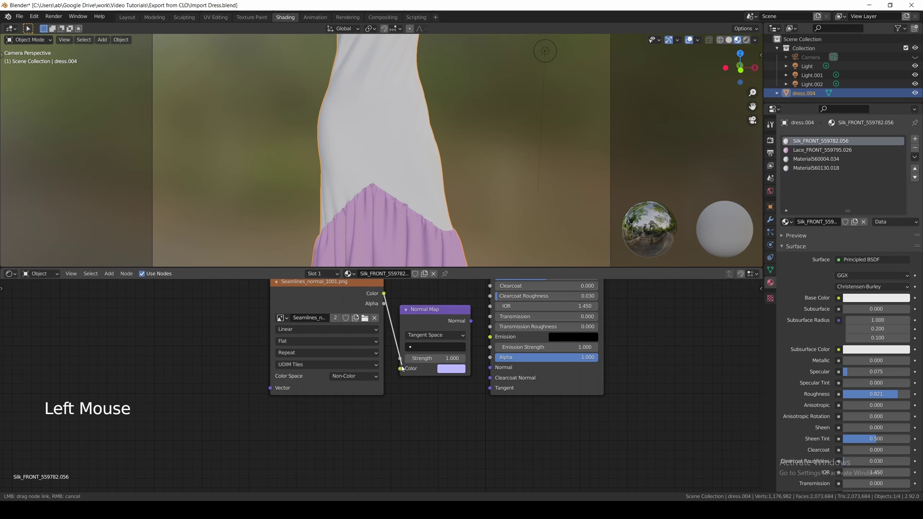
drag(384, 294, 400, 369)
drag(471, 322, 491, 367)
mouse_move(463, 183)
middle_down()
mouse_move(409, 182)
mouse_move(439, 226)
mouse_move(430, 154)
mouse_move(419, 182)
middle_up()
scroll(439, 227, up, 3)
scroll(436, 162, up, 1)
scroll(453, 168, down, 5)
scroll(453, 167, up, 1)
scroll(478, 393, down, 5)
shift+middle_drag(462, 382, 477, 392)
drag(270, 320, 421, 442)
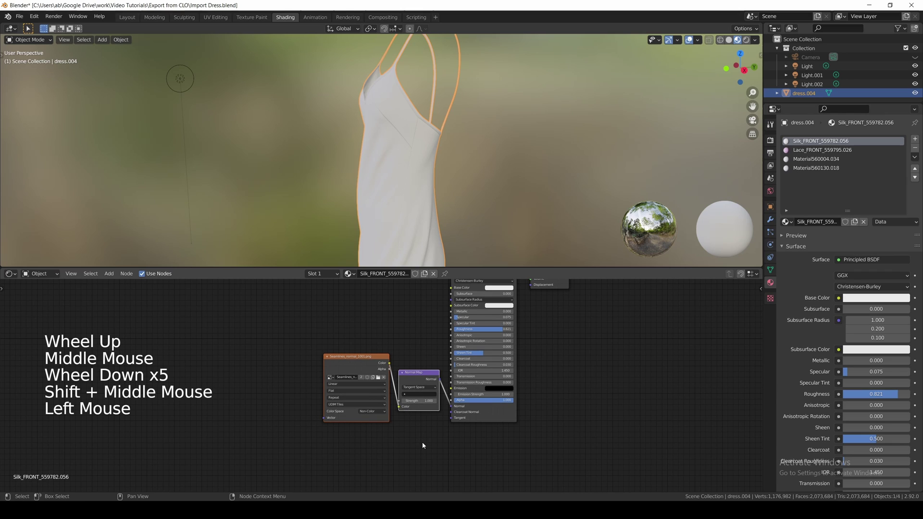
Step: Copy the normal map nodes into the Lace_FRONT material and connect them to its shader normal
key(ctrl+c)
click(823, 150)
click(360, 381)
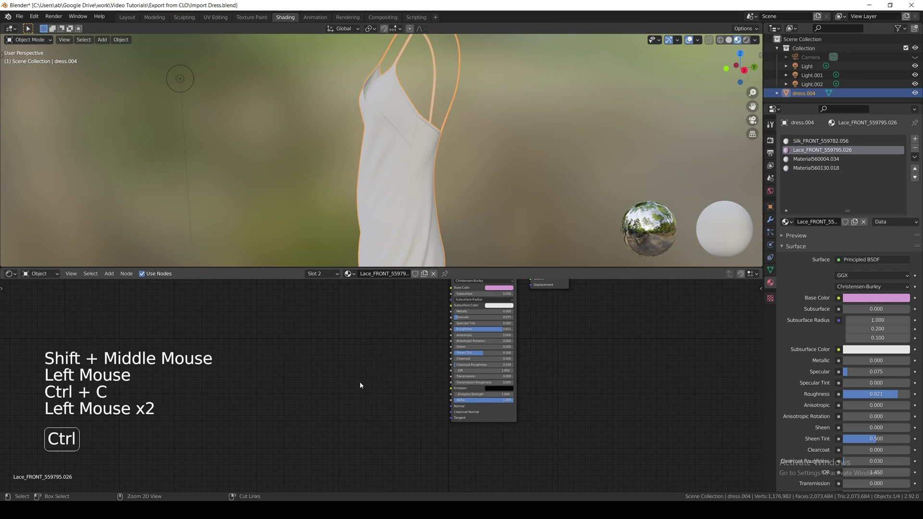
key(ctrl+v)
drag(439, 379, 451, 406)
scroll(425, 187, down, 2)
scroll(425, 187, down, 1)
Step: Enlarge the 3D preview and view the full dress through the scene camera
mouse_move(425, 187)
middle_down()
mouse_move(402, 206)
mouse_move(400, 233)
mouse_move(425, 155)
mouse_move(471, 246)
middle_up()
scroll(425, 155, down, 1)
scroll(425, 155, down, 3)
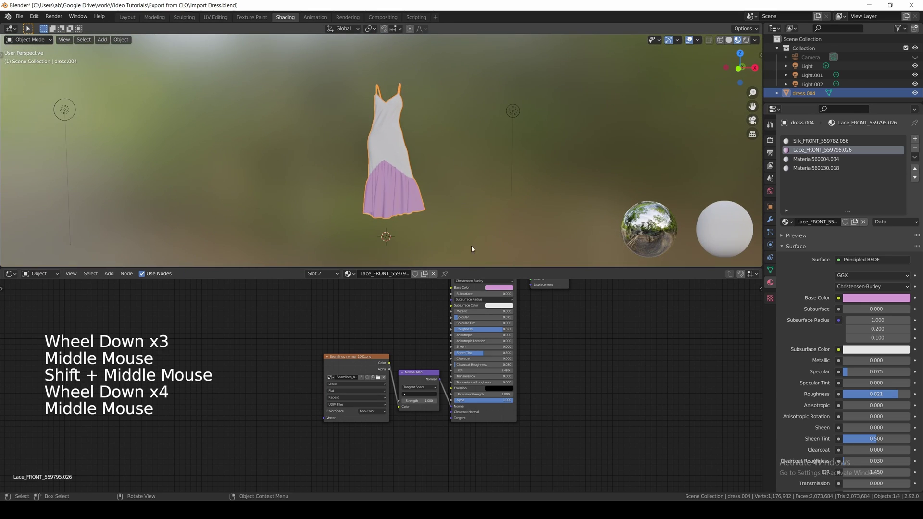
drag(466, 268, 466, 461)
key(KP_0)
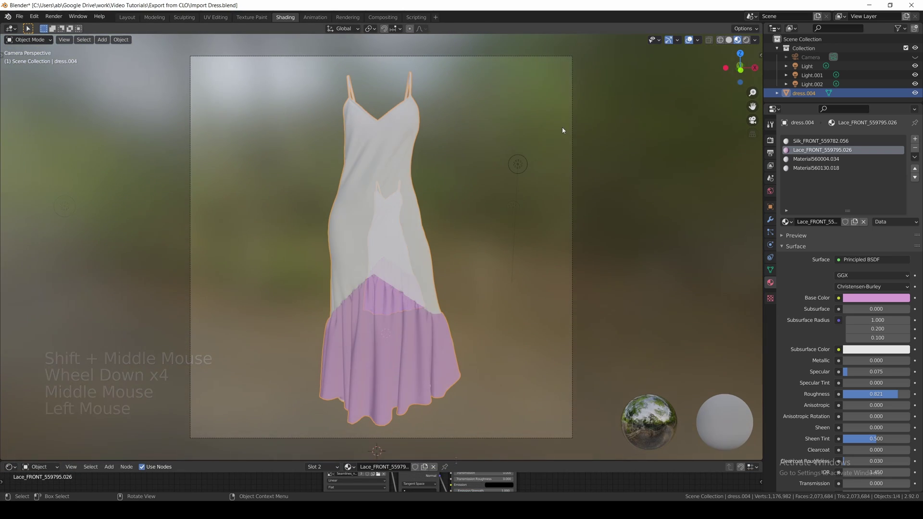